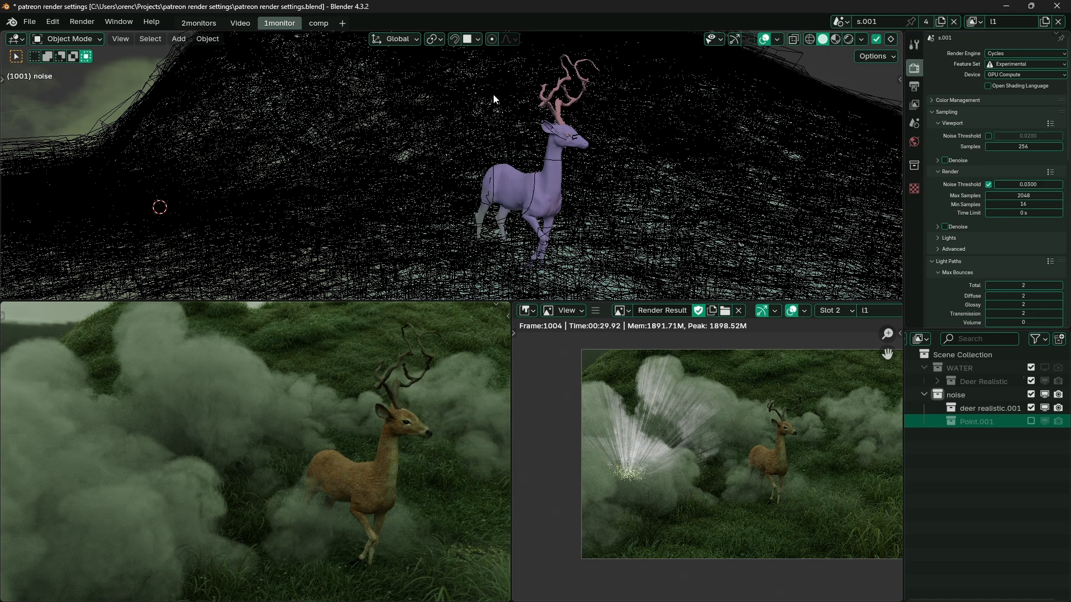
pyautogui.moveTo(504, 190); pyautogui.dragTo(509, 201, button='middle')
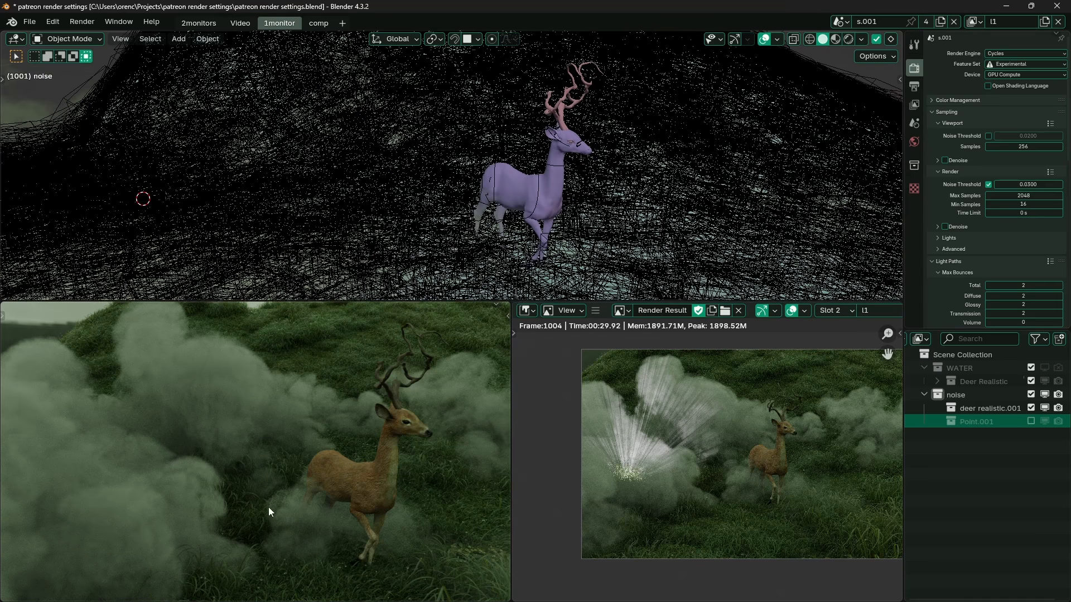
pyautogui.scroll(-5, 270, 507)
pyautogui.moveTo(286, 513); pyautogui.dragTo(243, 498, button='middle')
pyautogui.scroll(3, 243, 498)
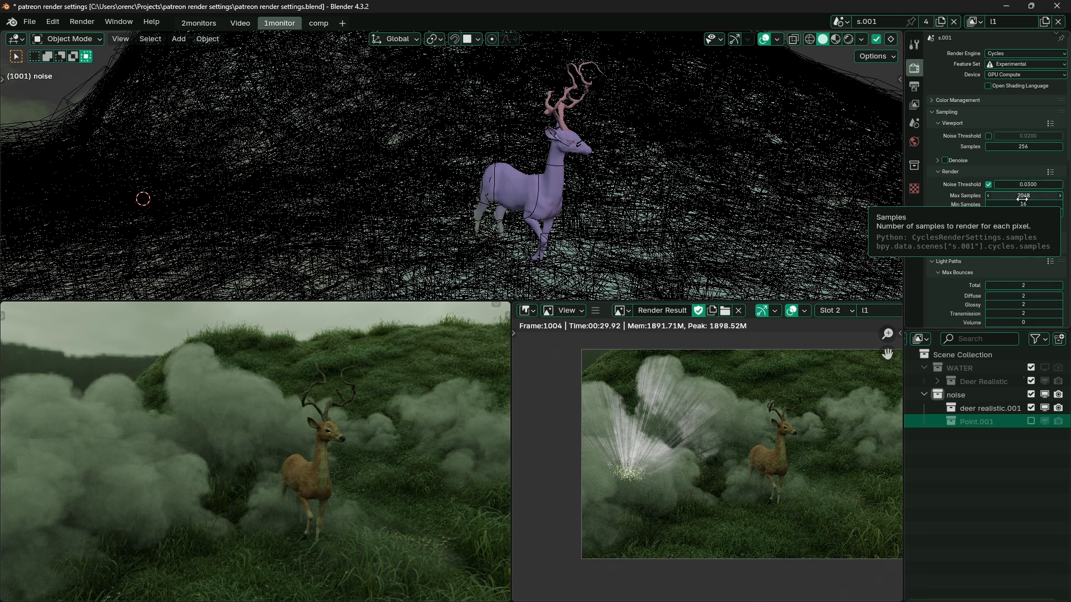
pyautogui.moveTo(1022, 198)
pyautogui.mouseDown()
pyautogui.moveTo(1060, 198)
pyautogui.moveTo(1043, 195)
pyautogui.mouseUp()
pyautogui.press('Escape')
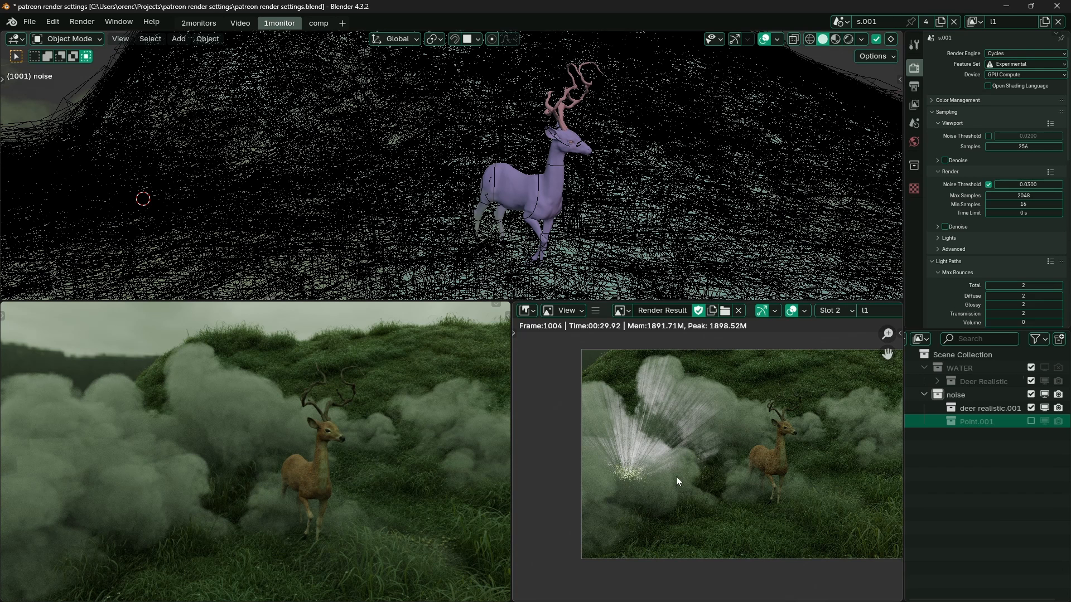
# Enable the Point.001 collection and inspect its light beams and the deer up close in the rendered viewport.
pyautogui.click(1030, 421)
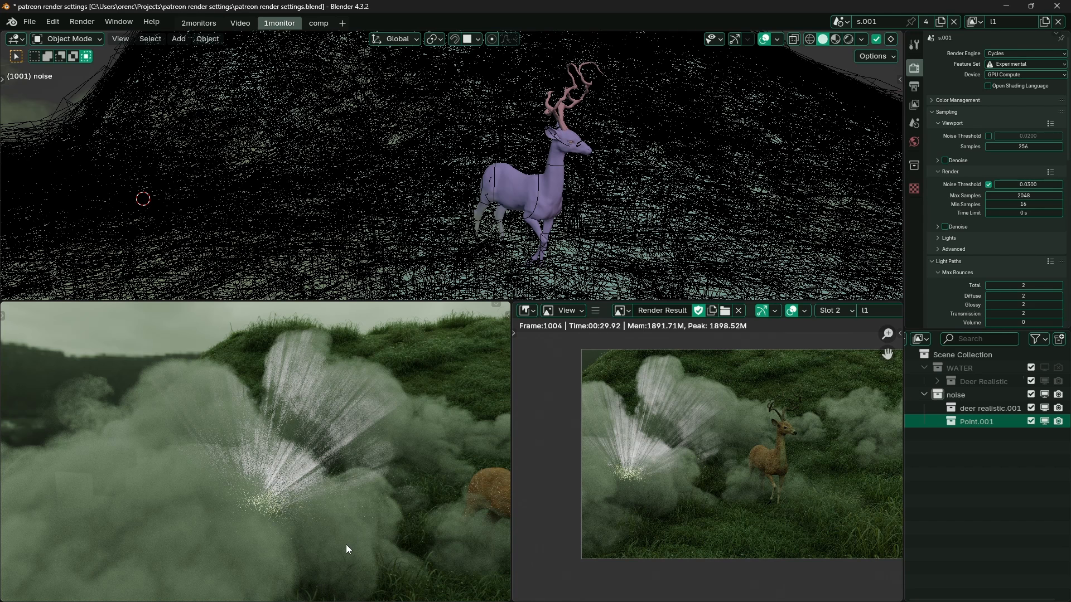
pyautogui.keyDown('shift'); pyautogui.moveTo(350, 543); pyautogui.dragTo(303, 531, button='middle'); pyautogui.keyUp('shift')
pyautogui.scroll(5, 371, 514)
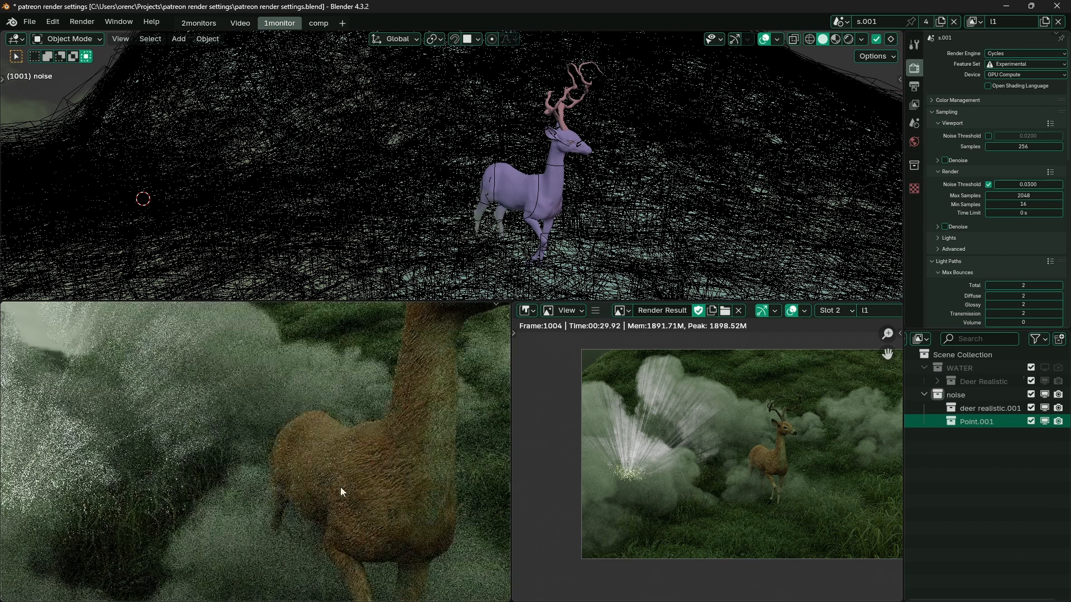
pyautogui.scroll(2, 363, 485)
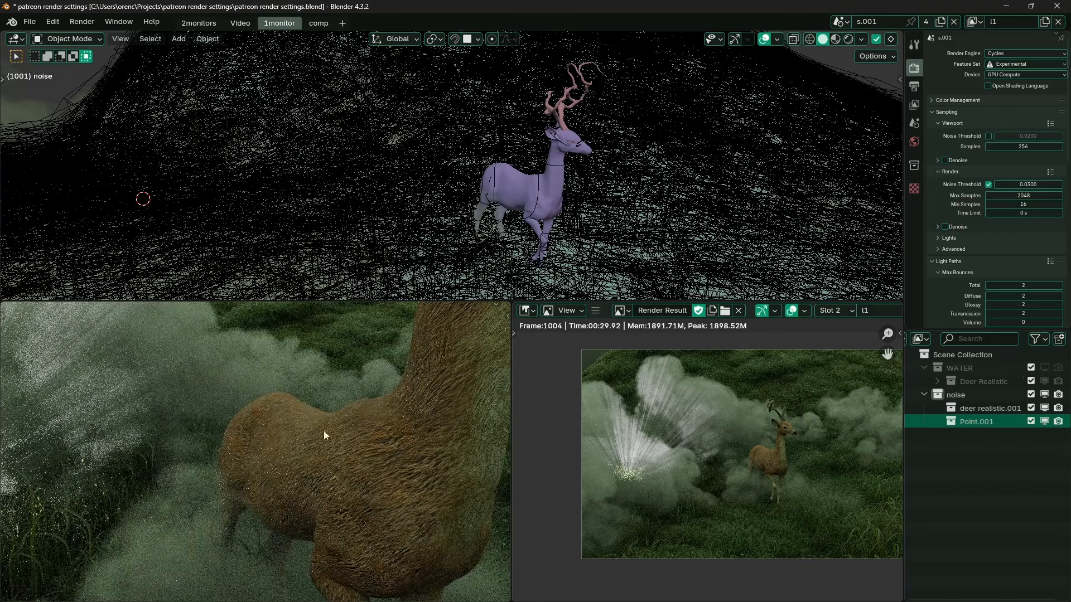
pyautogui.scroll(-5, 437, 464)
pyautogui.moveTo(89, 494); pyautogui.dragTo(180, 494, button='middle')
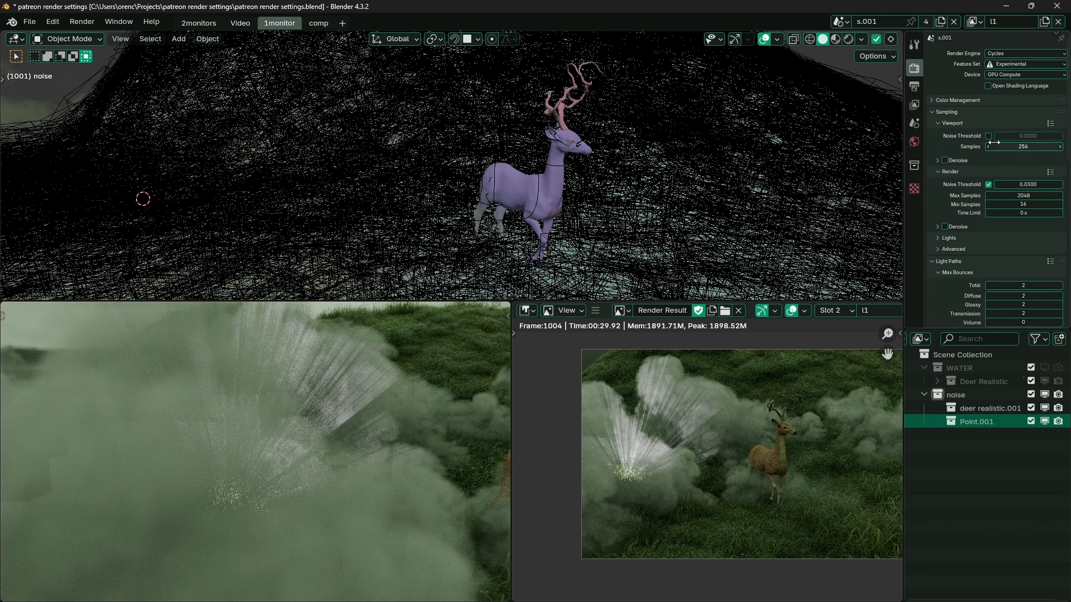
# Switch to Affinity Photo, hide the Group holding the LIGHT renders and expand the No light group.
pyautogui.press('super+Tab')
pyautogui.click(626, 277)
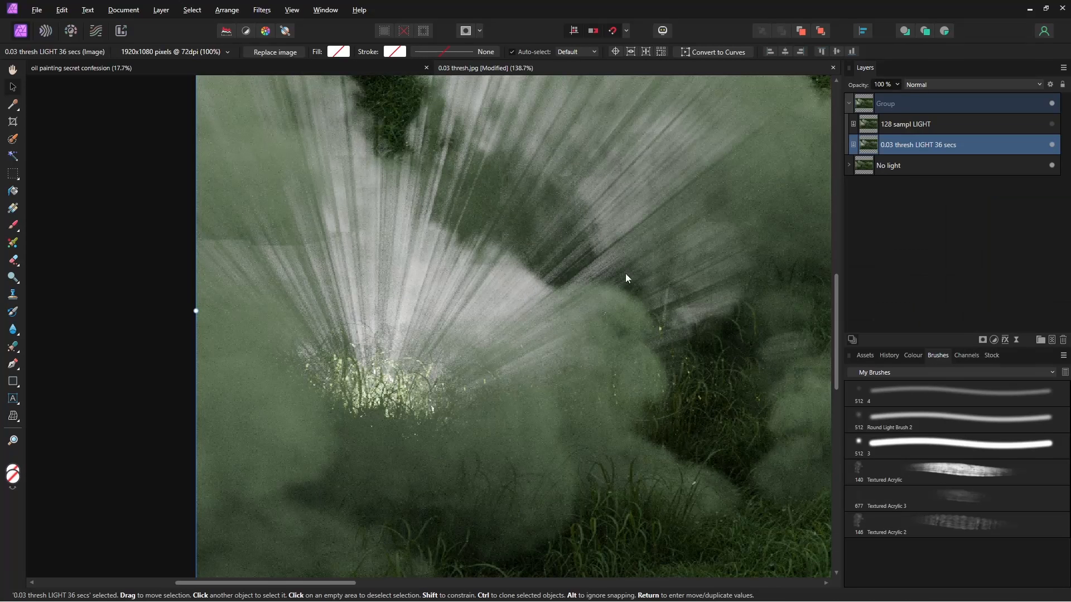
pyautogui.click(1052, 103)
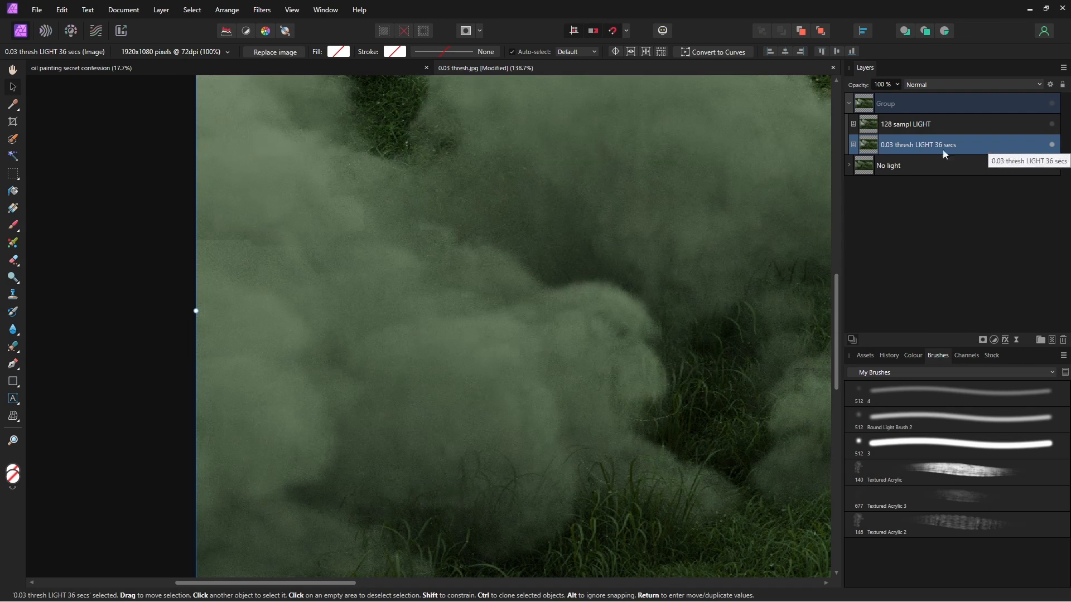
pyautogui.click(848, 165)
# Examine the render settings overlaid on the no-light image, hiding the 128-sample subgroup to read the 0.03 noise threshold settings.
pyautogui.keyDown('ctrl'); pyautogui.scroll(-3, 381, 336); pyautogui.keyUp('ctrl')
pyautogui.keyDown('ctrl'); pyautogui.scroll(4, 489, 306); pyautogui.keyUp('ctrl')
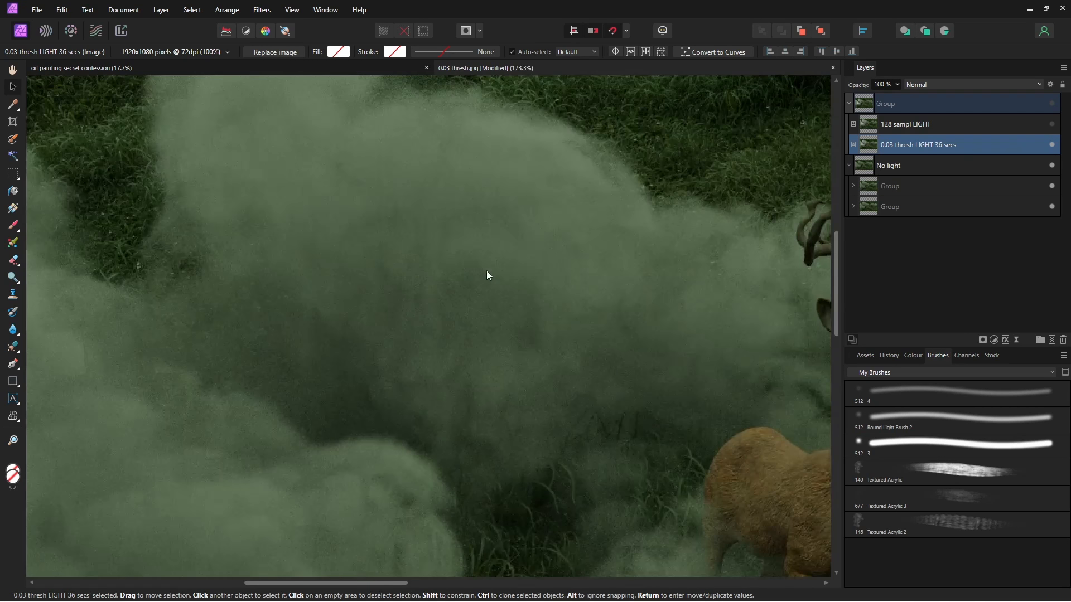
pyautogui.keyDown('ctrl'); pyautogui.scroll(-5, 327, 311); pyautogui.keyUp('ctrl')
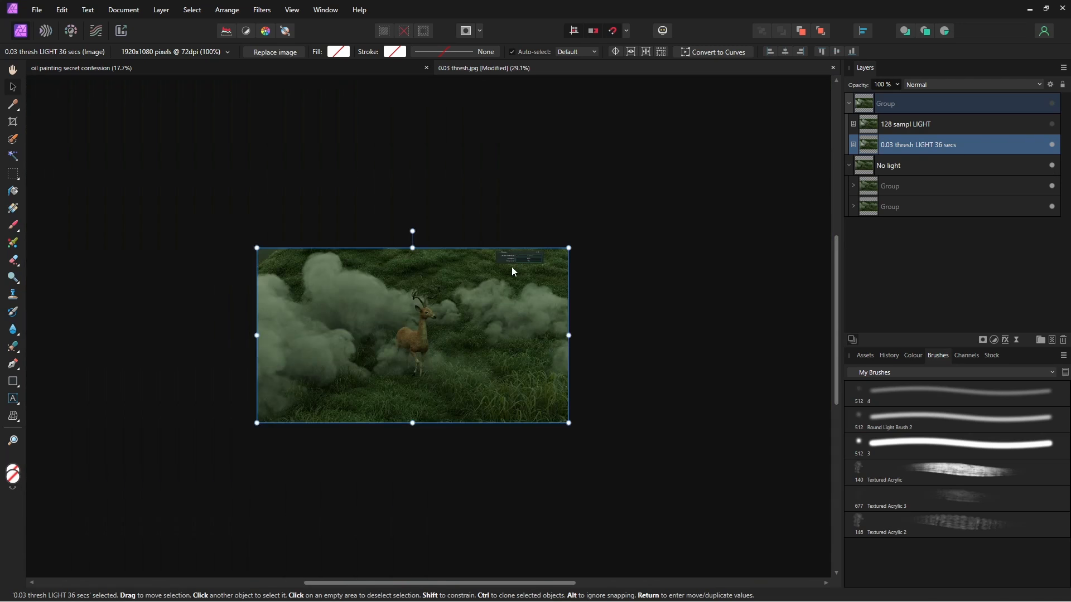
pyautogui.keyDown('ctrl'); pyautogui.scroll(4, 567, 252); pyautogui.keyUp('ctrl')
pyautogui.keyDown('ctrl'); pyautogui.scroll(3, 567, 249); pyautogui.keyUp('ctrl')
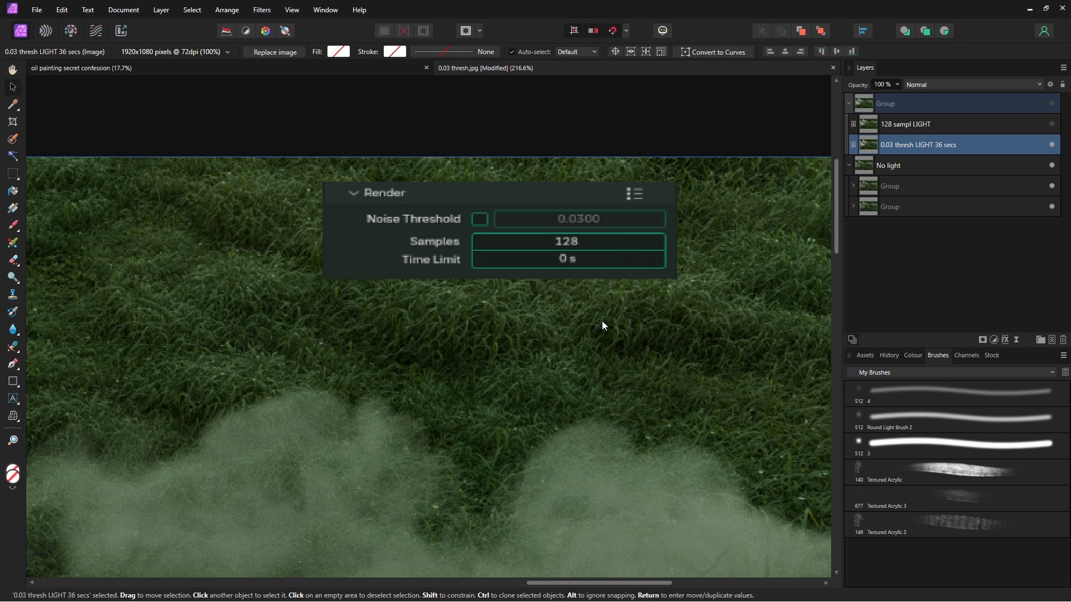
pyautogui.click(1052, 185)
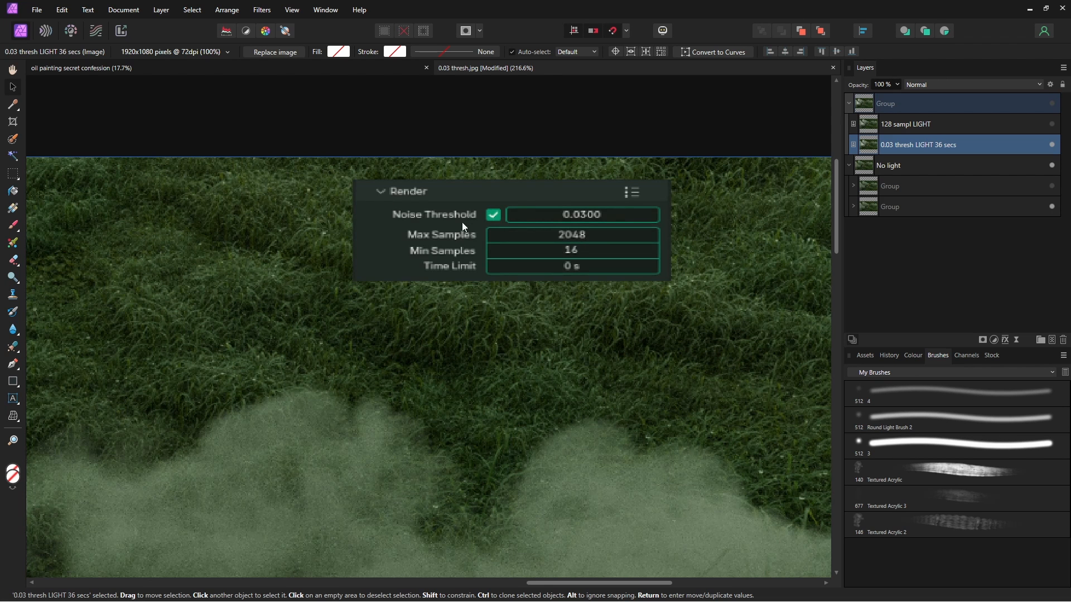
pyautogui.keyDown('ctrl'); pyautogui.scroll(1, 435, 217); pyautogui.keyUp('ctrl')
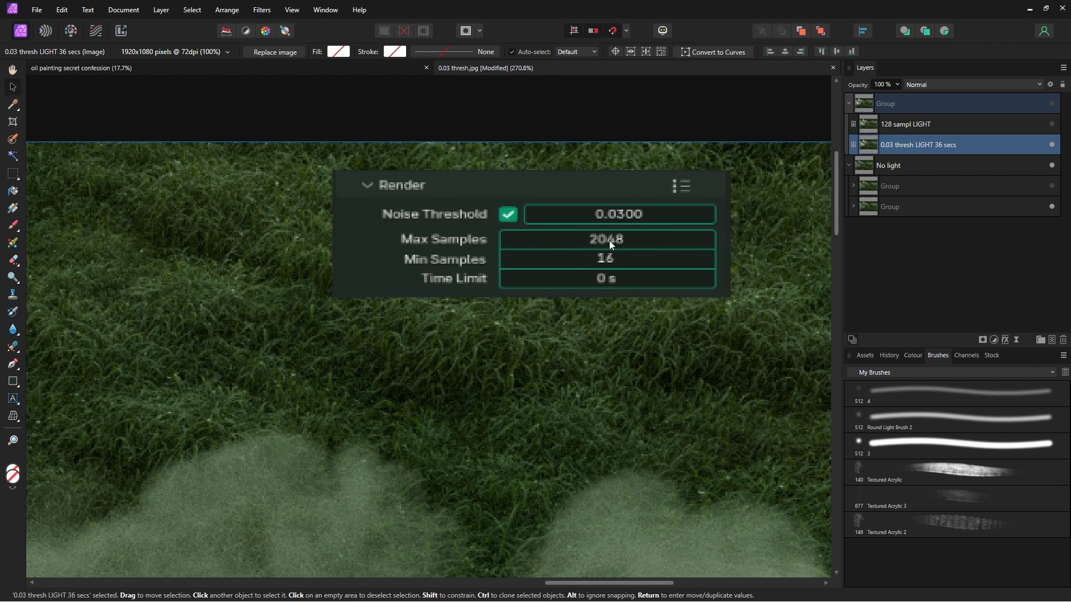
# Compare smoke and grass noise in the two no-light renders by repeatedly toggling the visibility of the 128-sample subgroup.
pyautogui.keyDown('ctrl'); pyautogui.scroll(-3, 540, 237); pyautogui.keyUp('ctrl')
pyautogui.keyDown('ctrl'); pyautogui.scroll(3, 606, 353); pyautogui.keyUp('ctrl')
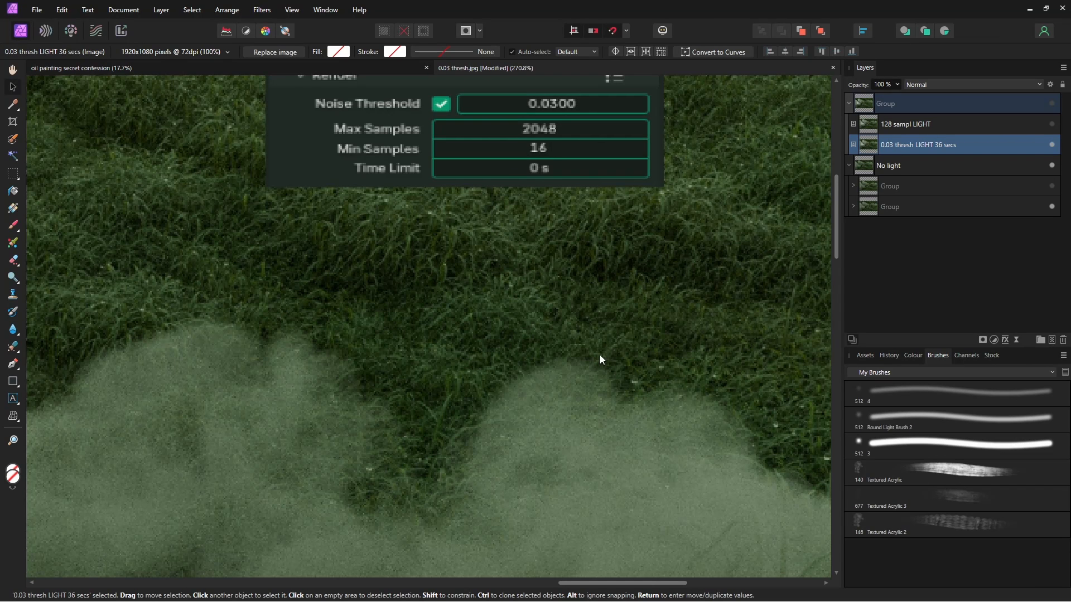
pyautogui.keyDown('ctrl'); pyautogui.scroll(-1, 580, 313); pyautogui.keyUp('ctrl')
pyautogui.keyDown('ctrl'); pyautogui.scroll(1, 721, 366); pyautogui.keyUp('ctrl')
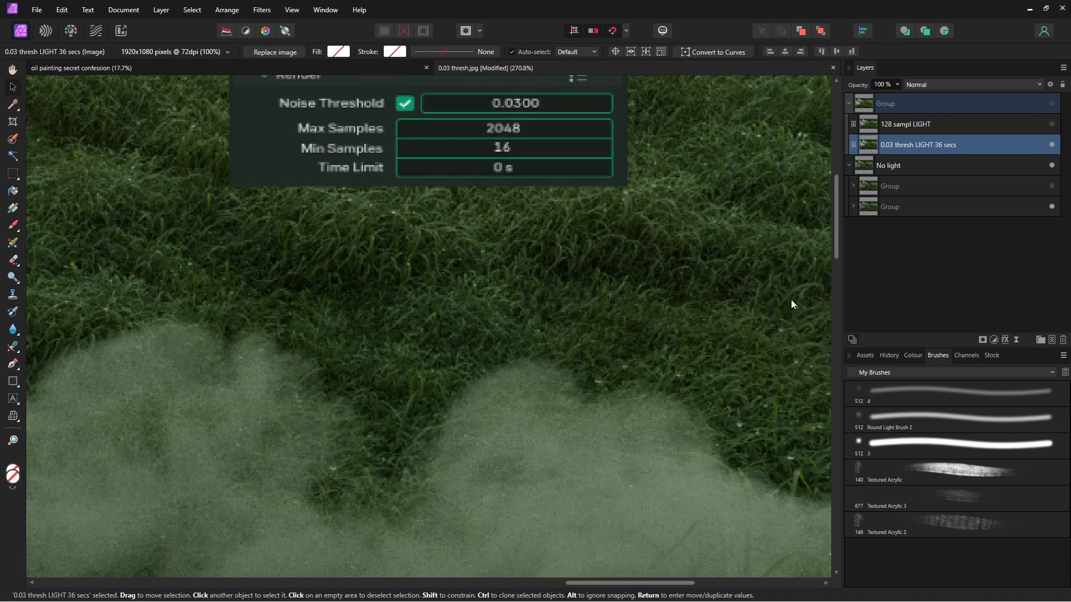
pyautogui.click(1052, 187)
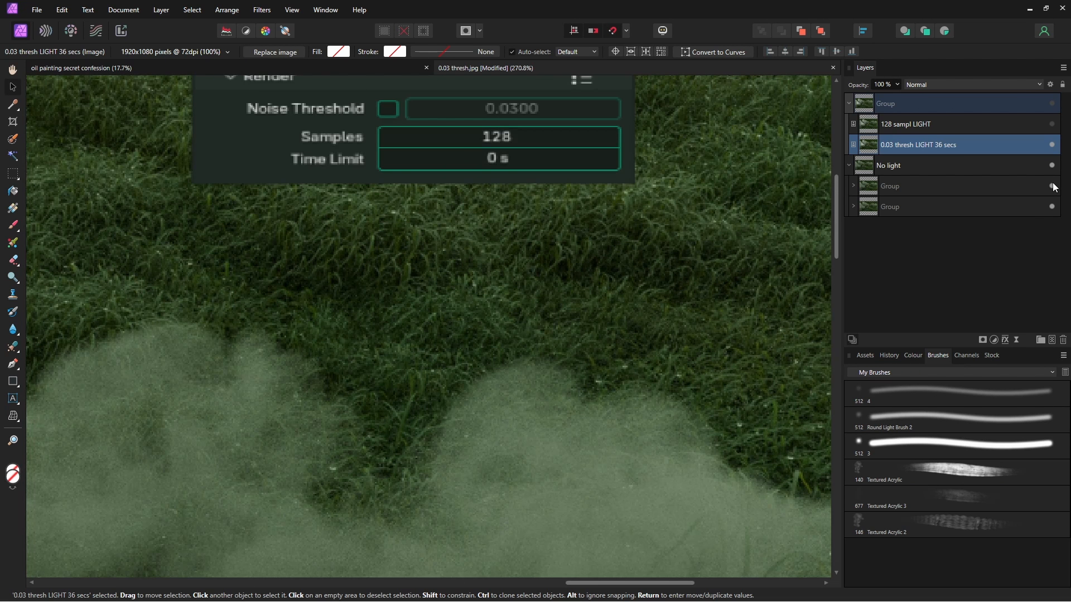
pyautogui.click(1053, 186)
pyautogui.click(1053, 186)
pyautogui.click(1052, 186)
pyautogui.click(1053, 186)
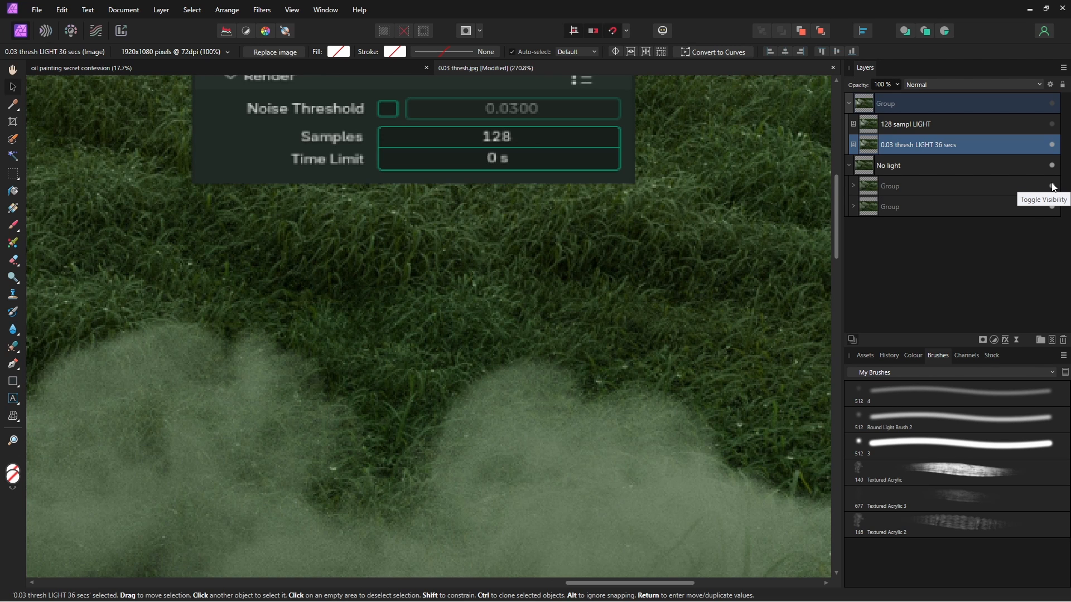
# Show the Group holding the LIGHT renders again and turn on its 128 sampl LIGHT layer.
pyautogui.keyDown('ctrl'); pyautogui.scroll(-5, 695, 285); pyautogui.keyUp('ctrl')
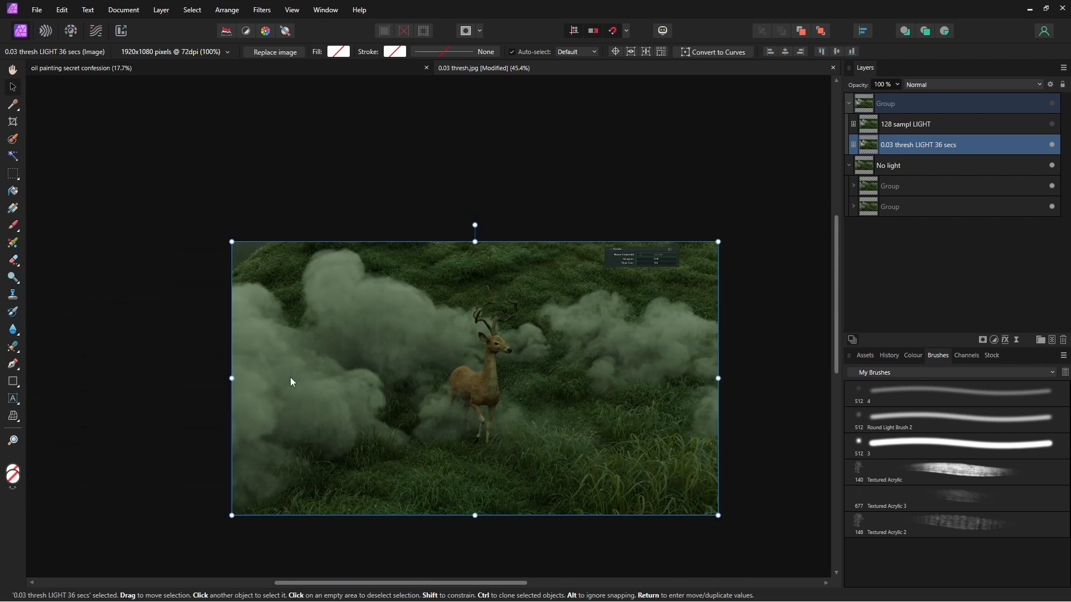
pyautogui.keyDown('ctrl'); pyautogui.scroll(4, 445, 323); pyautogui.keyUp('ctrl')
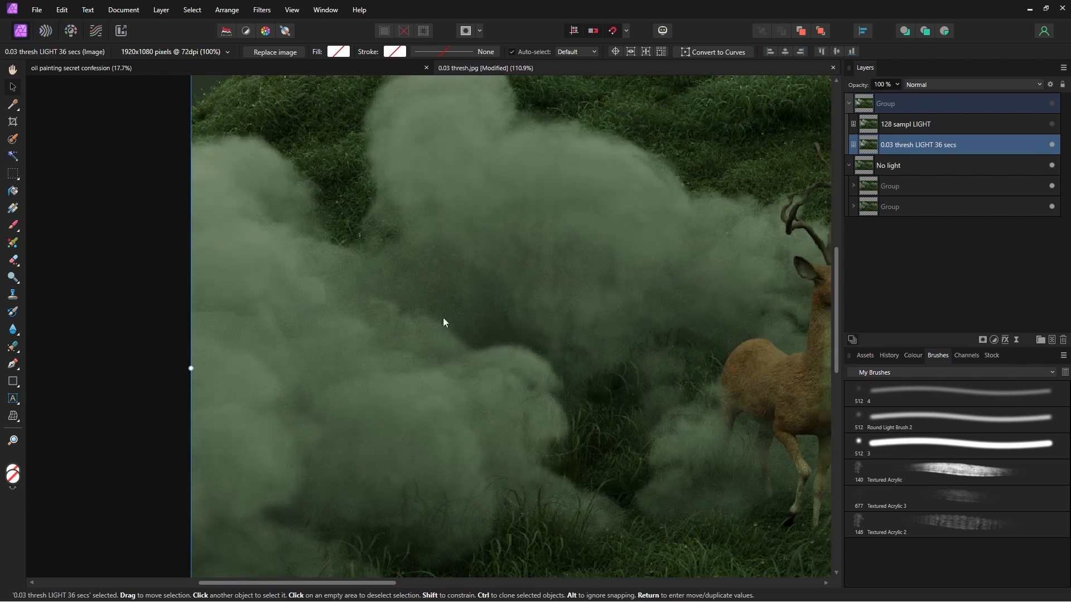
pyautogui.click(1051, 108)
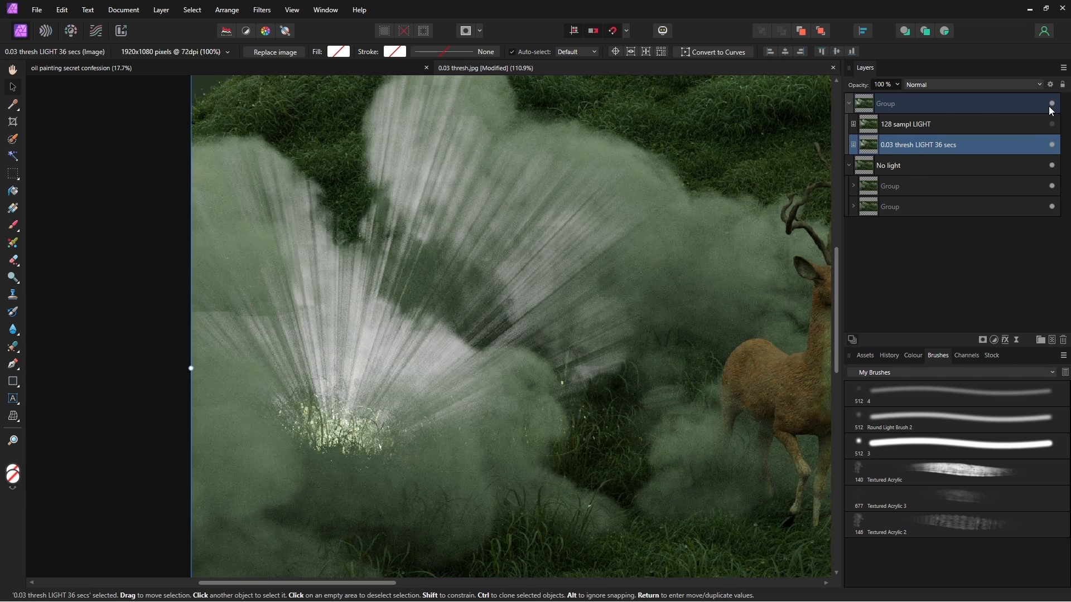
pyautogui.click(1051, 124)
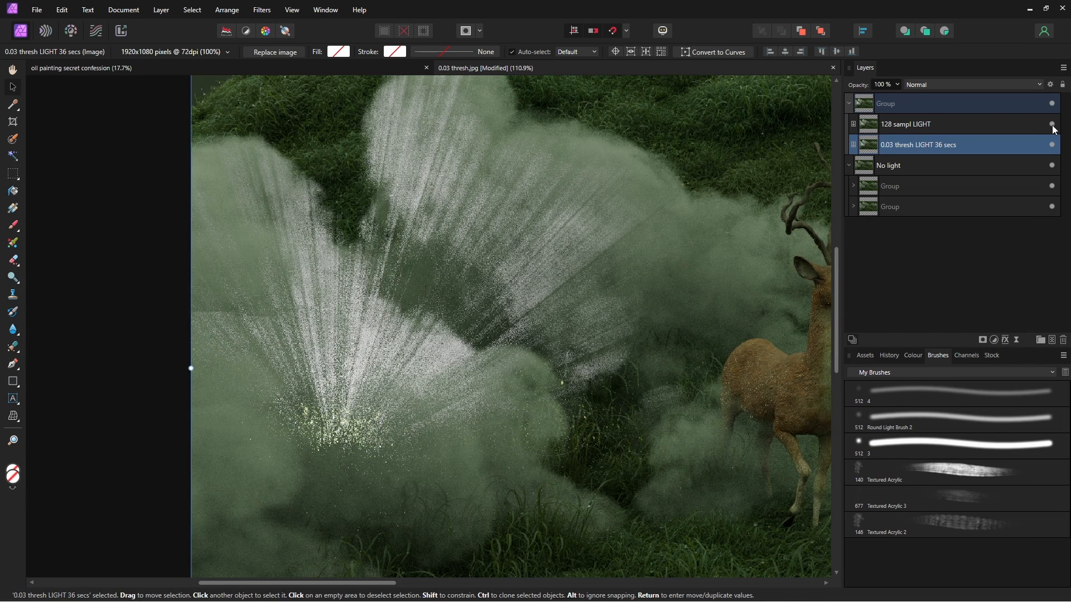
# Examine the noise in the 128-sample light render around the light source, the deer and the background smoke.
pyautogui.keyDown('ctrl'); pyautogui.scroll(6, 282, 479); pyautogui.keyUp('ctrl')
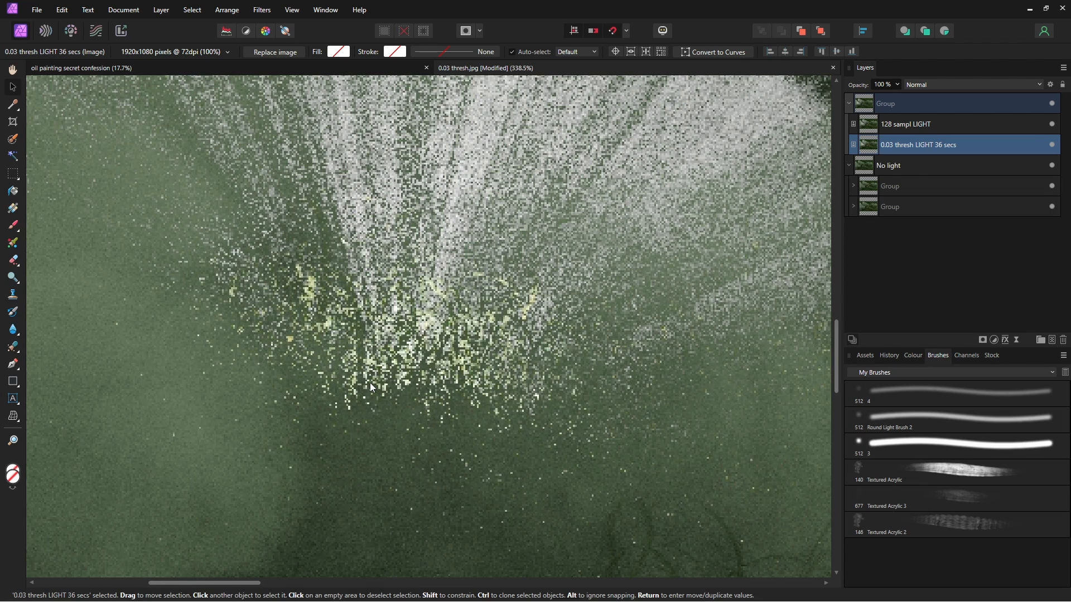
pyautogui.keyDown('ctrl'); pyautogui.scroll(-4, 367, 384); pyautogui.keyUp('ctrl')
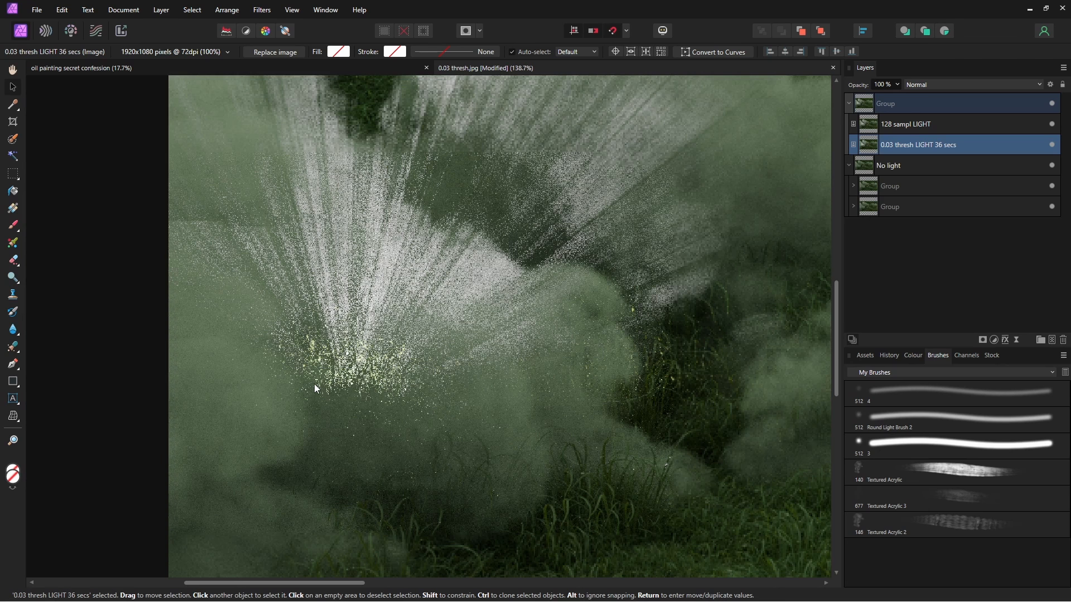
pyautogui.keyDown('ctrl'); pyautogui.scroll(-1, 299, 396); pyautogui.keyUp('ctrl')
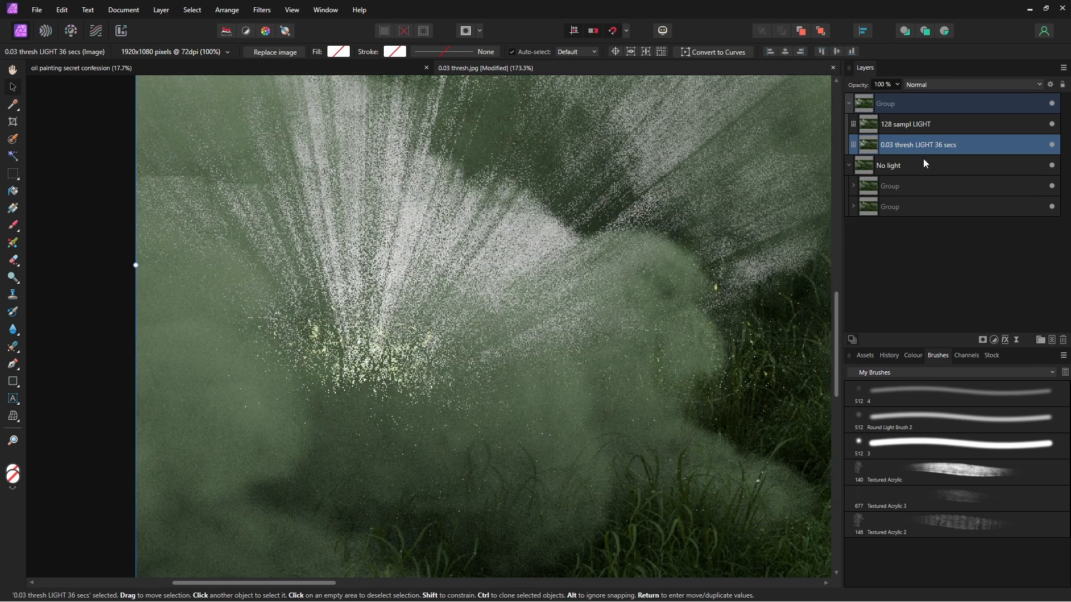
pyautogui.keyDown('ctrl'); pyautogui.scroll(-1, 118, 379); pyautogui.keyUp('ctrl')
pyautogui.keyDown('ctrl'); pyautogui.scroll(-1, 203, 367); pyautogui.keyUp('ctrl')
pyautogui.keyDown('ctrl'); pyautogui.scroll(5, 169, 350); pyautogui.keyUp('ctrl')
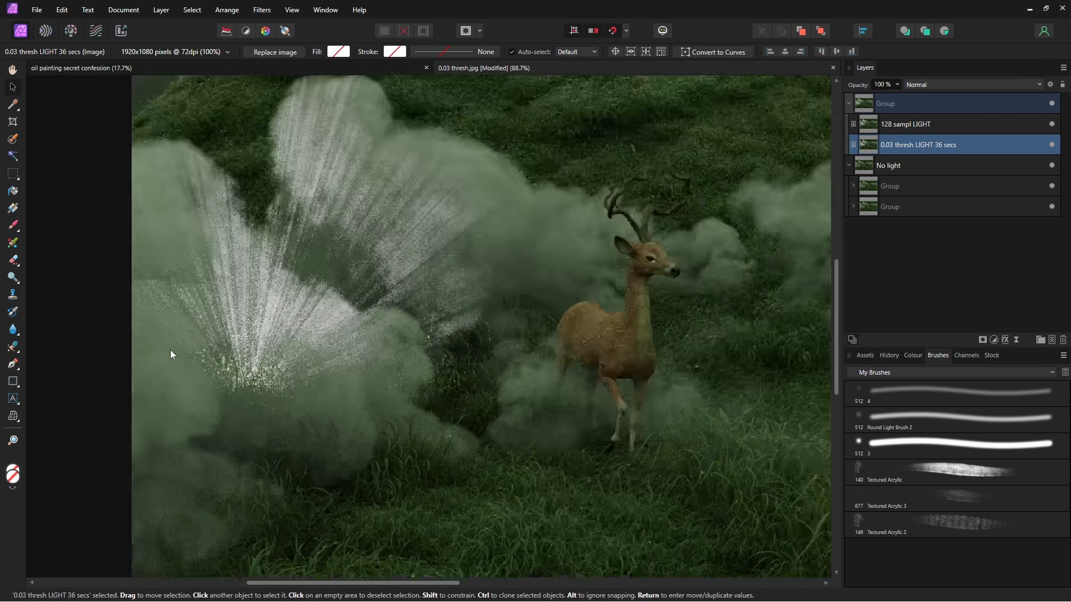
pyautogui.keyDown('ctrl'); pyautogui.scroll(-5, 156, 362); pyautogui.keyUp('ctrl')
pyautogui.keyDown('ctrl'); pyautogui.scroll(-2, 585, 326); pyautogui.keyUp('ctrl')
pyautogui.keyDown('ctrl'); pyautogui.scroll(6, 648, 206); pyautogui.keyUp('ctrl')
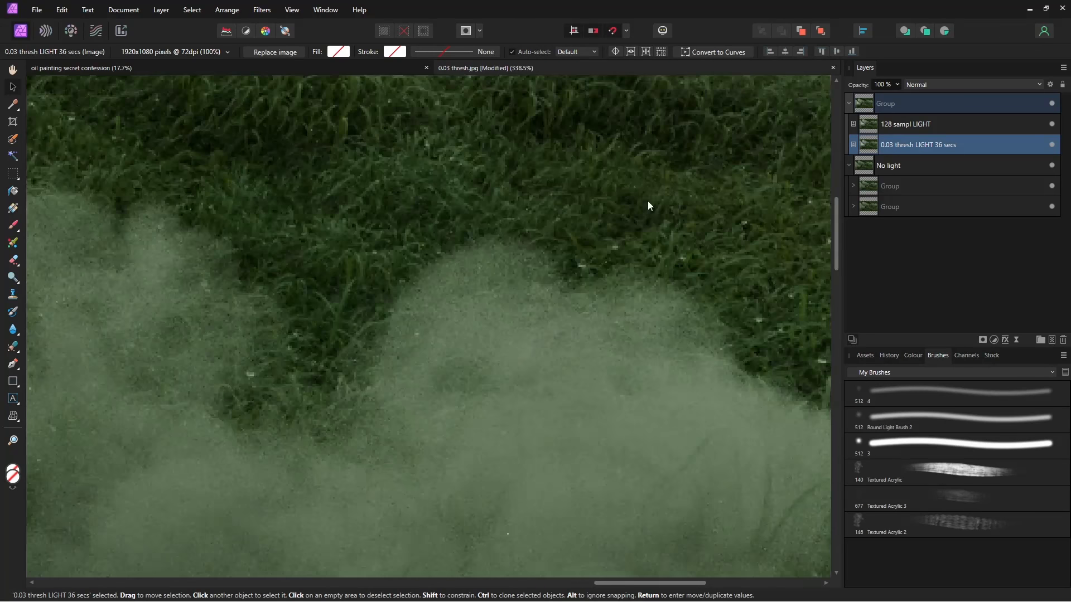
pyautogui.keyDown('ctrl'); pyautogui.scroll(-2, 650, 249); pyautogui.keyUp('ctrl')
pyautogui.keyDown('ctrl'); pyautogui.scroll(-3, 666, 237); pyautogui.keyUp('ctrl')
pyautogui.keyDown('ctrl'); pyautogui.scroll(6, 141, 360); pyautogui.keyUp('ctrl')
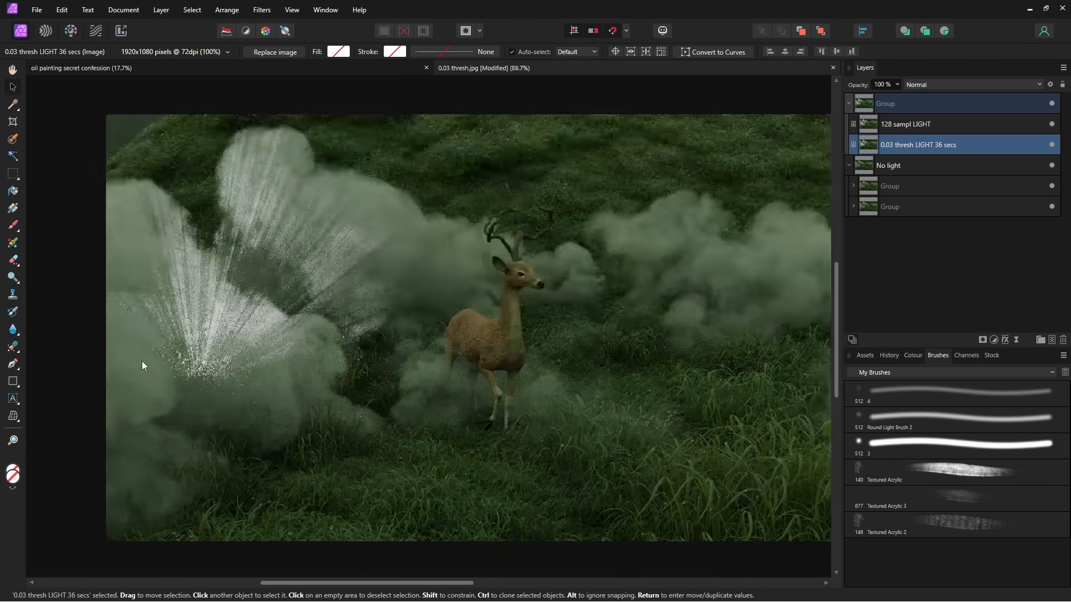
pyautogui.keyDown('ctrl'); pyautogui.scroll(-3, 237, 408); pyautogui.keyUp('ctrl')
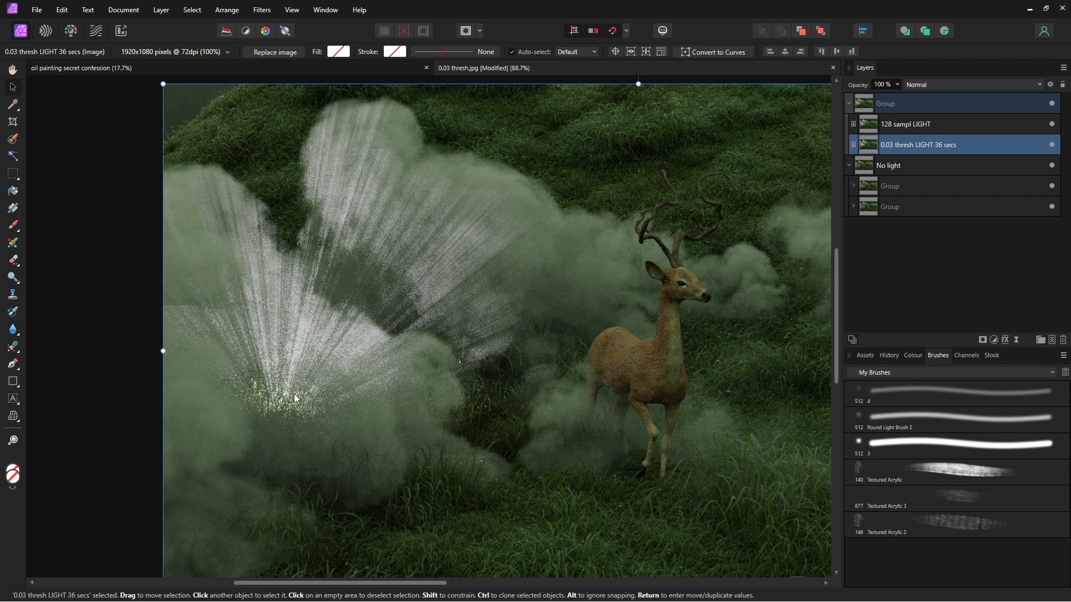
# Inspect the grass and light source up close, and hide the 128 sampl LIGHT layer to compare with the 0.03 thresh LIGHT render.
pyautogui.scroll(-2, 290, 394)
pyautogui.scroll(6, 605, 490)
pyautogui.scroll(2, 606, 492)
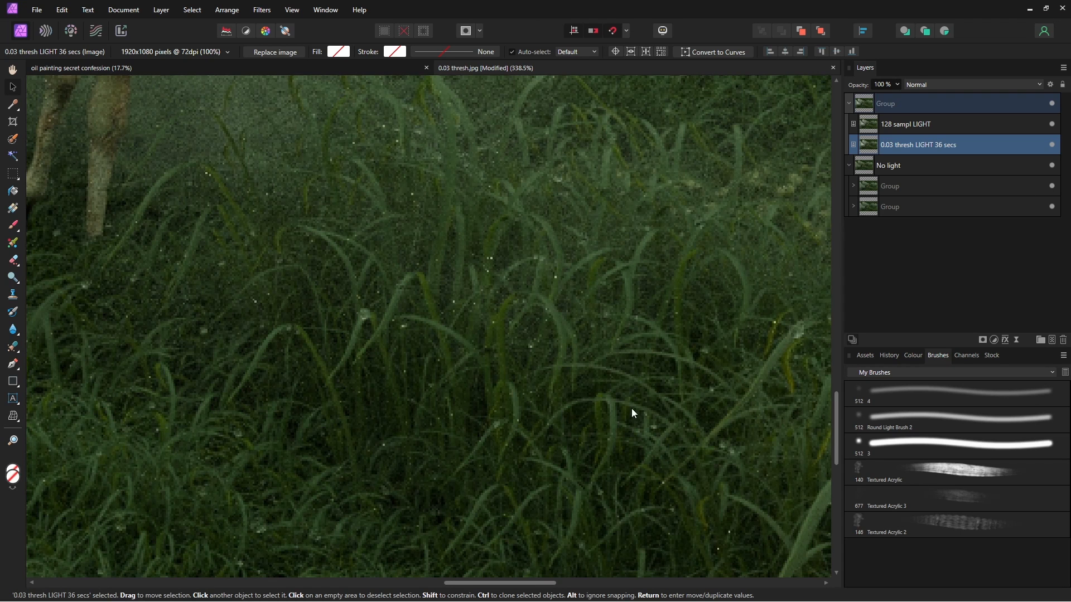
pyautogui.keyDown('ctrl'); pyautogui.scroll(-8, 647, 419); pyautogui.keyUp('ctrl')
pyautogui.keyDown('ctrl'); pyautogui.scroll(10, 223, 330); pyautogui.keyUp('ctrl')
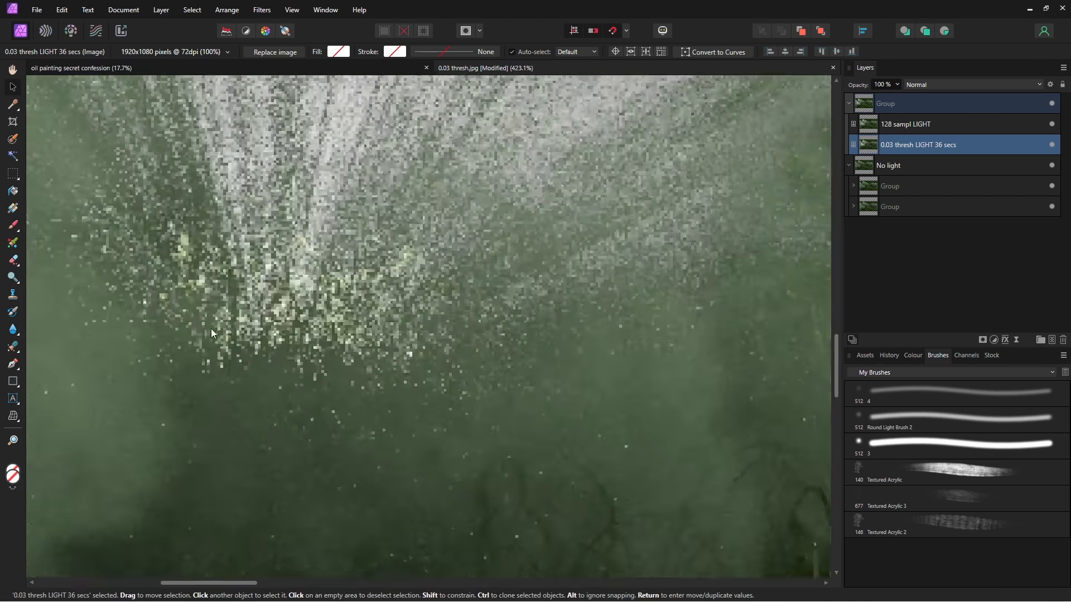
pyautogui.keyDown('ctrl'); pyautogui.scroll(-7, 293, 363); pyautogui.keyUp('ctrl')
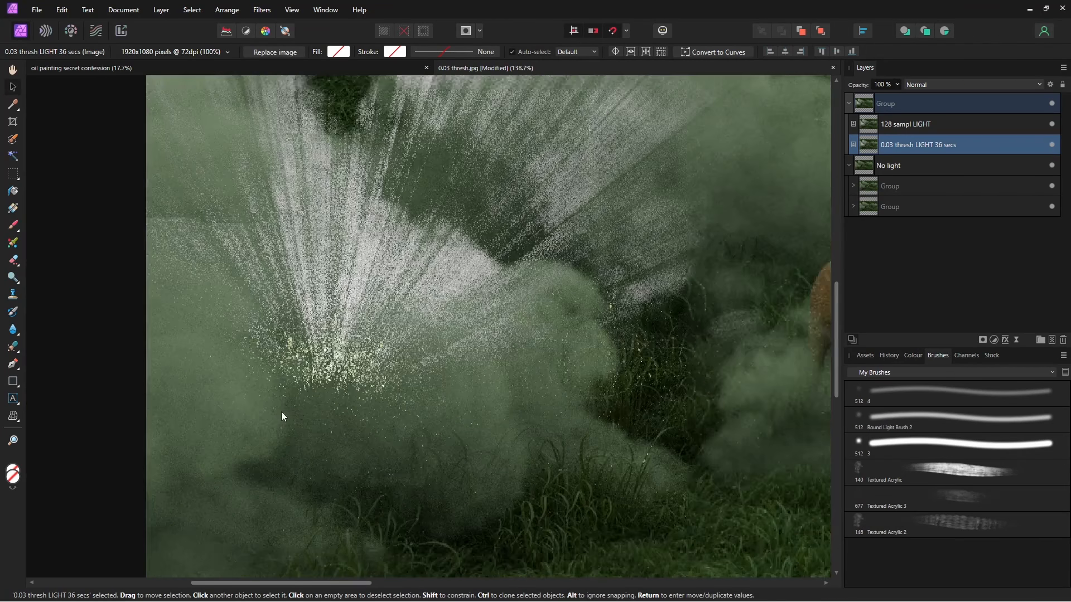
pyautogui.keyDown('ctrl'); pyautogui.scroll(3, 276, 409); pyautogui.keyUp('ctrl')
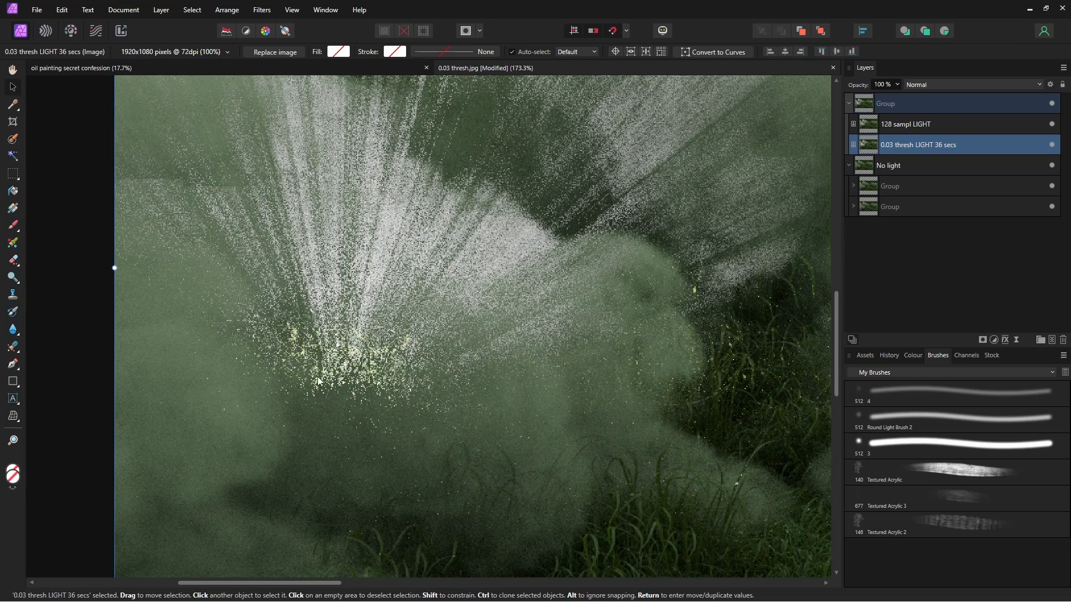
pyautogui.keyDown('ctrl'); pyautogui.scroll(2, 278, 380); pyautogui.keyUp('ctrl')
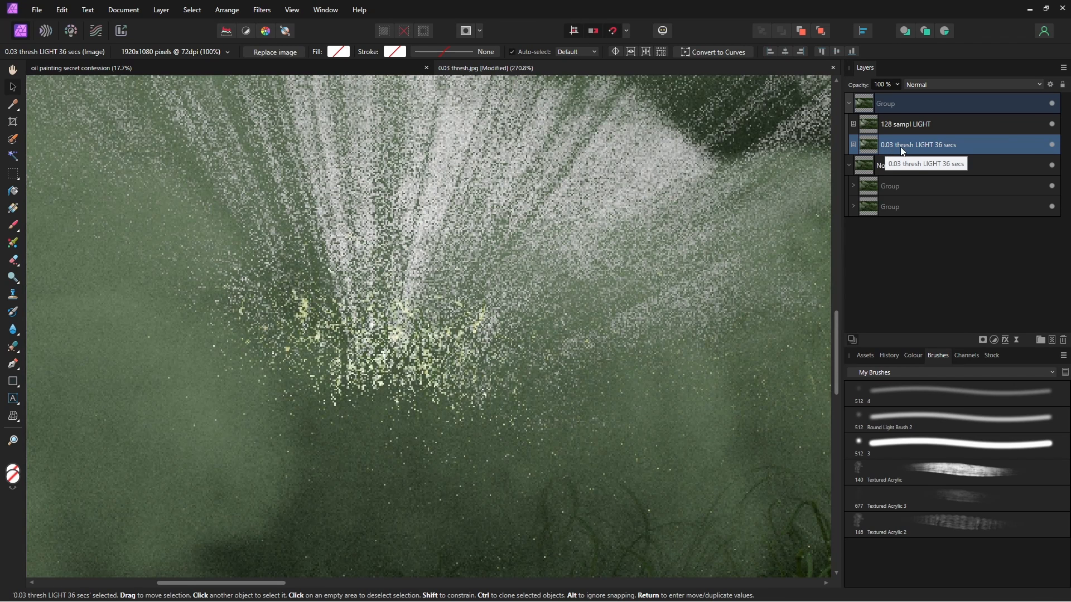
pyautogui.click(1052, 124)
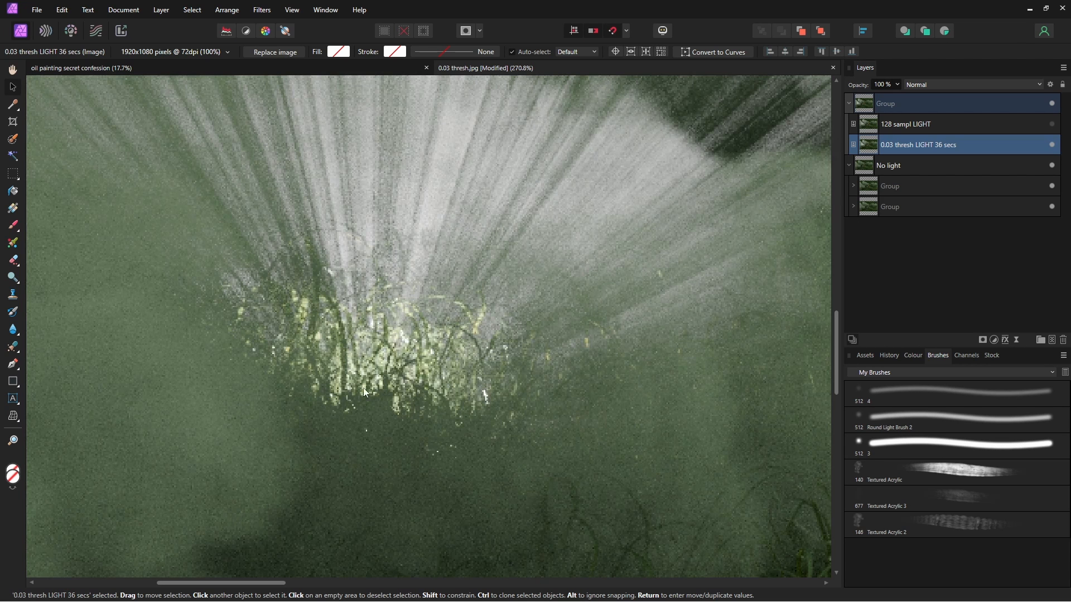
# Examine the 0.03 thresh LIGHT render for noise around the light source, in the smoke and in the grass.
pyautogui.scroll(-3, 363, 387)
pyautogui.scroll(-1, 296, 396)
pyautogui.scroll(6, 308, 458)
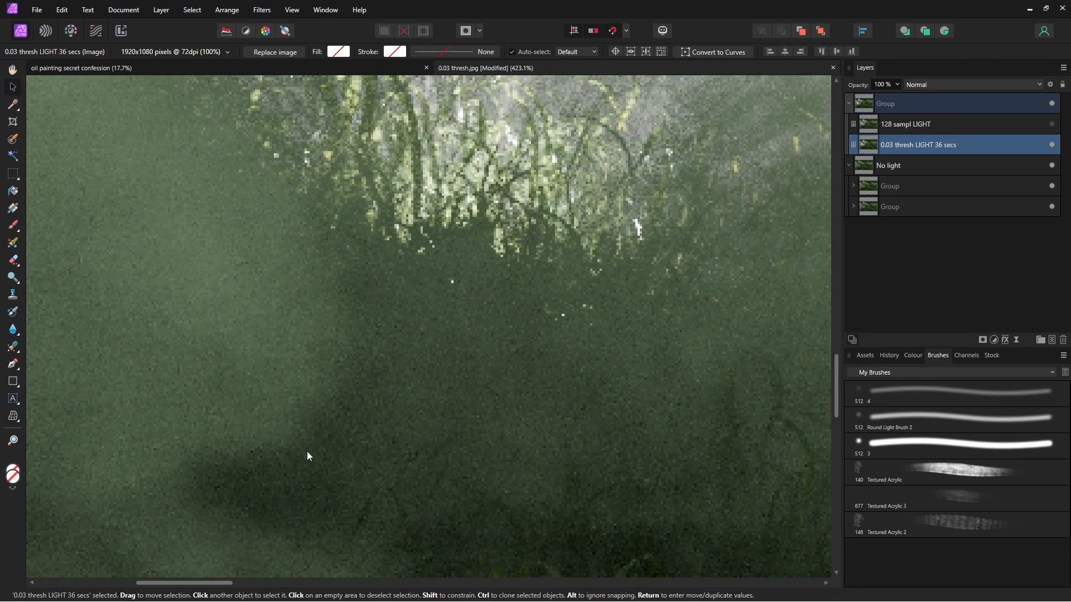
pyautogui.scroll(-8, 307, 453)
pyautogui.scroll(7, 418, 491)
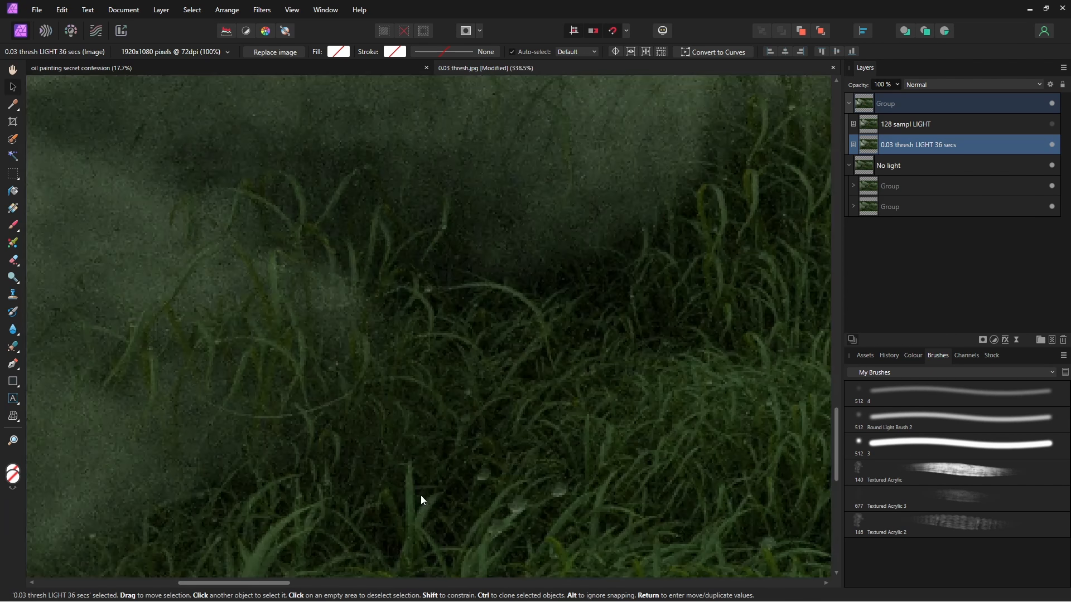
pyautogui.scroll(-7, 420, 495)
pyautogui.scroll(7, 368, 316)
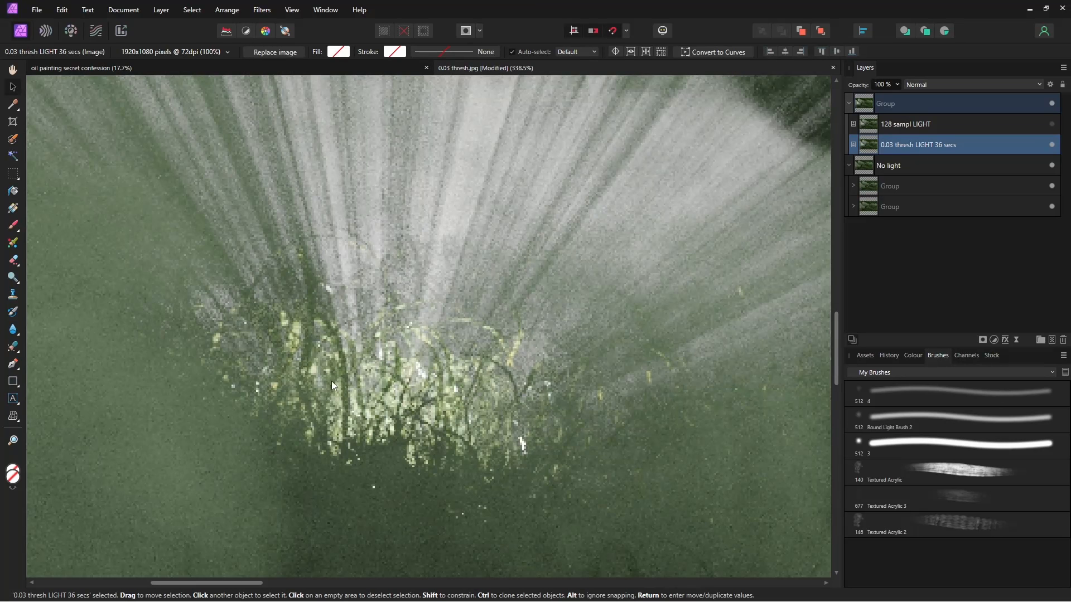
pyautogui.scroll(-2, 297, 394)
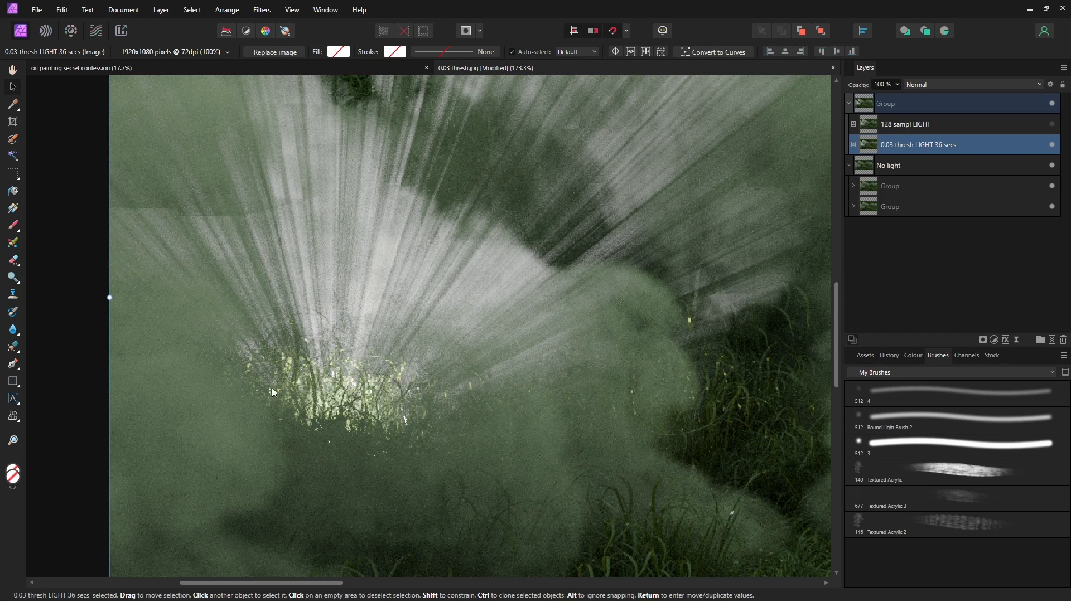
pyautogui.scroll(-2, 272, 387)
pyautogui.scroll(1, 686, 365)
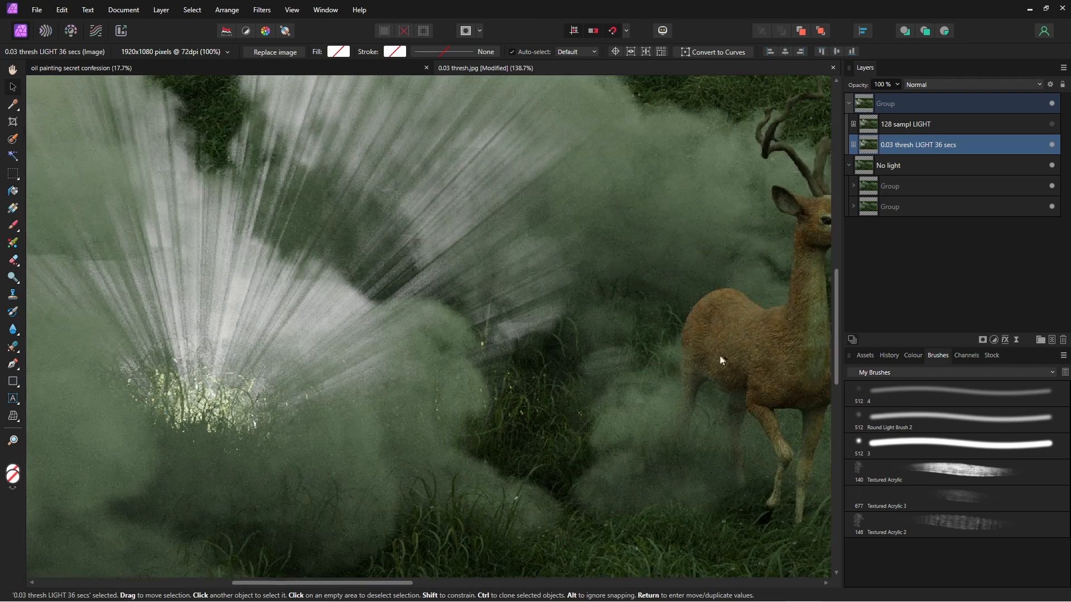
# Toggle the 128 sampl LIGHT layer against the 0.03 thresh LIGHT render, leave it visible and inspect the light source's noise up close.
pyautogui.click(1052, 124)
pyautogui.click(1053, 124)
pyautogui.click(1053, 124)
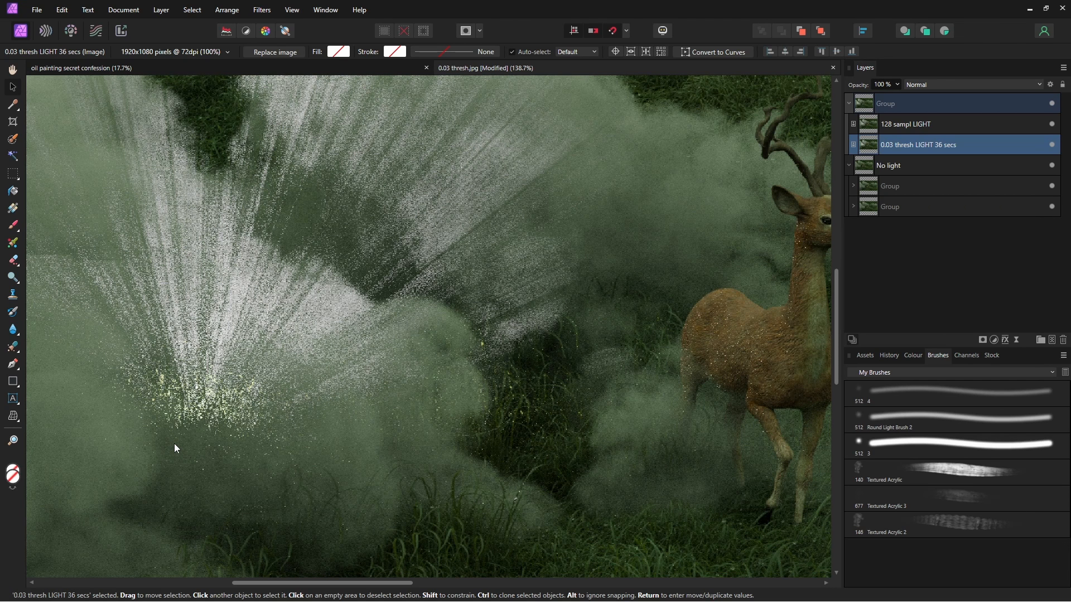
pyautogui.keyDown('ctrl'); pyautogui.scroll(5, 172, 424); pyautogui.keyUp('ctrl')
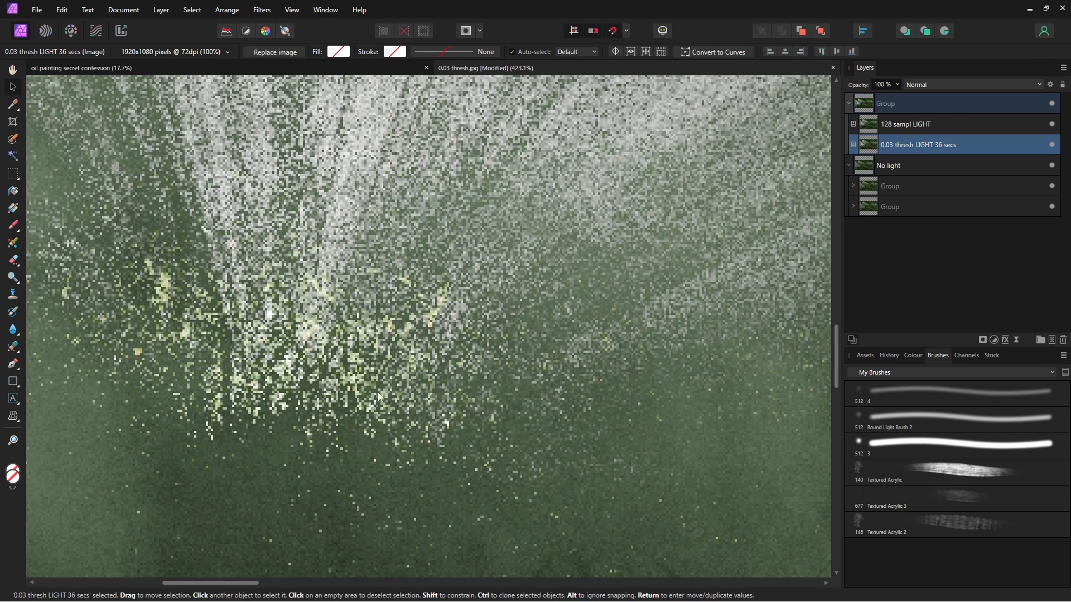
pyautogui.keyDown('ctrl'); pyautogui.scroll(-5, 323, 416); pyautogui.keyUp('ctrl')
# Switch to Blender, open the comp workspace, render frame 1004 and maximize the render view.
pyautogui.press('super+Tab')
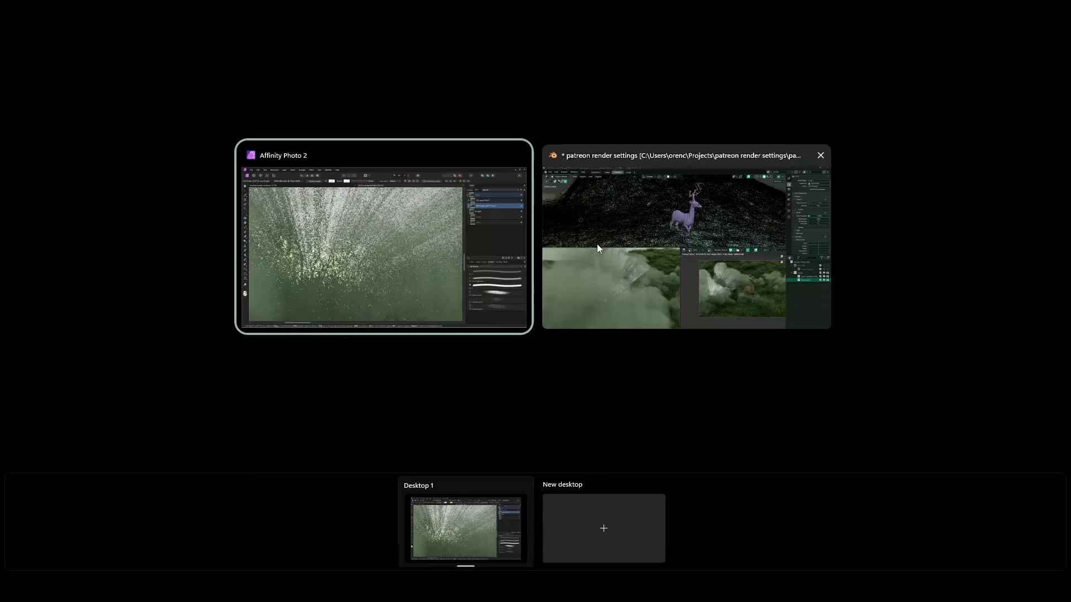
pyautogui.click(596, 243)
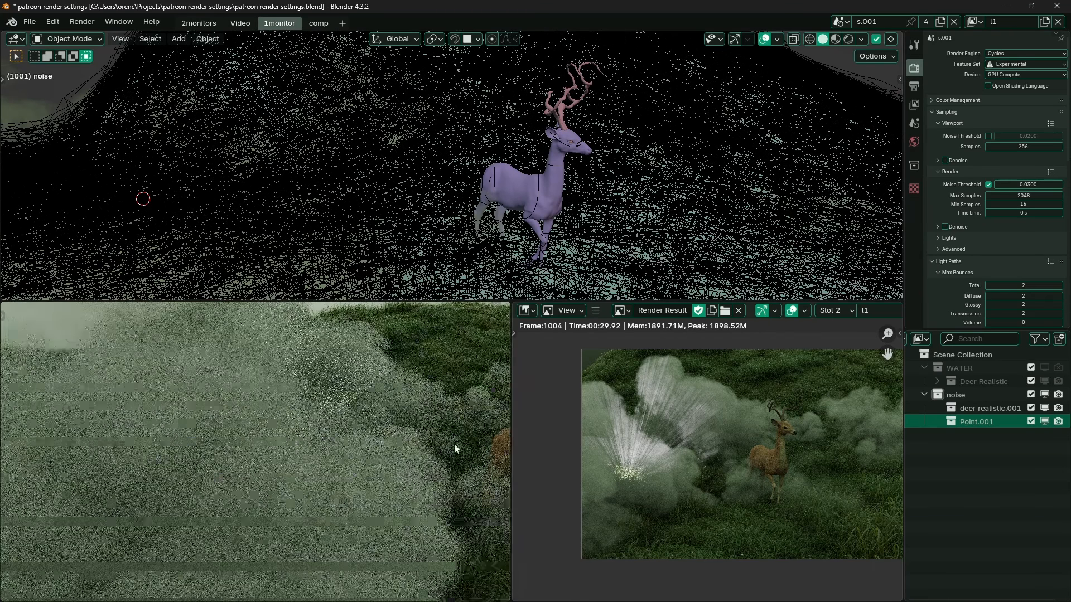
pyautogui.hotkey('ctrl', 'pagedown')
pyautogui.press('F12')
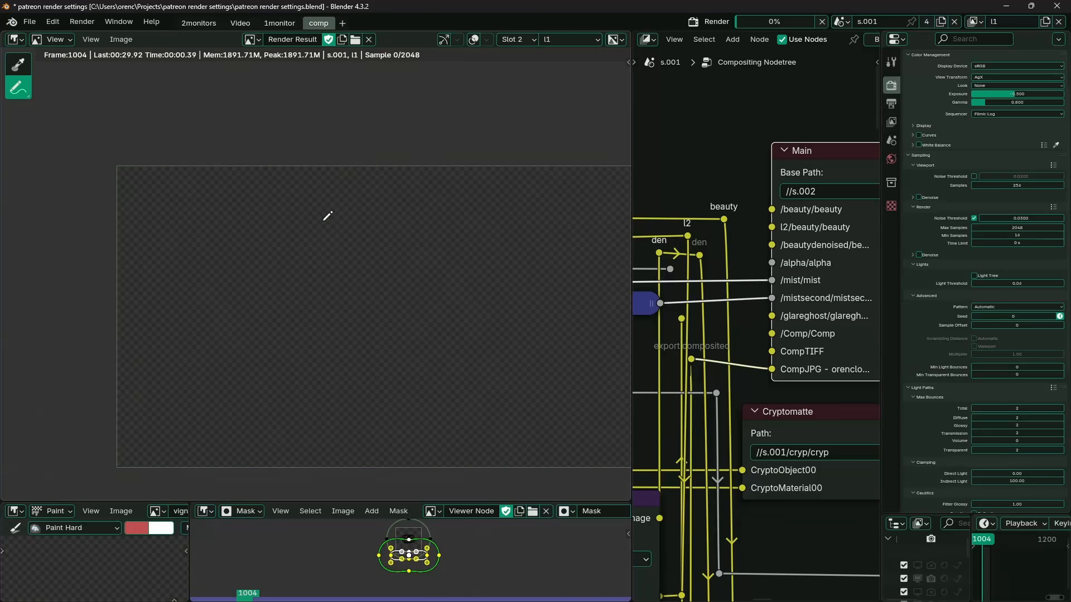
pyautogui.scroll(3, 237, 359)
pyautogui.hotkey('ctrl', 'space')
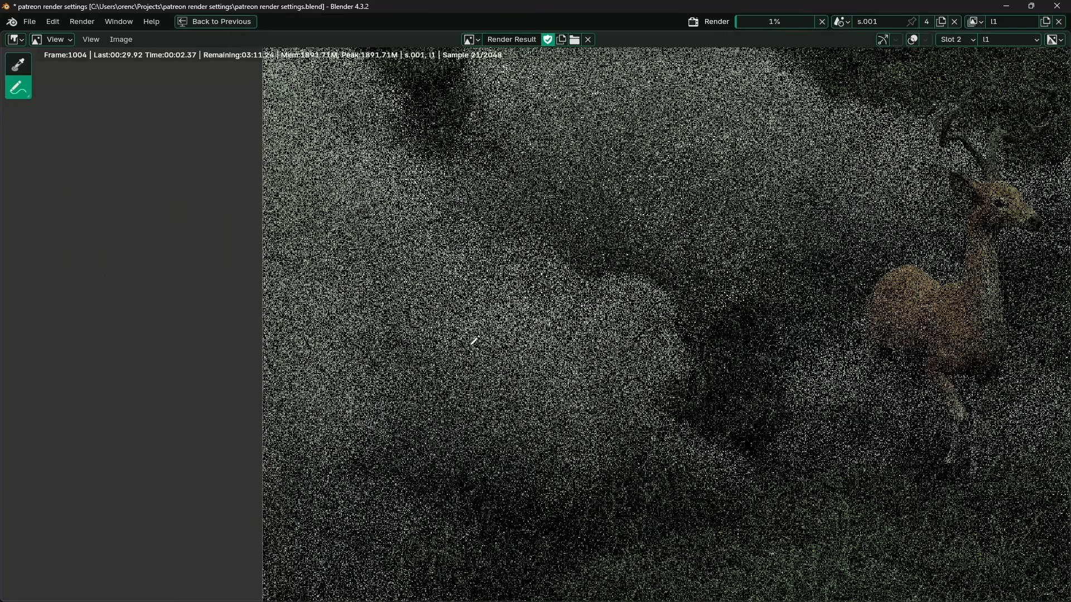
# Examine how the noise clears around the light source and in the dark smoke below it while the frame renders.
pyautogui.scroll(2, 485, 350)
pyautogui.scroll(-1, 375, 393)
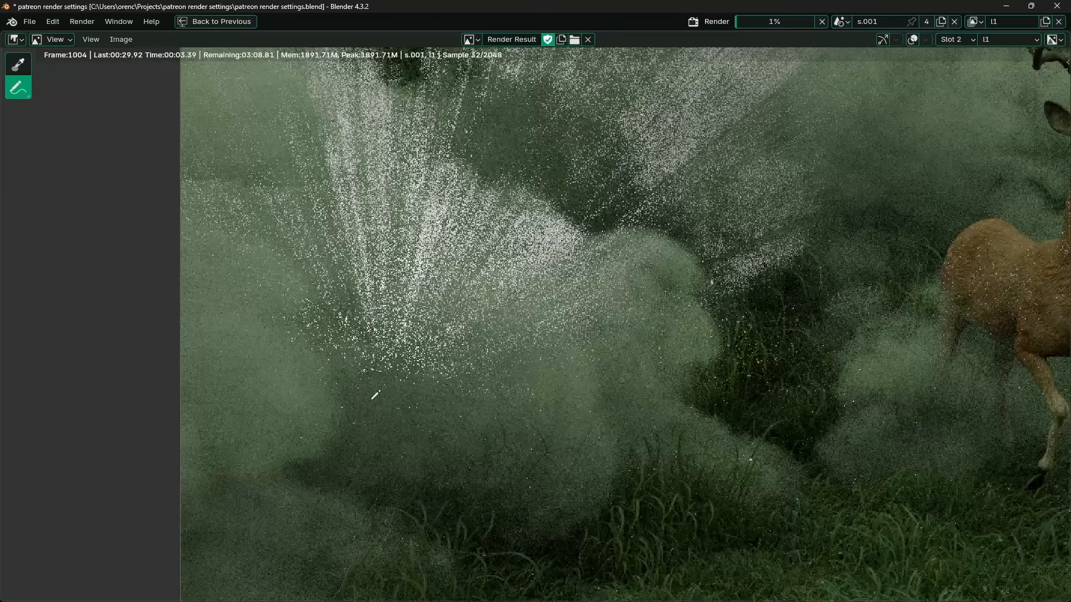
pyautogui.scroll(2, 382, 434)
pyautogui.scroll(1, 382, 434)
pyautogui.scroll(1, 325, 430)
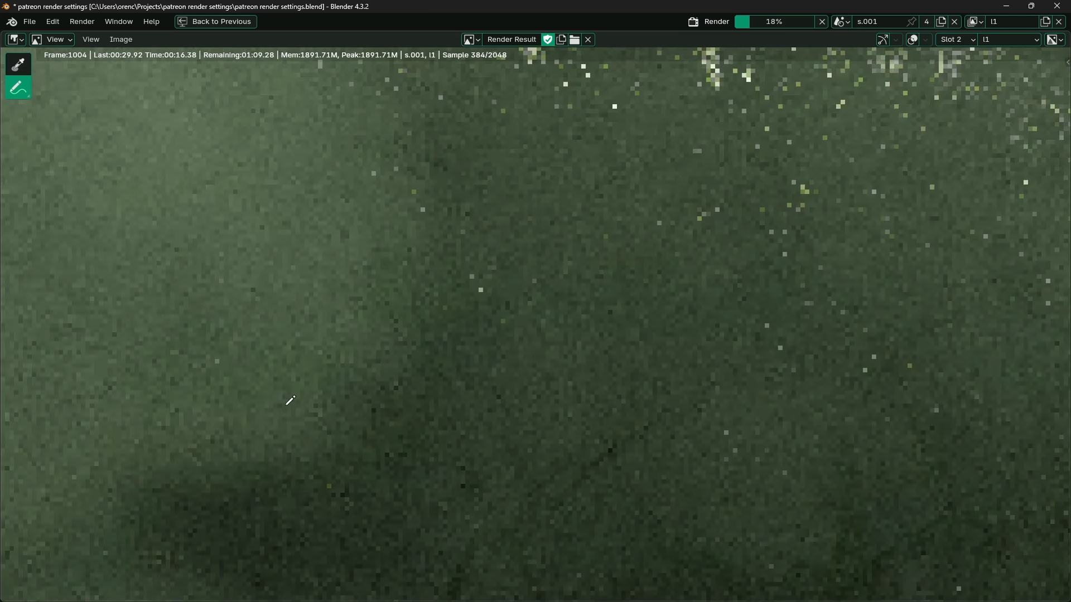
pyautogui.scroll(5, 367, 287)
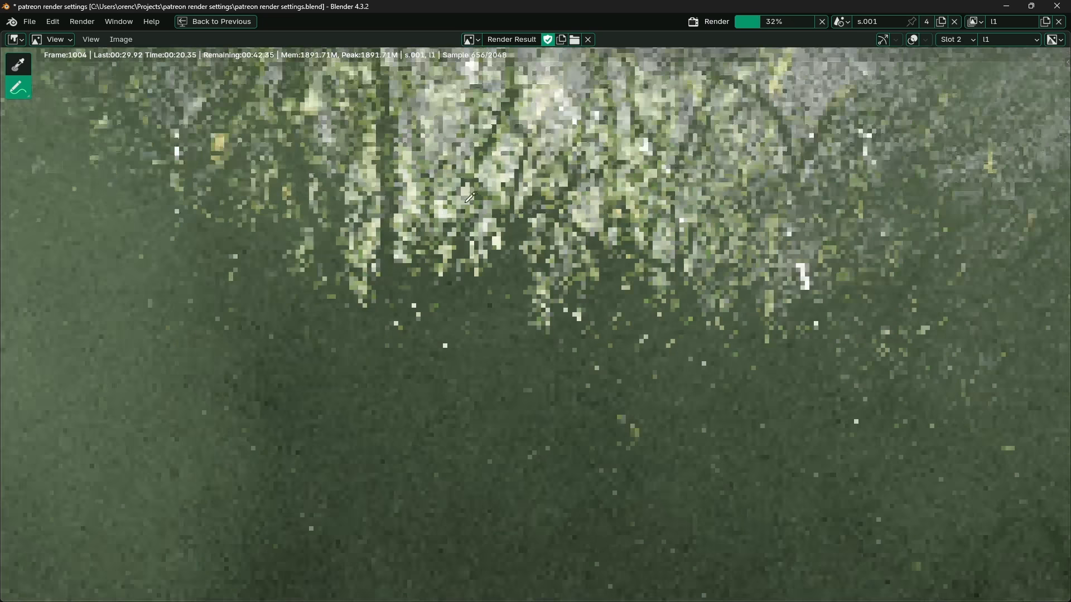
pyautogui.scroll(-2, 418, 391)
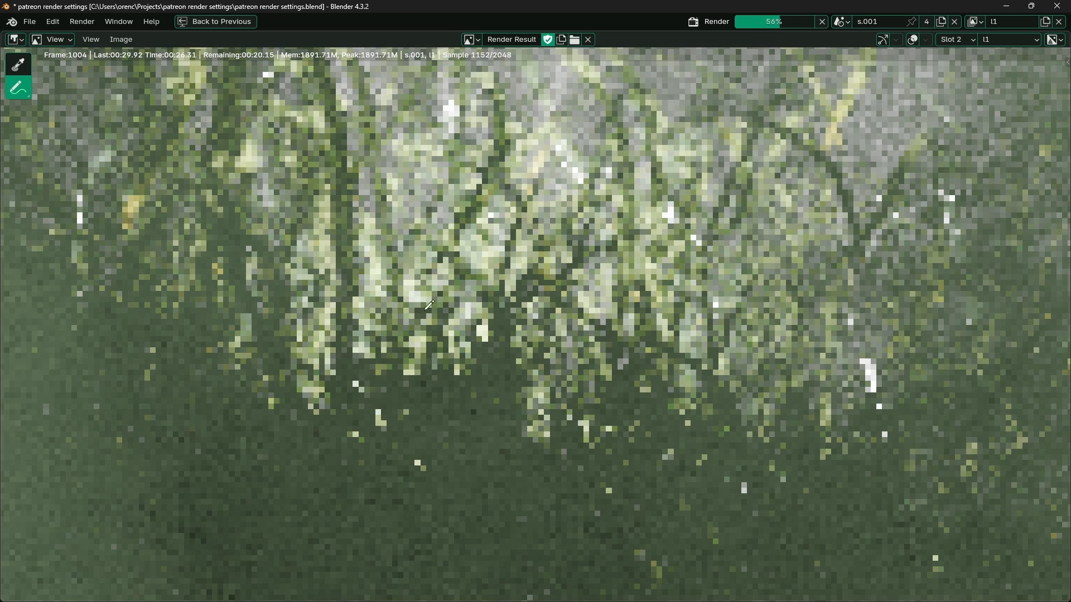
pyautogui.scroll(-1, 477, 288)
# Circle the dark smoke patch and the brightly lit grass as annotations, and erase both circles.
pyautogui.moveTo(305, 399)
pyautogui.mouseDown()
pyautogui.moveTo(175, 468)
pyautogui.moveTo(193, 494)
pyautogui.mouseUp()
pyautogui.moveTo(428, 250)
pyautogui.mouseDown()
pyautogui.moveTo(574, 340)
pyautogui.moveTo(347, 289)
pyautogui.mouseUp()
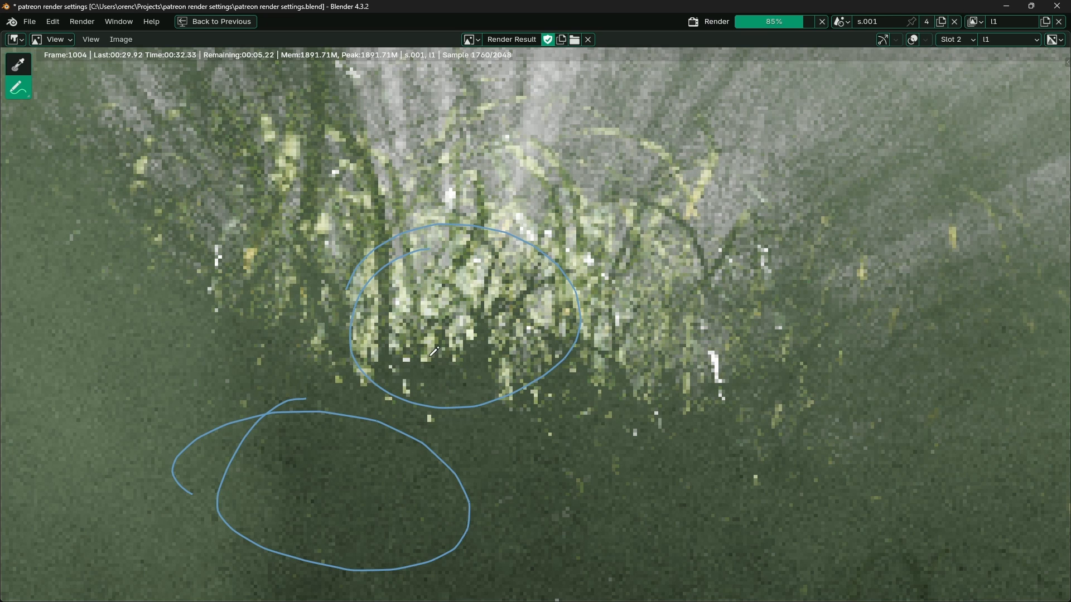
pyautogui.keyDown('ctrl'); pyautogui.moveTo(512, 300); pyautogui.dragTo(268, 491); pyautogui.keyUp('ctrl')
# Examine the deer's fur and the surrounding smoke up close for noise as frame 1005 renders.
pyautogui.scroll(-6, 291, 342)
pyautogui.scroll(-3, 564, 341)
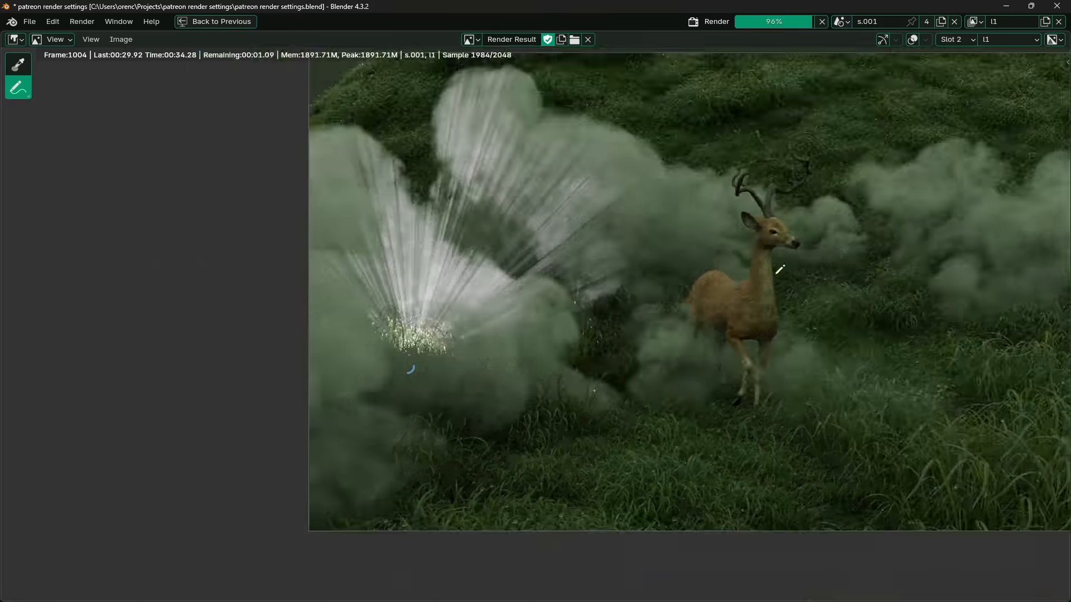
pyautogui.scroll(6, 766, 285)
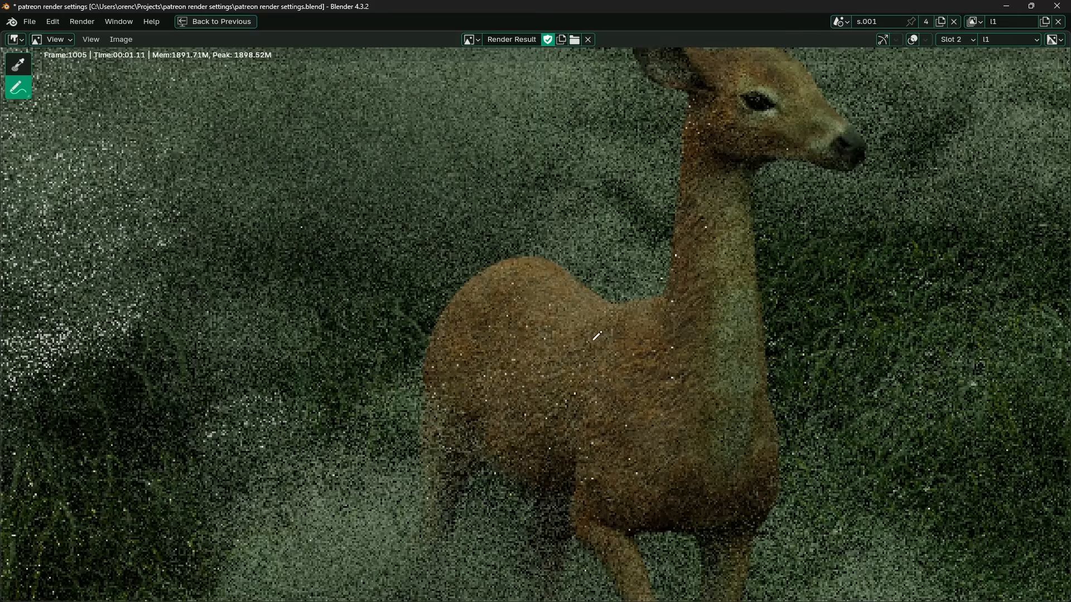
pyautogui.scroll(3, 586, 391)
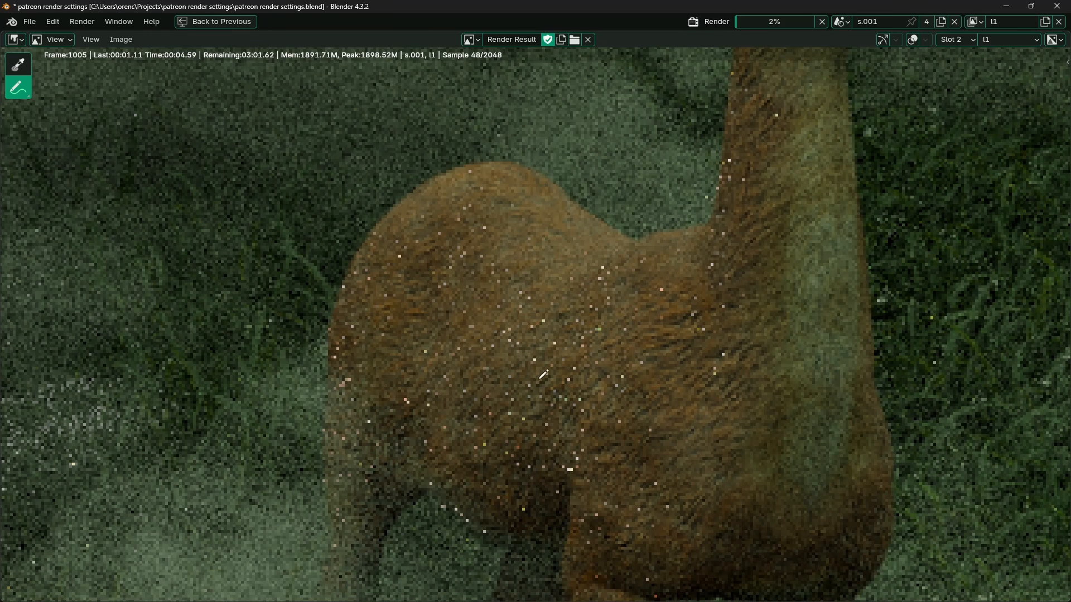
pyautogui.scroll(-1, 469, 167)
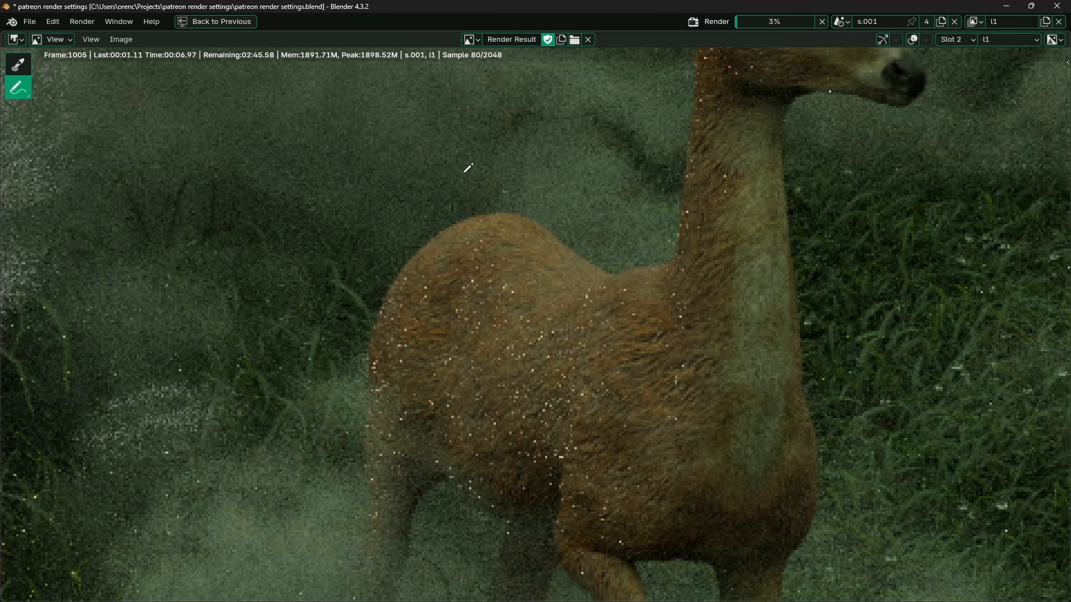
pyautogui.scroll(2, 503, 116)
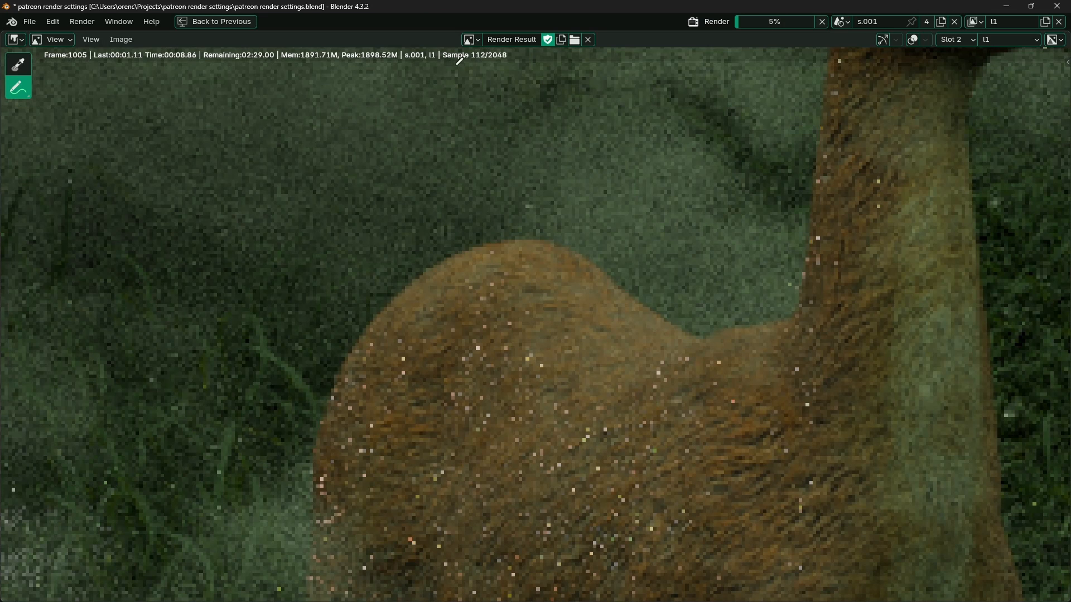
pyautogui.scroll(-1, 477, 248)
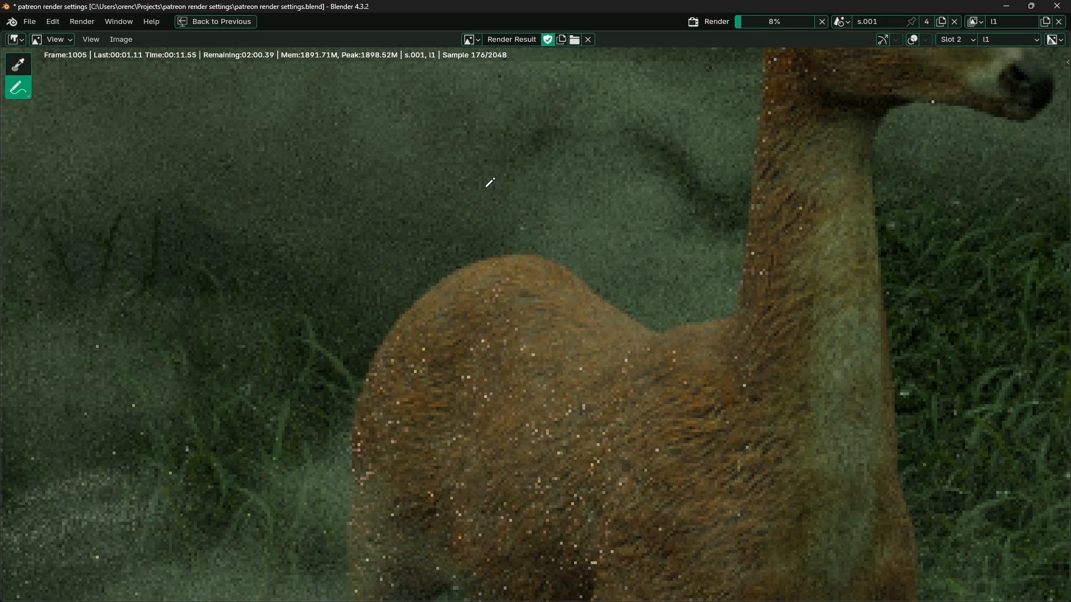
pyautogui.scroll(1, 472, 169)
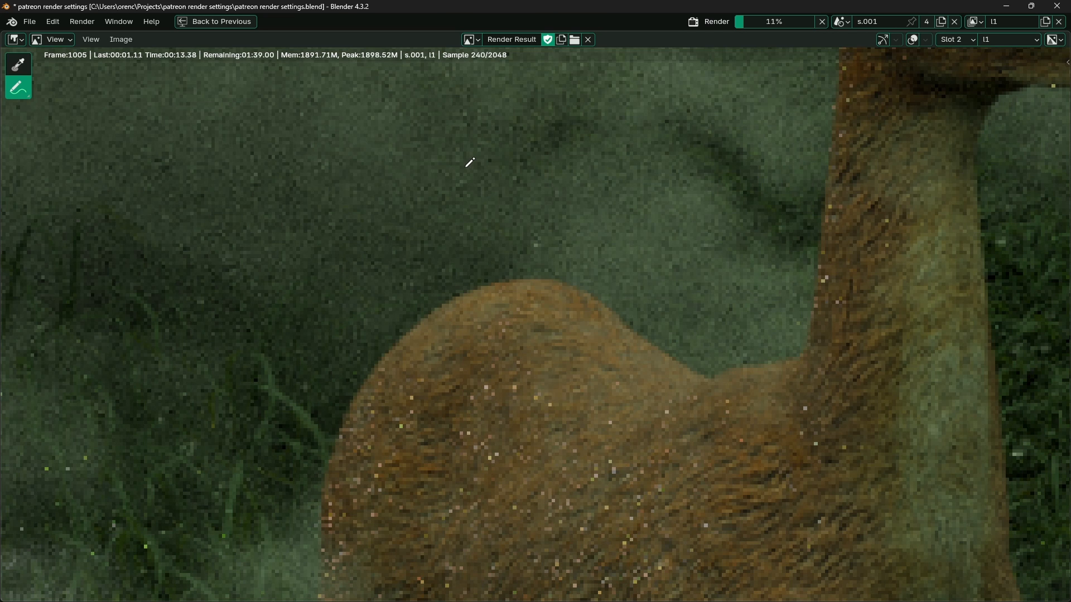
# Draw annotation circles around the dark smoke above the deer's back and the fur on its hindquarters.
pyautogui.moveTo(458, 101)
pyautogui.mouseDown()
pyautogui.moveTo(412, 101)
pyautogui.moveTo(371, 73)
pyautogui.moveTo(318, 102)
pyautogui.mouseUp()
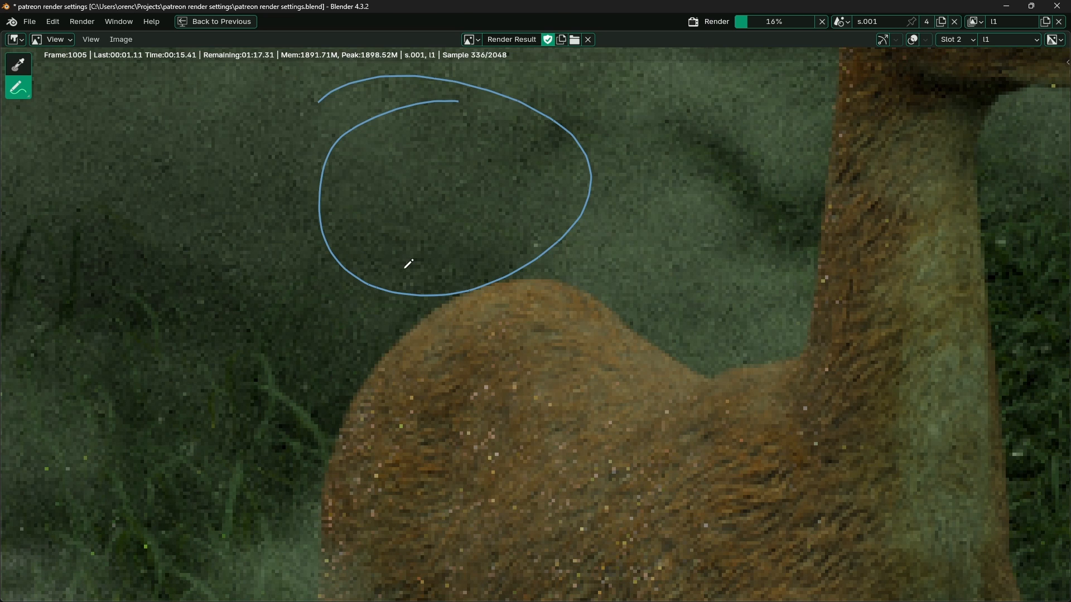
pyautogui.moveTo(505, 369)
pyautogui.mouseDown()
pyautogui.moveTo(456, 379)
pyautogui.moveTo(386, 449)
pyautogui.mouseUp()
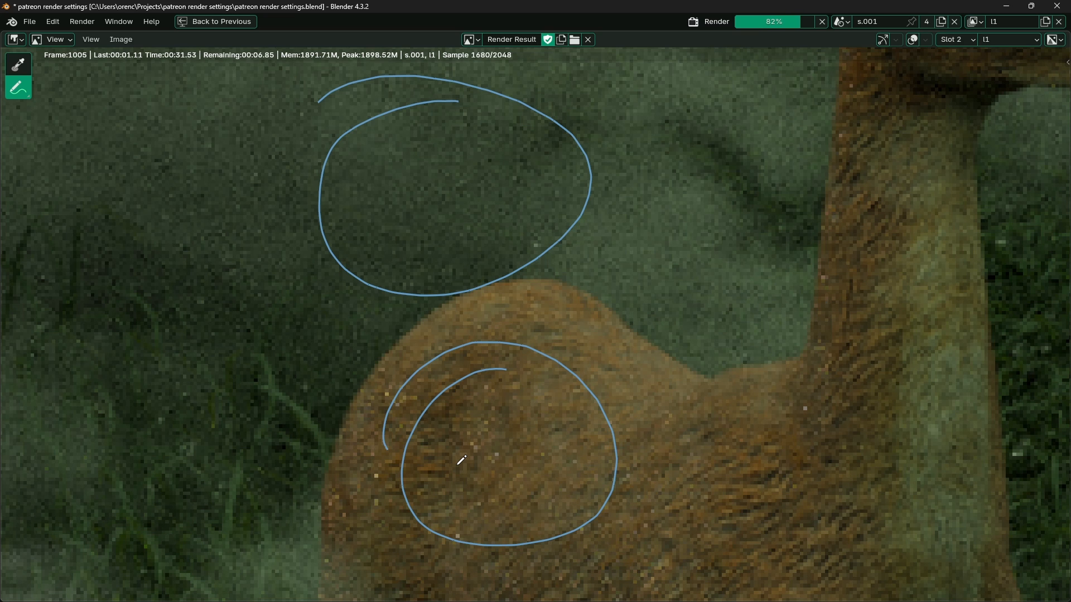
# Restore the full comp workspace layout and stop the render of frame 1006.
pyautogui.scroll(-4, 461, 461)
pyautogui.hotkey('ctrl', 'space')
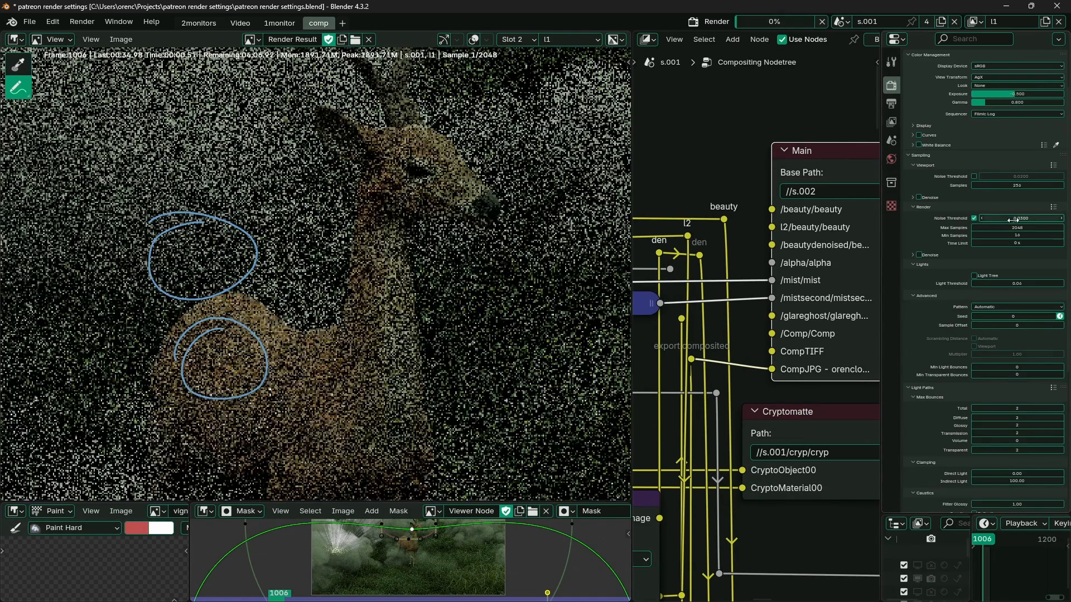
pyautogui.press('Escape')
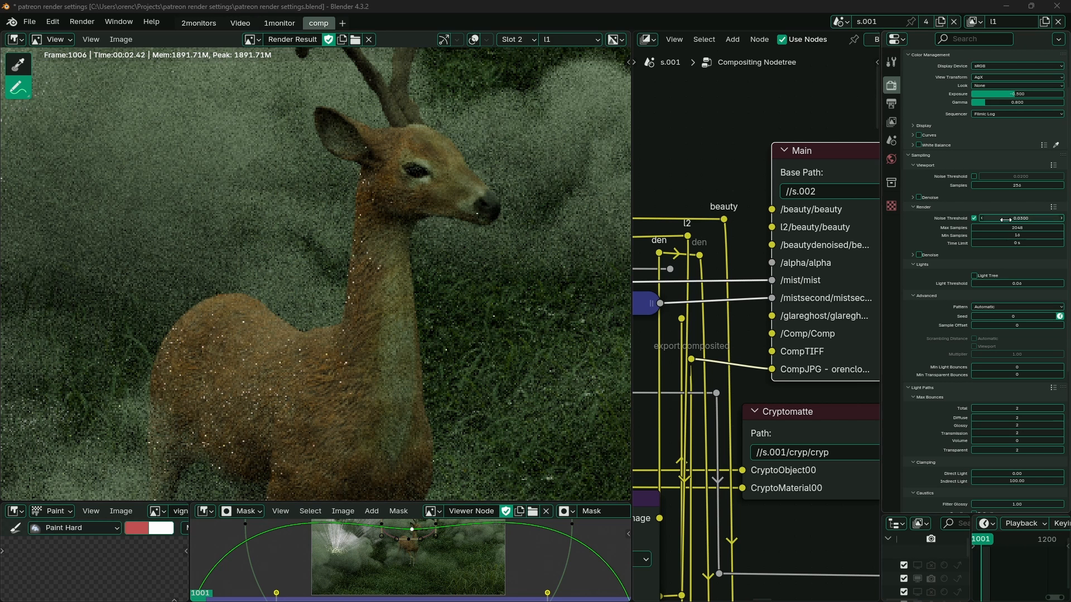
# Try a render noise threshold of 0.02, and set it back to 0.03.
pyautogui.click(1005, 220)
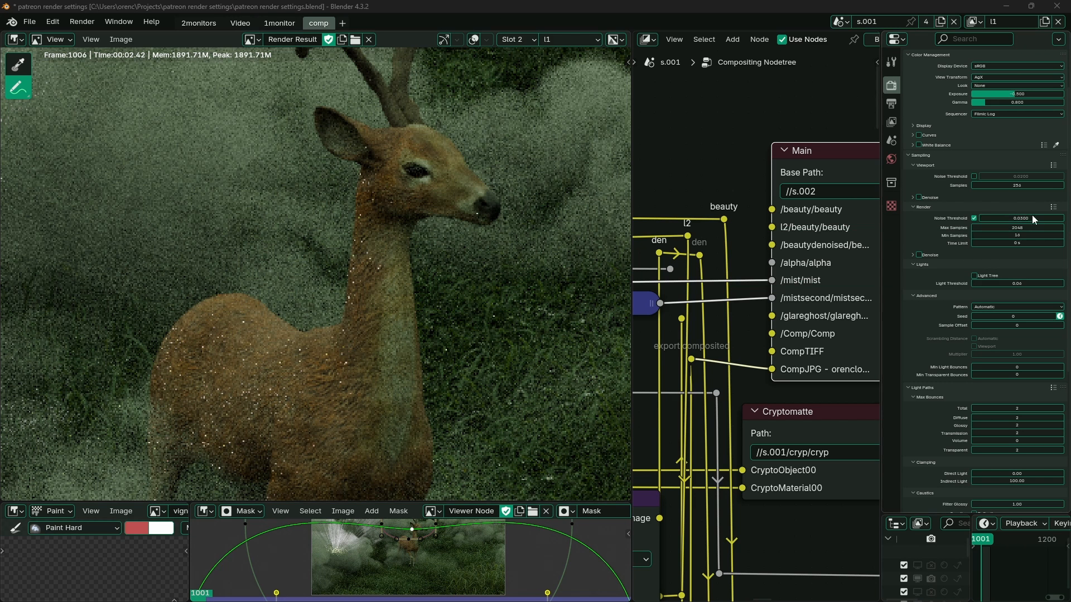
pyautogui.press('Return')
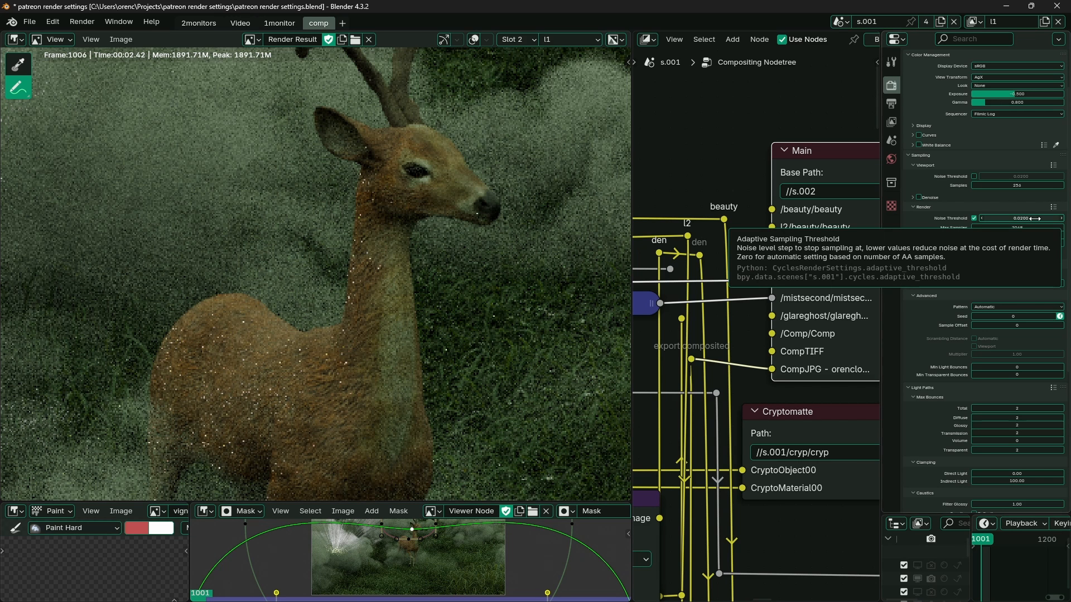
pyautogui.click(1034, 218)
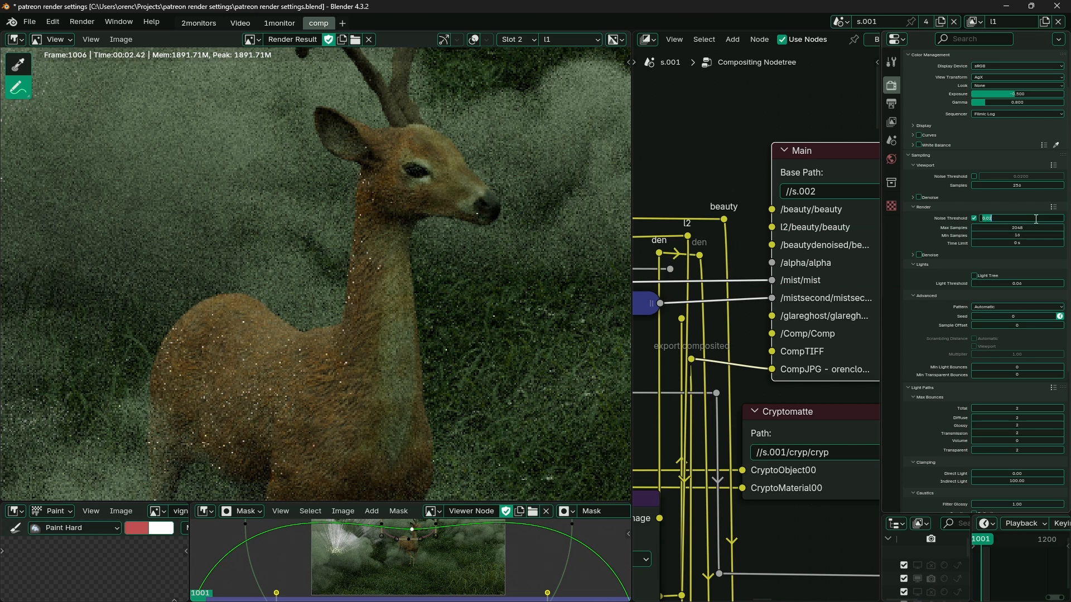
pyautogui.press('Return')
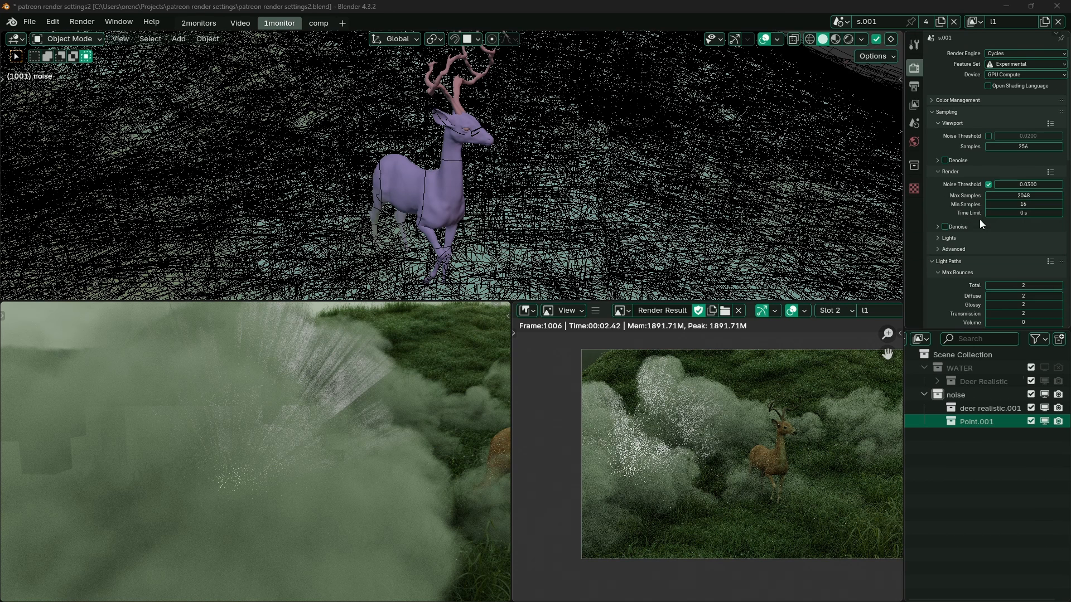
# Expand the Advanced section of the Cycles sampling settings.
pyautogui.click(957, 249)
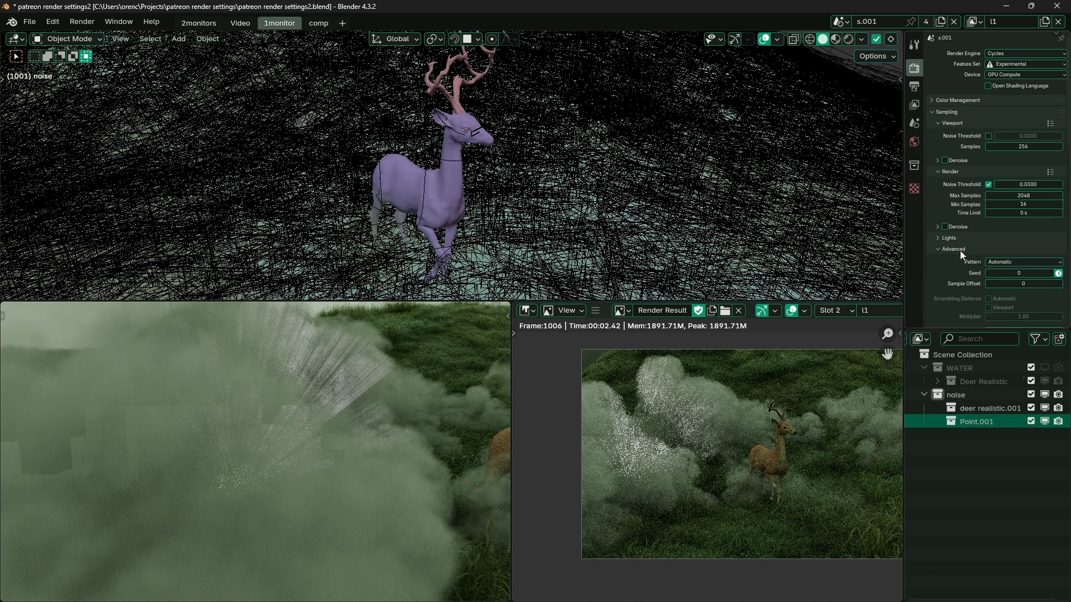
pyautogui.scroll(-1, 960, 249)
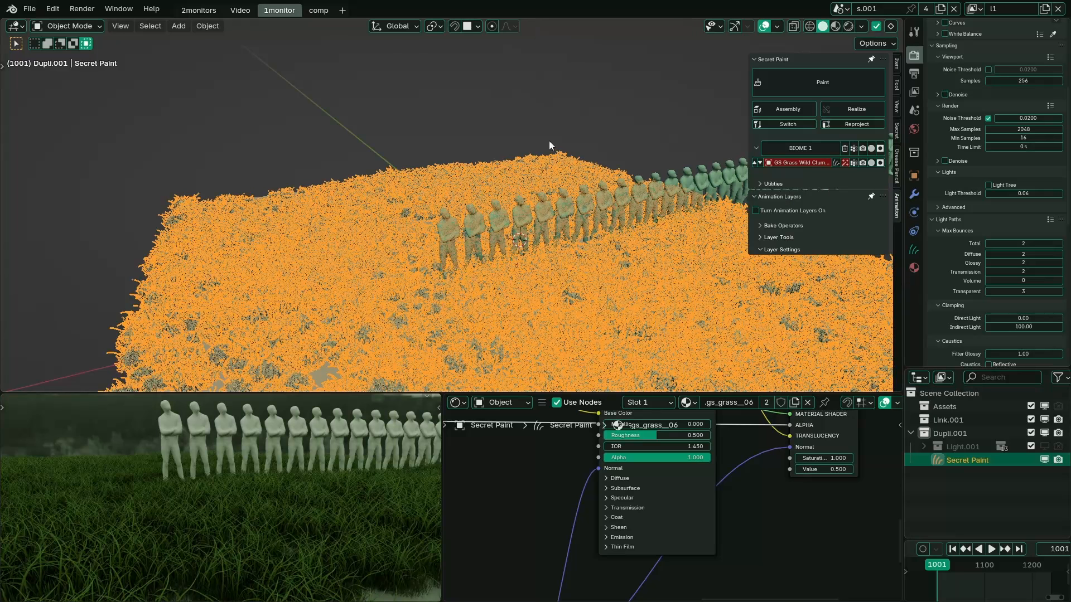
# Look over the grass field scene and inspect the grass at the figures' feet in the rendered preview.
pyautogui.keyDown('shift'); pyautogui.moveTo(485, 264); pyautogui.dragTo(501, 266, button='middle'); pyautogui.keyUp('shift')
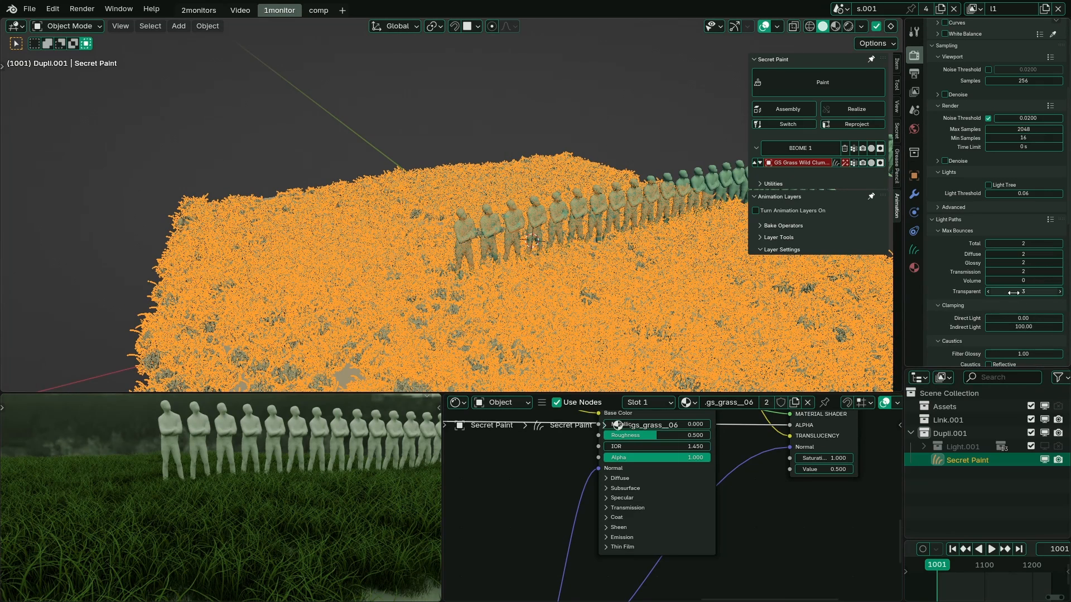
pyautogui.scroll(4, 172, 489)
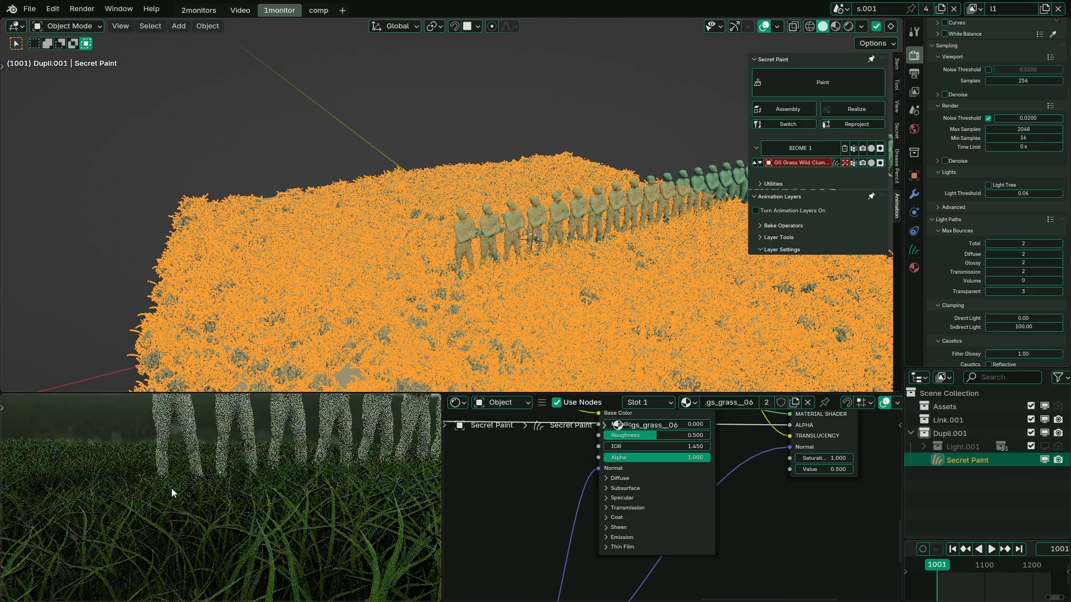
# Set the maximum transparent bounces to 3 and inspect the grass and figures in the rendered preview.
pyautogui.keyDown('shift'); pyautogui.moveTo(172, 489); pyautogui.dragTo(222, 488, button='middle'); pyautogui.keyUp('shift')
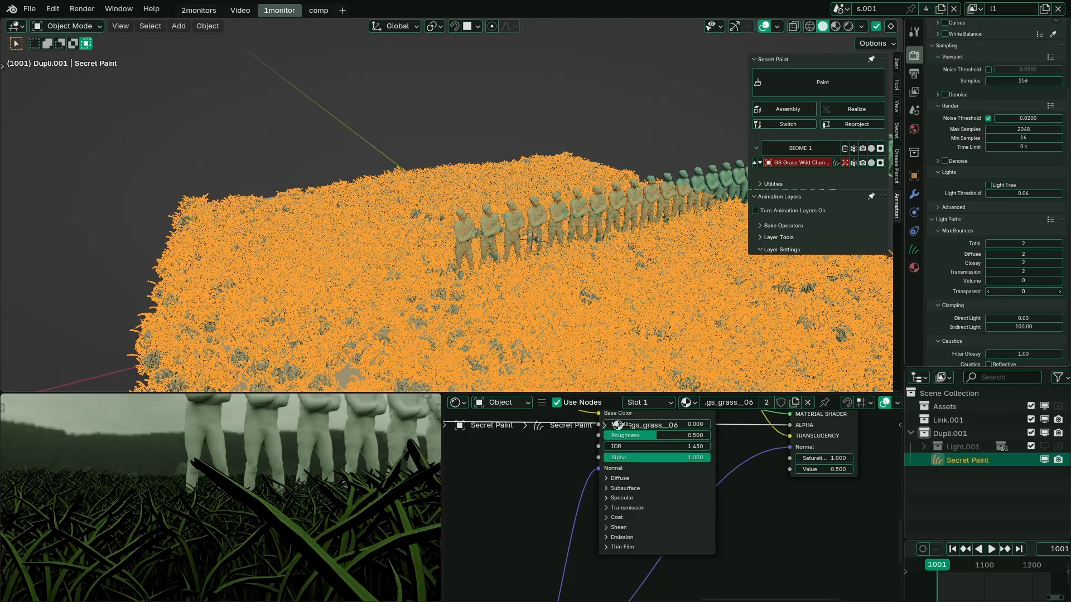
pyautogui.moveTo(1024, 292); pyautogui.dragTo(1032, 291)
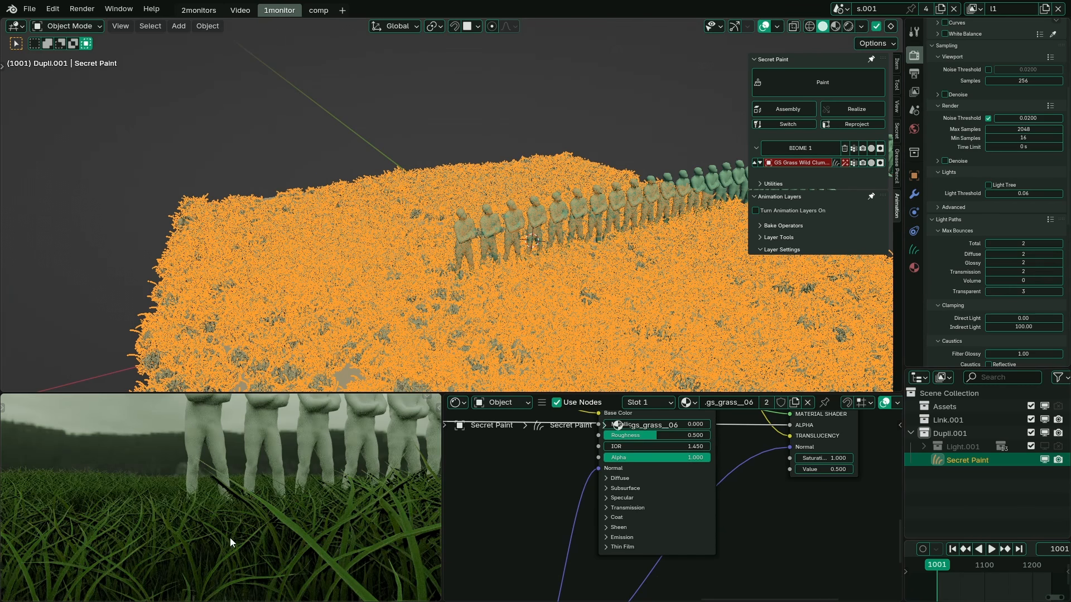
pyautogui.moveTo(230, 539); pyautogui.dragTo(315, 515, button='middle')
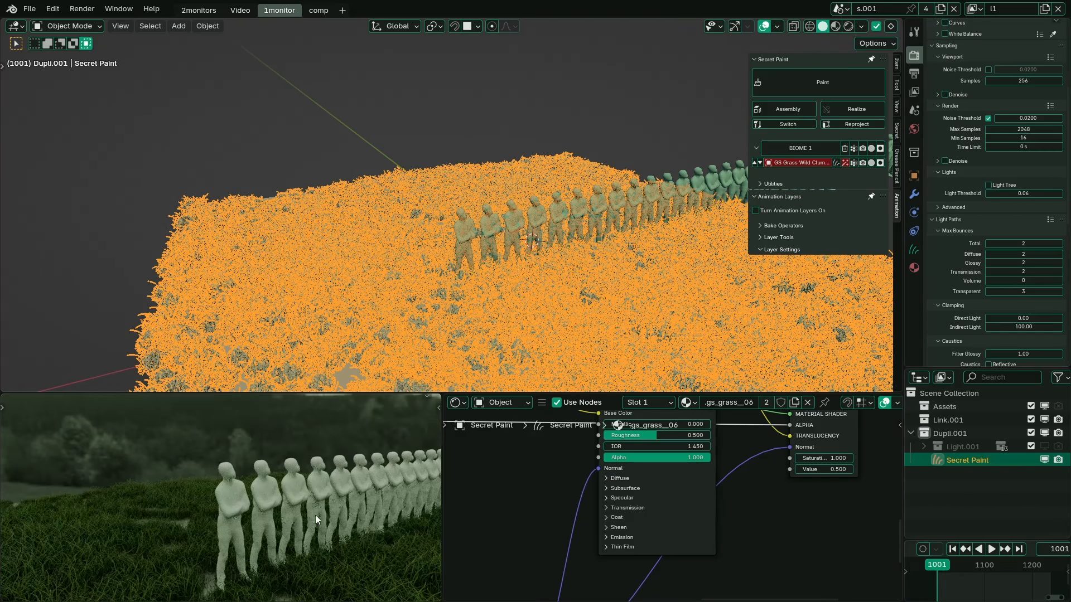
# Select the row of human figures and connect their material's Transparent BSDF to the Material Output surface.
pyautogui.click(508, 206)
pyautogui.moveTo(508, 207); pyautogui.dragTo(534, 534, button='middle')
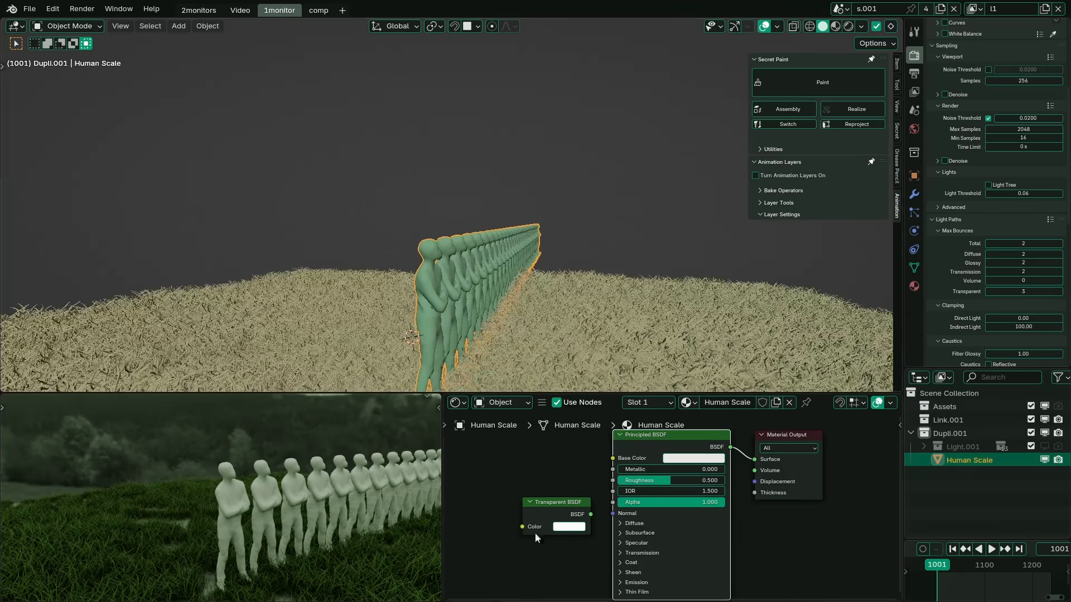
pyautogui.keyDown('ctrl'); pyautogui.keyDown('shift'); pyautogui.click(553, 505); pyautogui.keyUp('shift'); pyautogui.keyUp('ctrl')
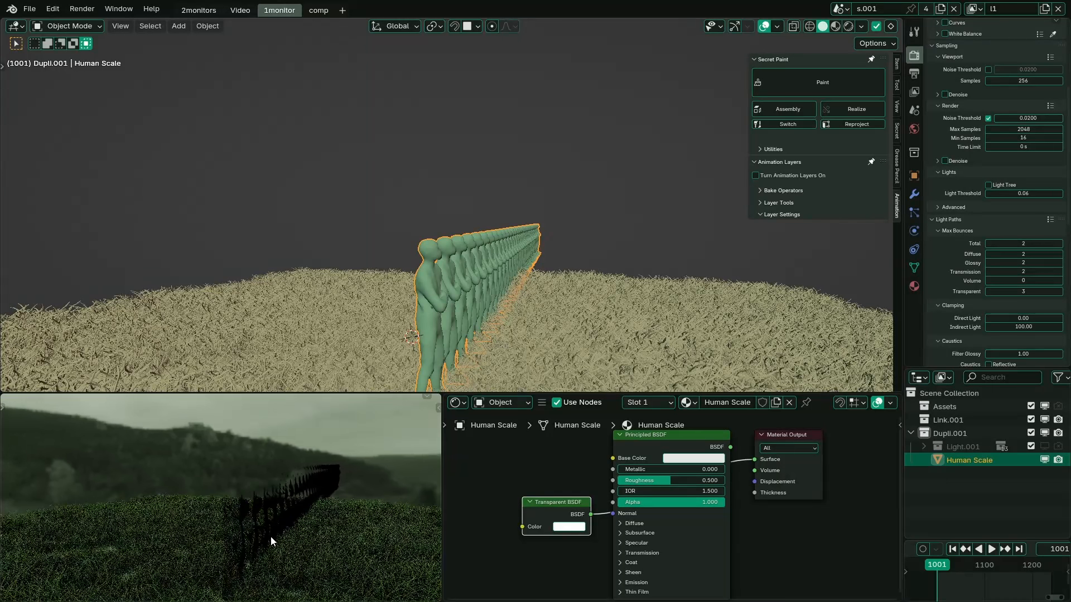
pyautogui.scroll(3, 547, 519)
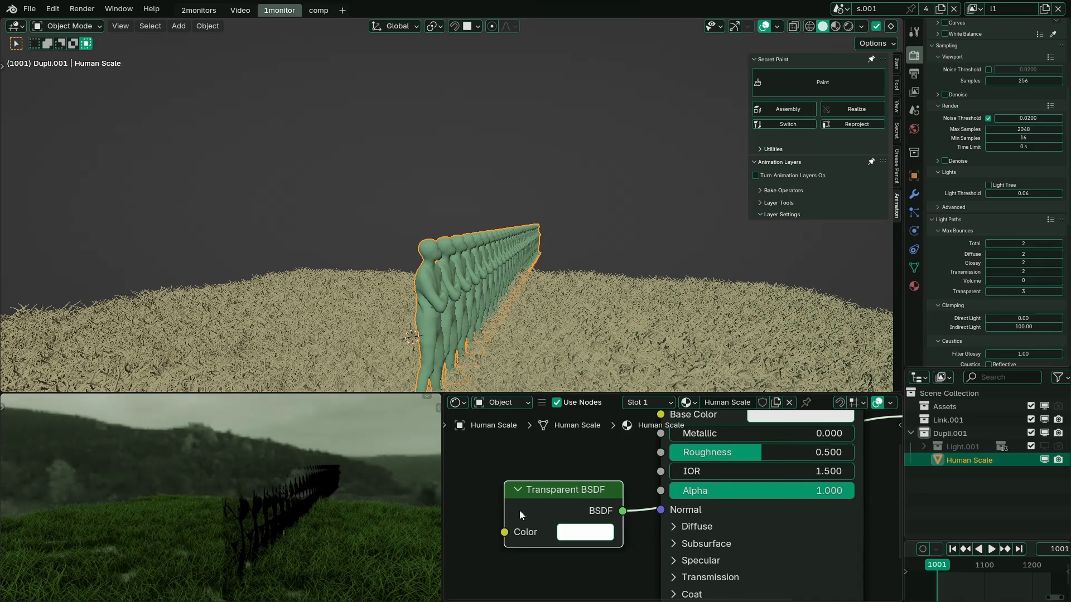
# Try 138 transparent bounces on the transparent figures, lower the value again, and inspect them in the rendered preview.
pyautogui.click(1024, 291)
pyautogui.write('138')
pyautogui.press('Return')
pyautogui.moveTo(1023, 291)
pyautogui.mouseDown()
pyautogui.moveTo(973, 291)
pyautogui.moveTo(1023, 291)
pyautogui.moveTo(976, 291)
pyautogui.moveTo(1011, 291)
pyautogui.mouseUp()
pyautogui.moveTo(407, 560); pyautogui.dragTo(254, 538, button='middle')
pyautogui.scroll(5, 256, 536)
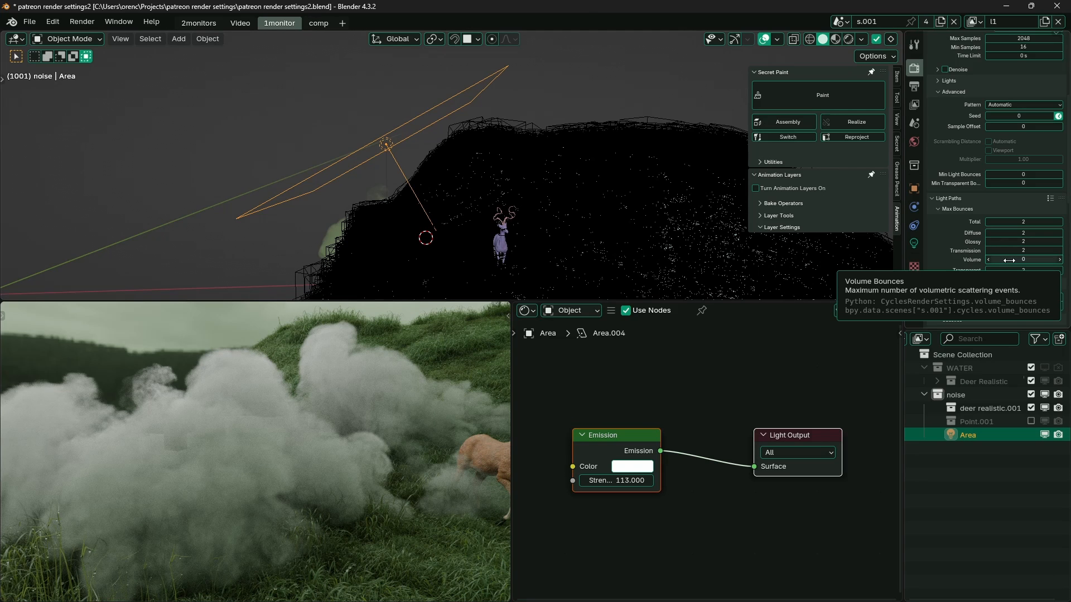
# Set the volume bounces to 2 for the smoke, comparing it with a value of 0.
pyautogui.moveTo(1009, 260); pyautogui.dragTo(1020, 259)
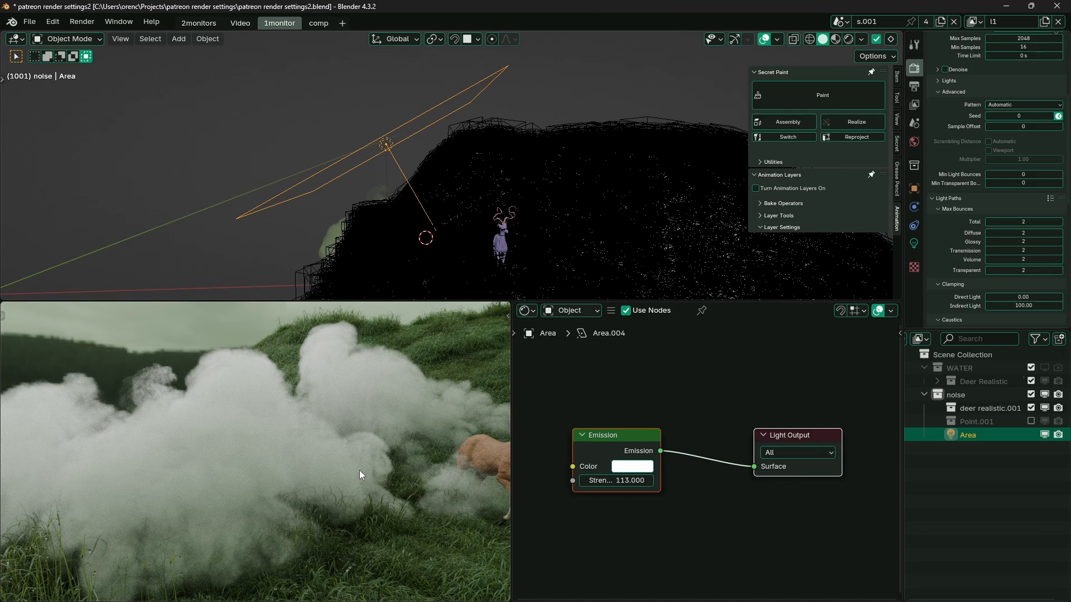
pyautogui.moveTo(445, 243)
pyautogui.mouseDown(button='middle')
pyautogui.moveTo(352, 215)
pyautogui.moveTo(446, 224)
pyautogui.mouseUp(button='middle')
pyautogui.moveTo(1023, 260); pyautogui.dragTo(1011, 259)
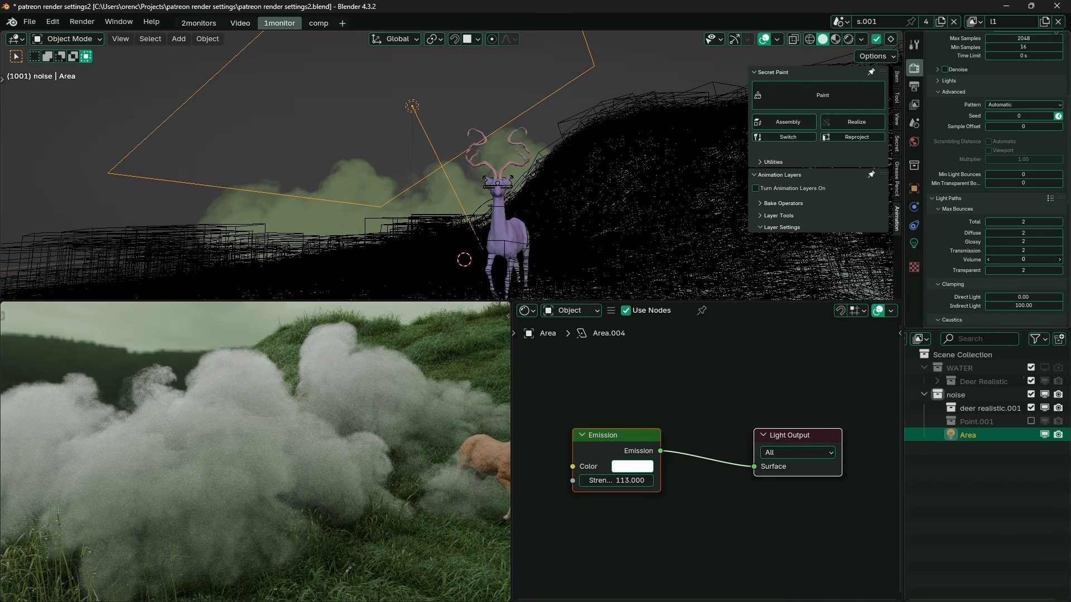
pyautogui.hotkey('ctrl', 'z')
pyautogui.moveTo(304, 457)
pyautogui.mouseDown(button='middle')
pyautogui.moveTo(323, 479)
pyautogui.moveTo(286, 492)
pyautogui.moveTo(324, 463)
pyautogui.mouseUp(button='middle')
# Lower the volume max steps to 2 and inspect the smoke up close in the rendered preview.
pyautogui.scroll(-5, 1001, 280)
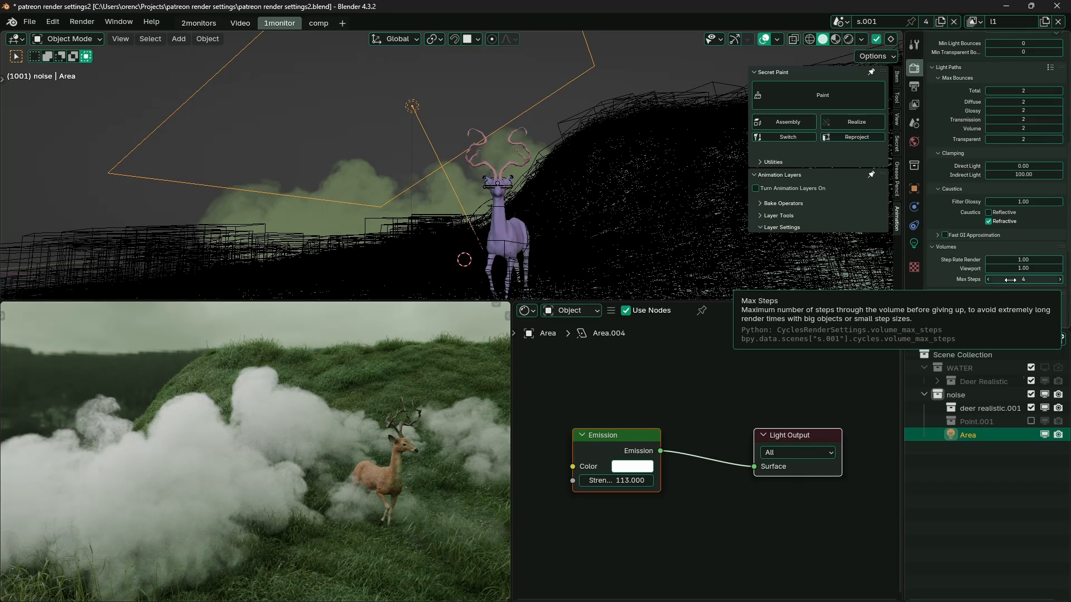
pyautogui.moveTo(1008, 280)
pyautogui.mouseDown()
pyautogui.moveTo(991, 280)
pyautogui.moveTo(1008, 280)
pyautogui.mouseUp()
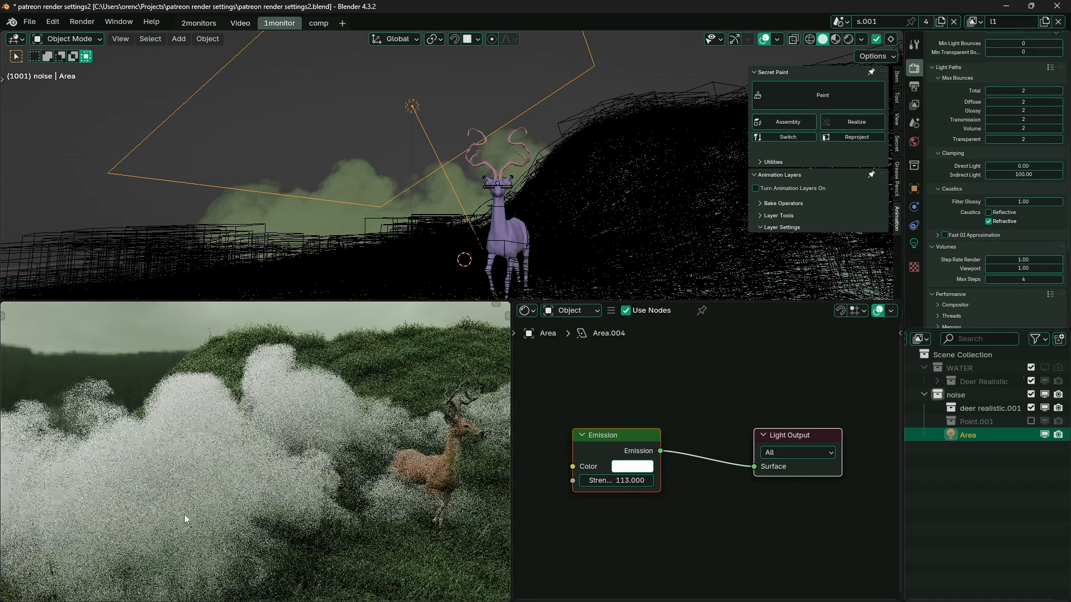
pyautogui.scroll(3, 282, 494)
pyautogui.moveTo(1029, 279); pyautogui.dragTo(1007, 279)
pyautogui.scroll(3, 309, 432)
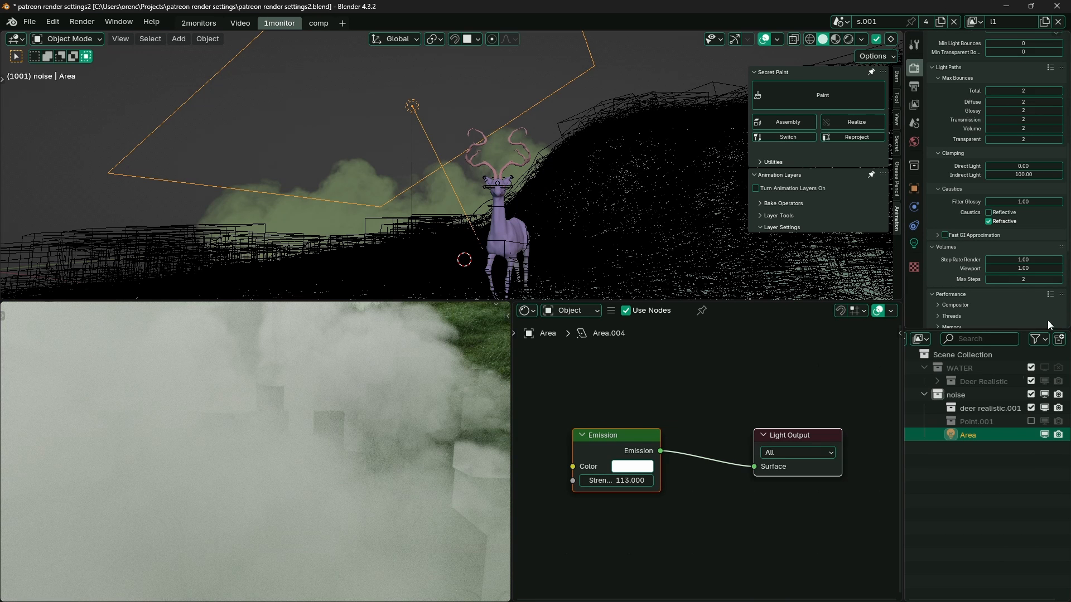
# Set the volume max steps to 5 and inspect the smoke in the rendered preview.
pyautogui.moveTo(1023, 280)
pyautogui.mouseDown()
pyautogui.moveTo(1049, 279)
pyautogui.moveTo(1001, 282)
pyautogui.mouseUp()
pyautogui.keyDown('ctrl'); pyautogui.scroll(2, 1020, 282); pyautogui.keyUp('ctrl')
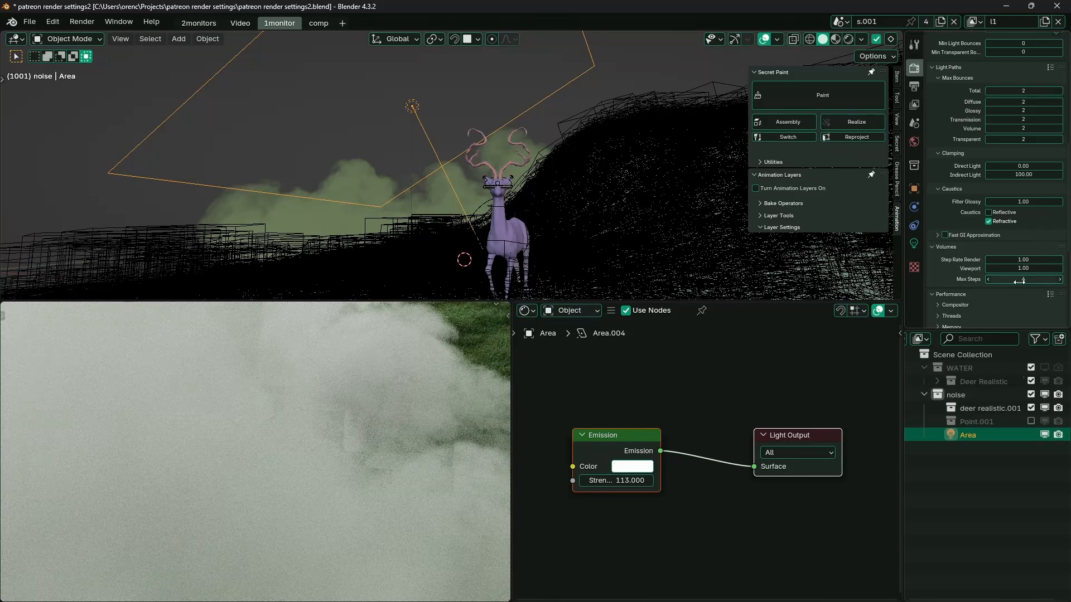
pyautogui.keyDown('ctrl'); pyautogui.scroll(1, 1019, 282); pyautogui.keyUp('ctrl')
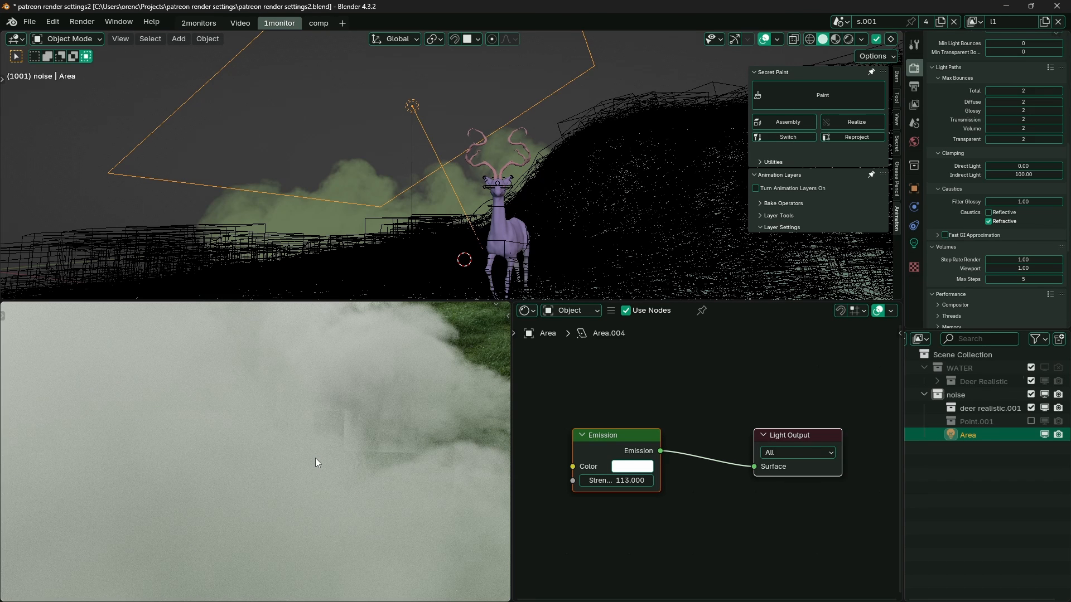
pyautogui.scroll(-6, 315, 458)
pyautogui.scroll(6, 316, 458)
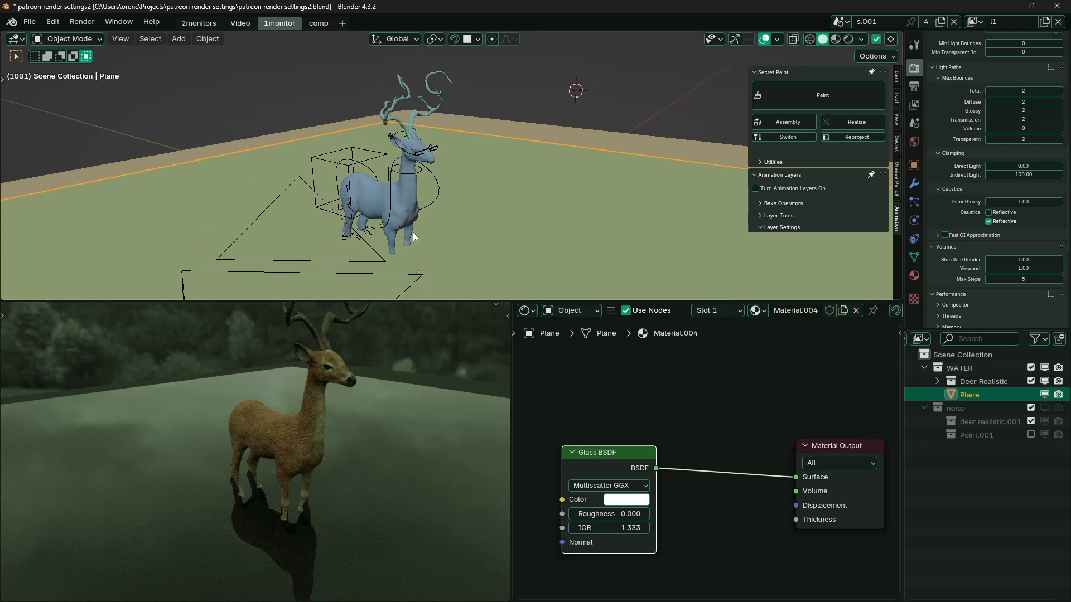
# Turn refractive caustics off and on again to compare the glass water plane beneath the deer.
pyautogui.moveTo(413, 232); pyautogui.dragTo(383, 242, button='middle')
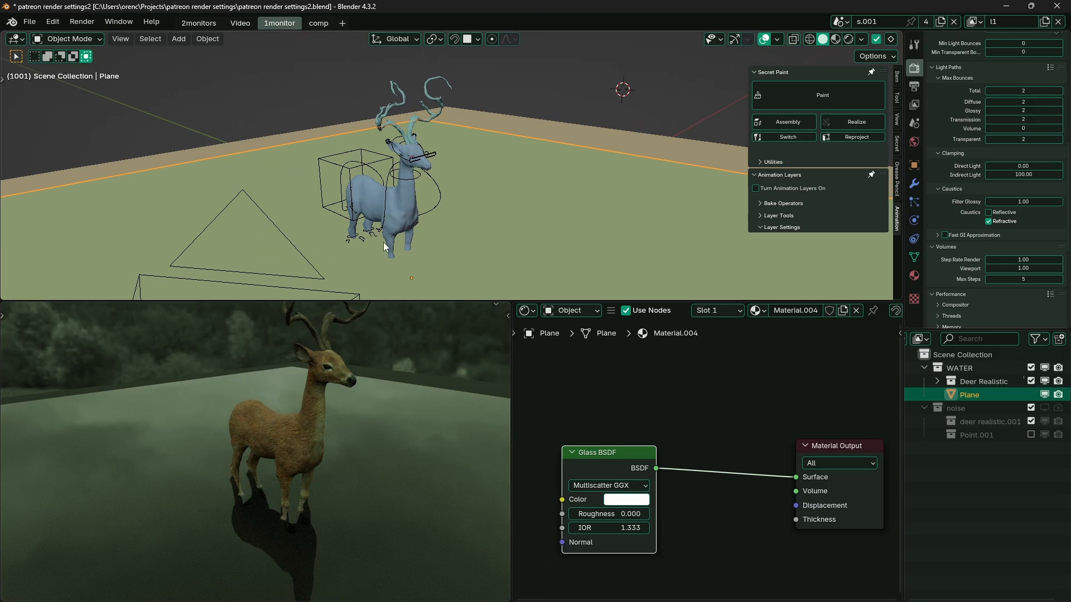
pyautogui.click(1001, 223)
pyautogui.scroll(5, 288, 508)
pyautogui.moveTo(289, 505); pyautogui.dragTo(309, 308, button='middle')
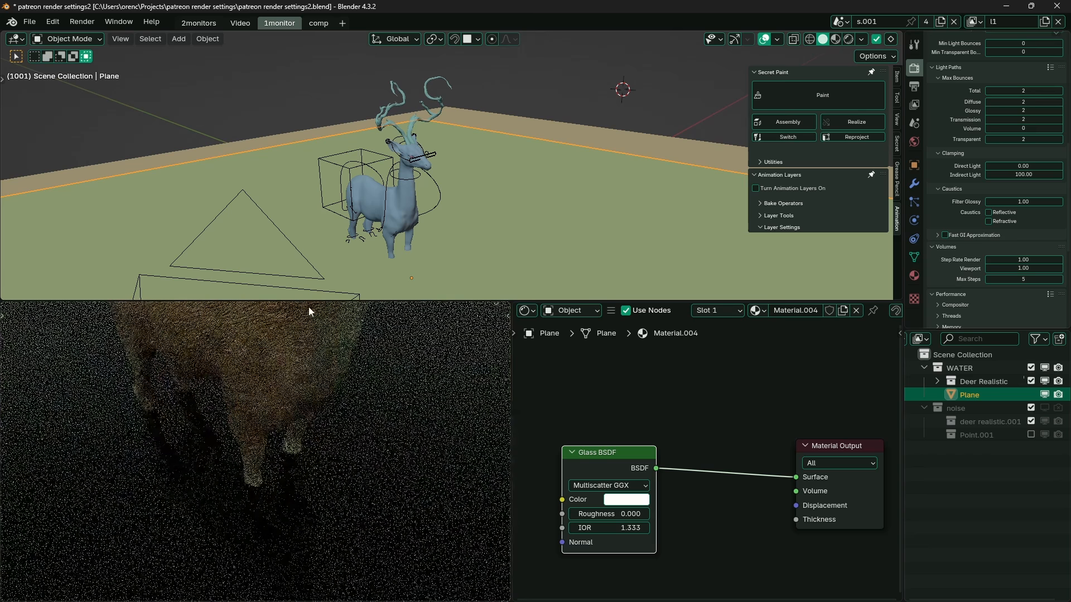
pyautogui.click(1002, 223)
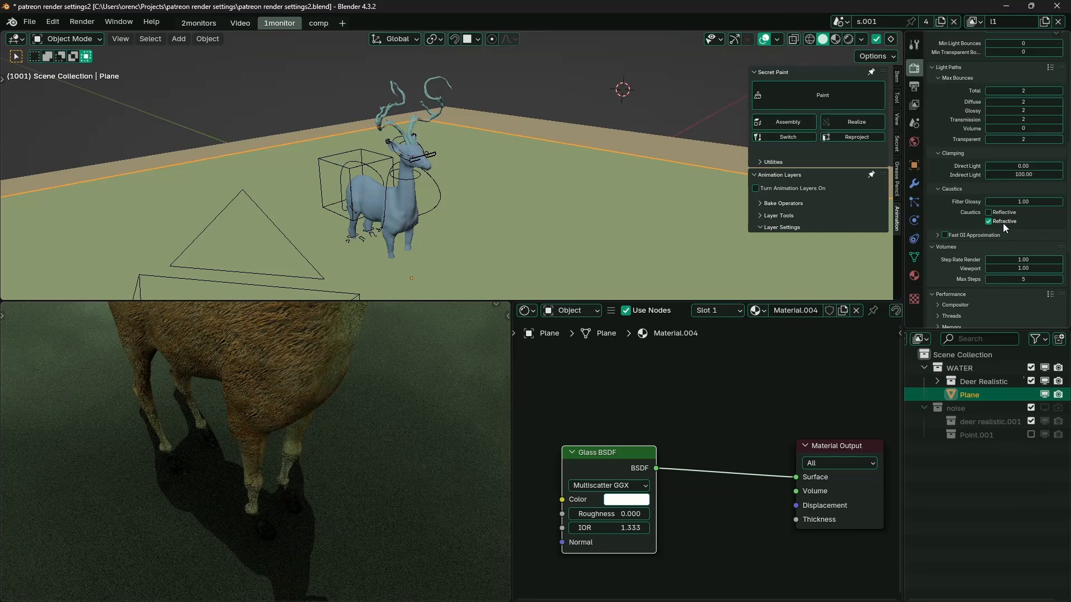
pyautogui.moveTo(287, 511); pyautogui.dragTo(282, 377, button='middle')
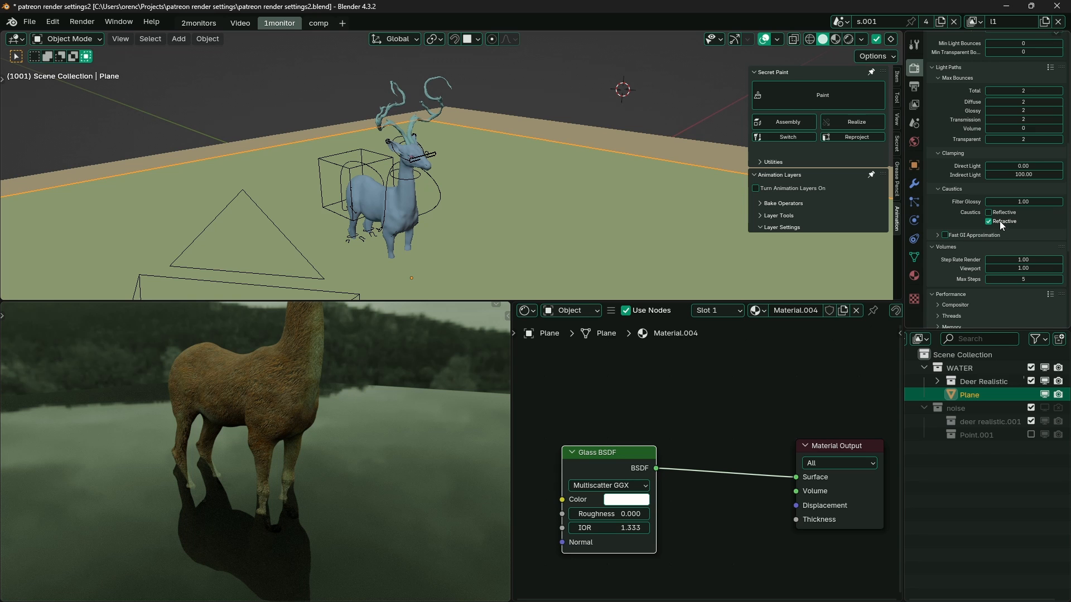
# Unhide the point light beside the deer and frame the deer's legs in the rendered preview.
pyautogui.moveTo(391, 265); pyautogui.dragTo(401, 260, button='middle')
pyautogui.hotkey('alt', 'h')
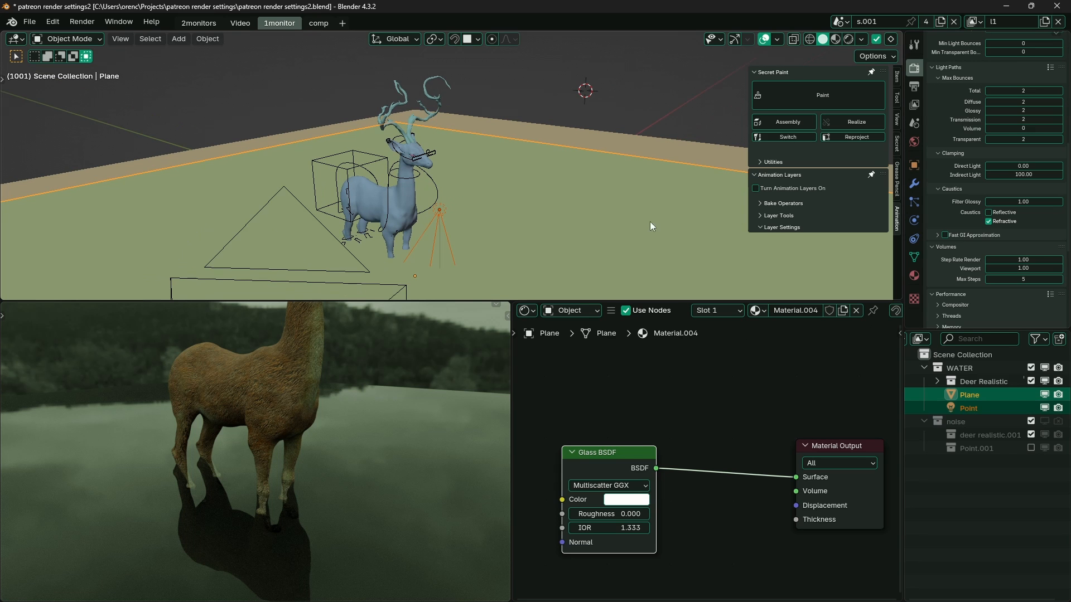
pyautogui.scroll(-2, 254, 532)
pyautogui.scroll(1, 254, 535)
pyautogui.moveTo(255, 535); pyautogui.dragTo(275, 534, button='middle')
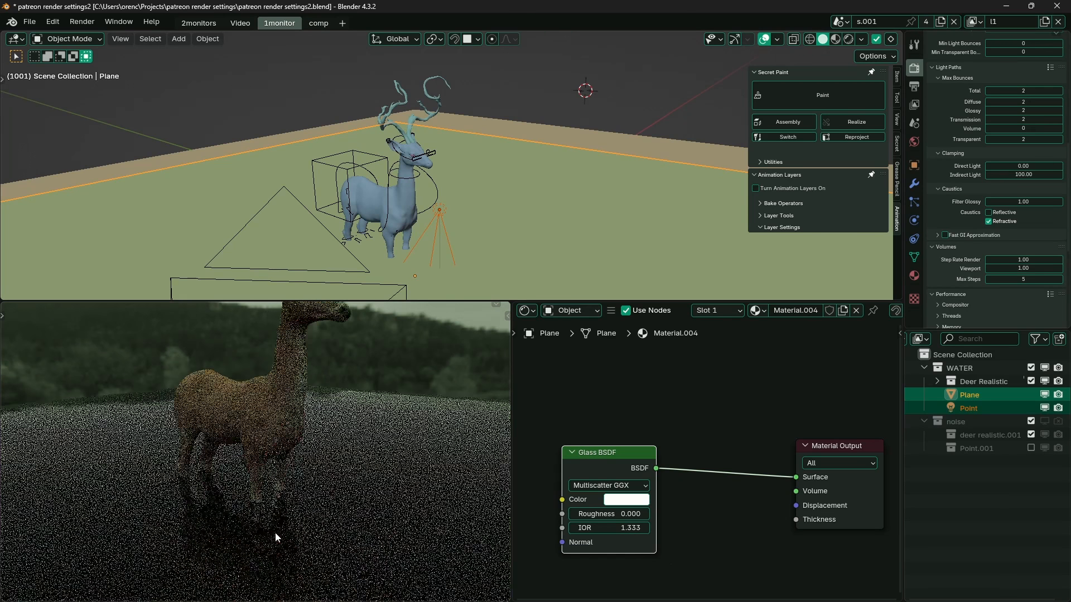
# Enable reflective caustics, switching them off and on to compare the red light on the deer.
pyautogui.click(1002, 215)
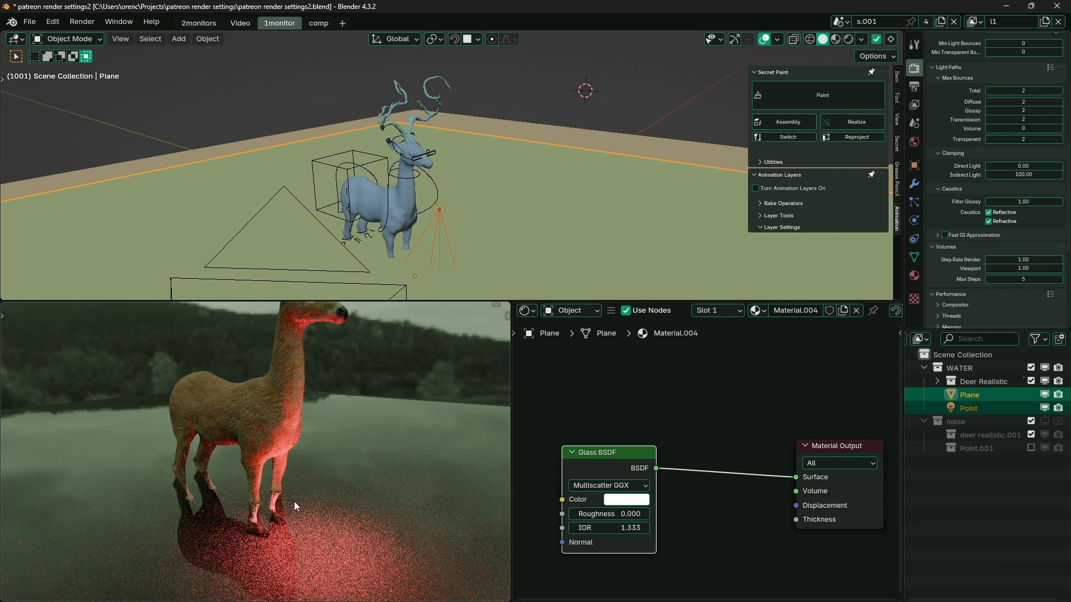
pyautogui.click(1010, 212)
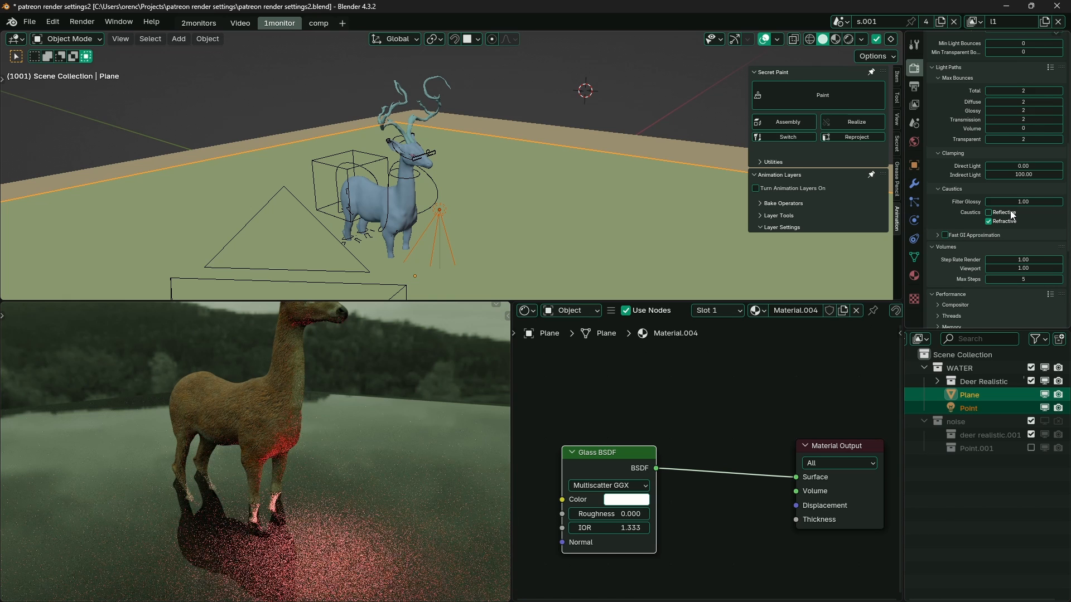
pyautogui.click(1010, 212)
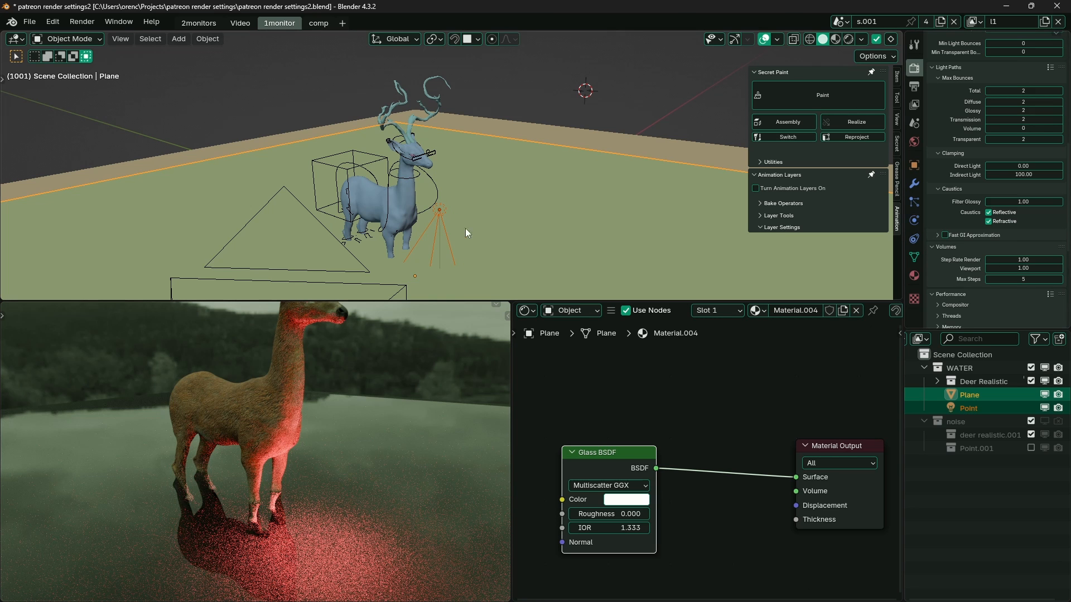
# Delete the red point light beside the deer and turn off reflective caustics.
pyautogui.click(439, 211)
pyautogui.press('g')
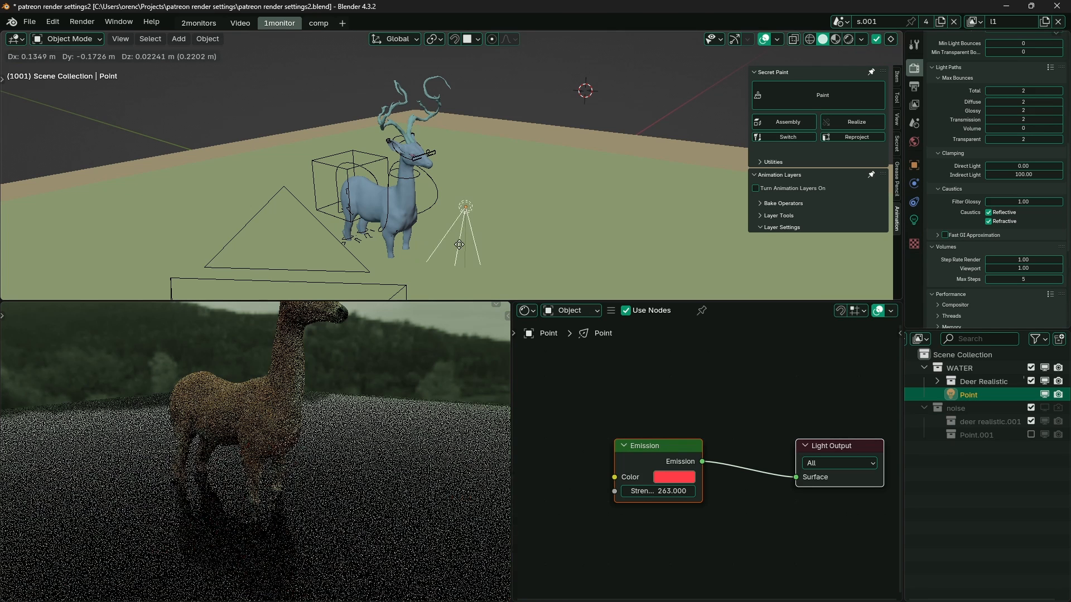
pyautogui.rightClick(439, 239)
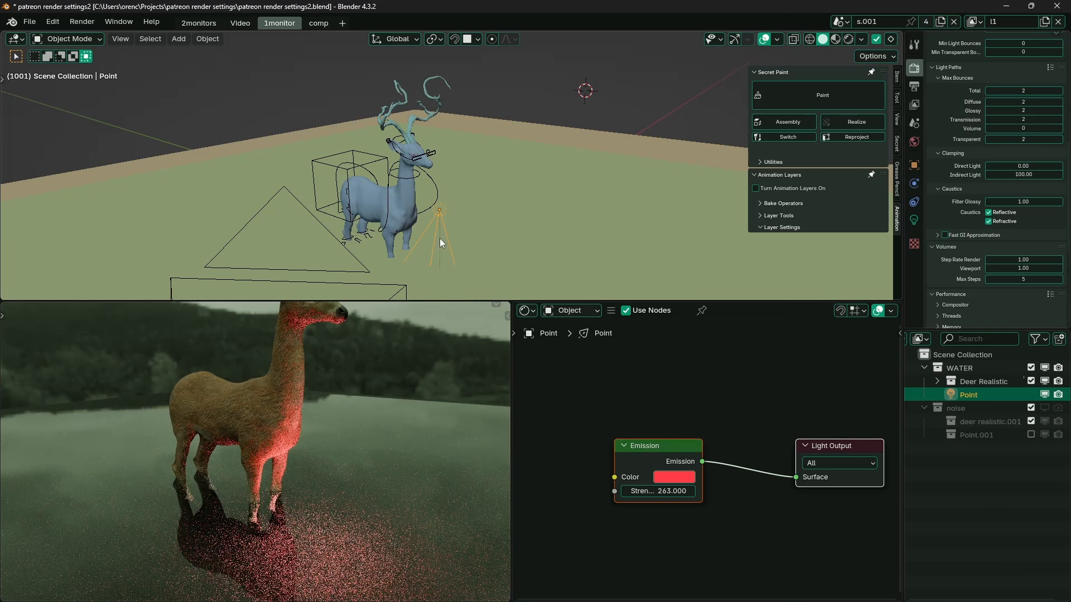
pyautogui.press('Delete')
pyautogui.scroll(-1, 390, 262)
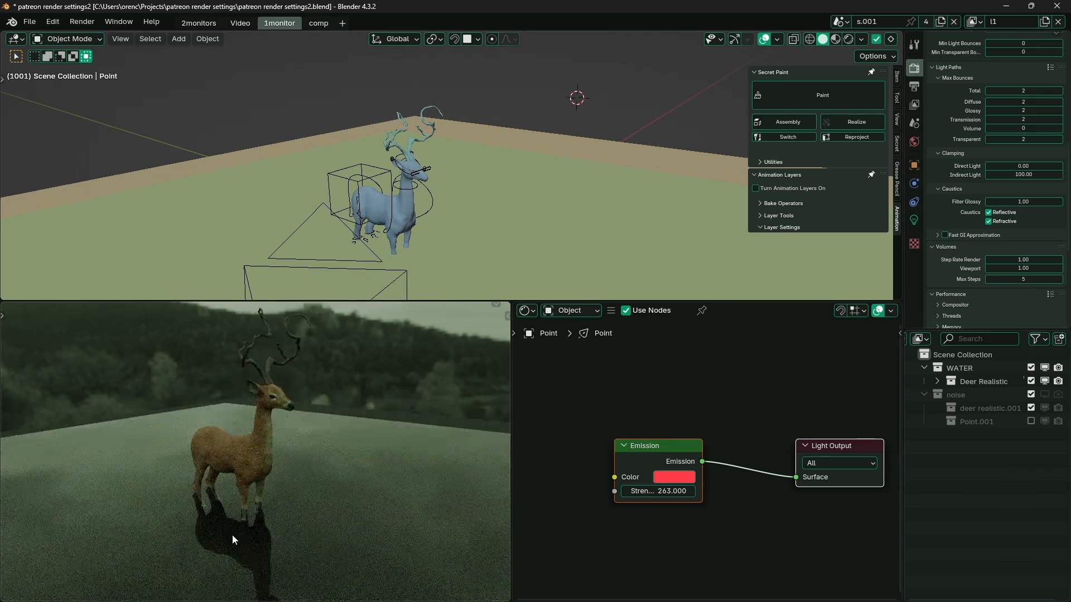
pyautogui.click(1007, 214)
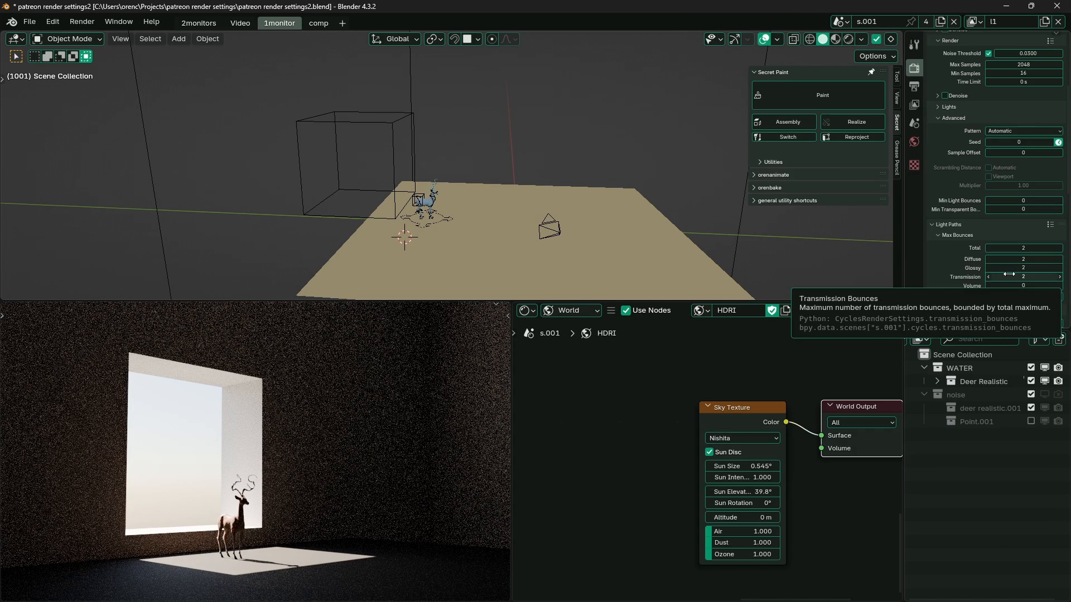
# Undo and redo the last change to compare the indirect lighting in the dark room around the deer.
pyautogui.hotkey('ctrl', 'z')
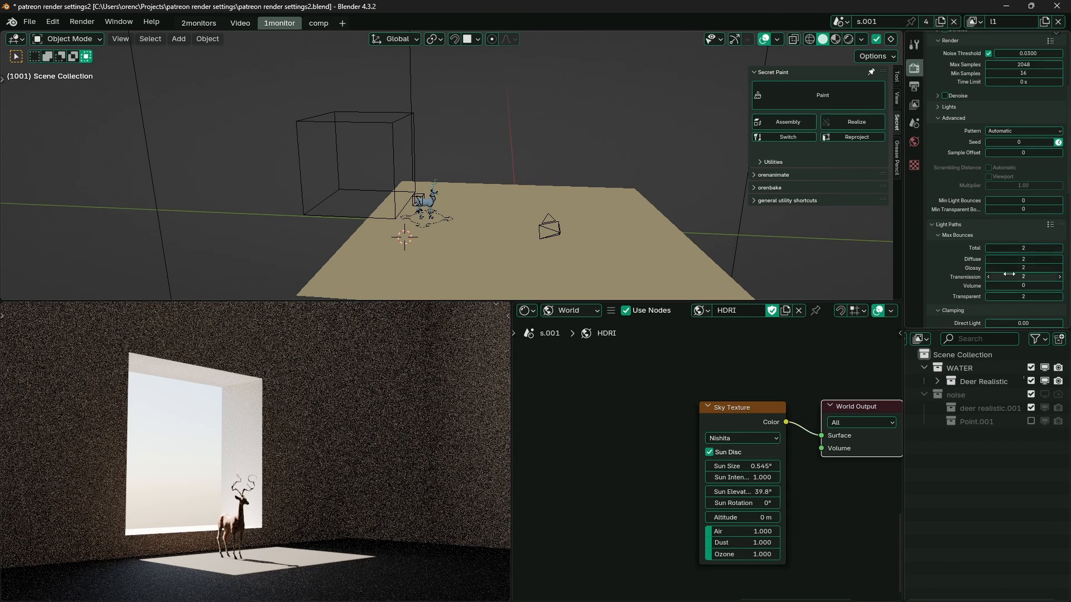
pyautogui.hotkey('ctrl', 'shift', 'z')
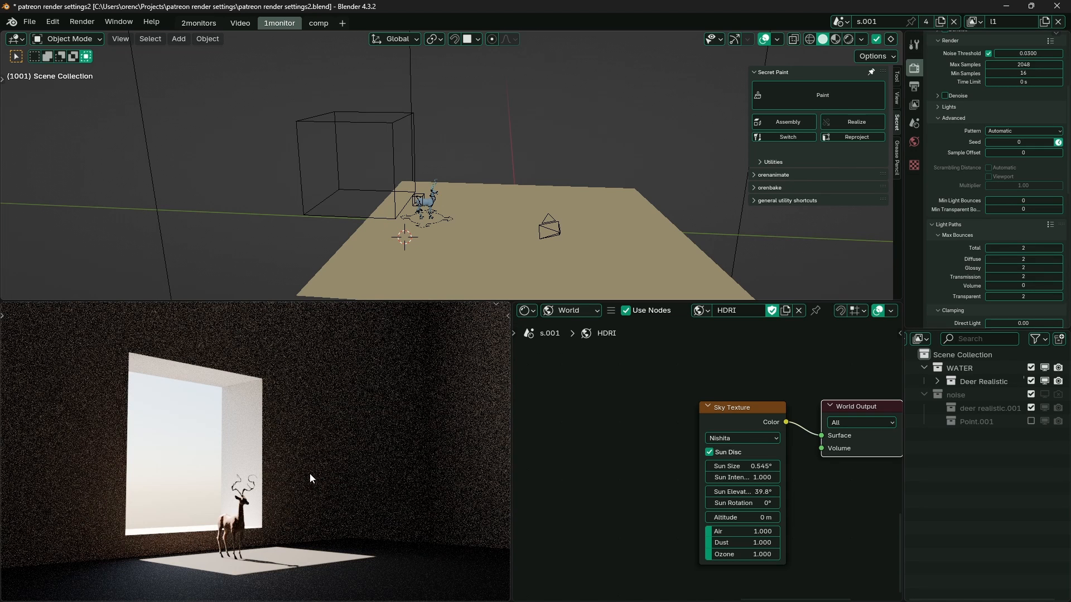
pyautogui.moveTo(254, 556); pyautogui.dragTo(290, 528, button='middle')
pyautogui.scroll(3, 251, 542)
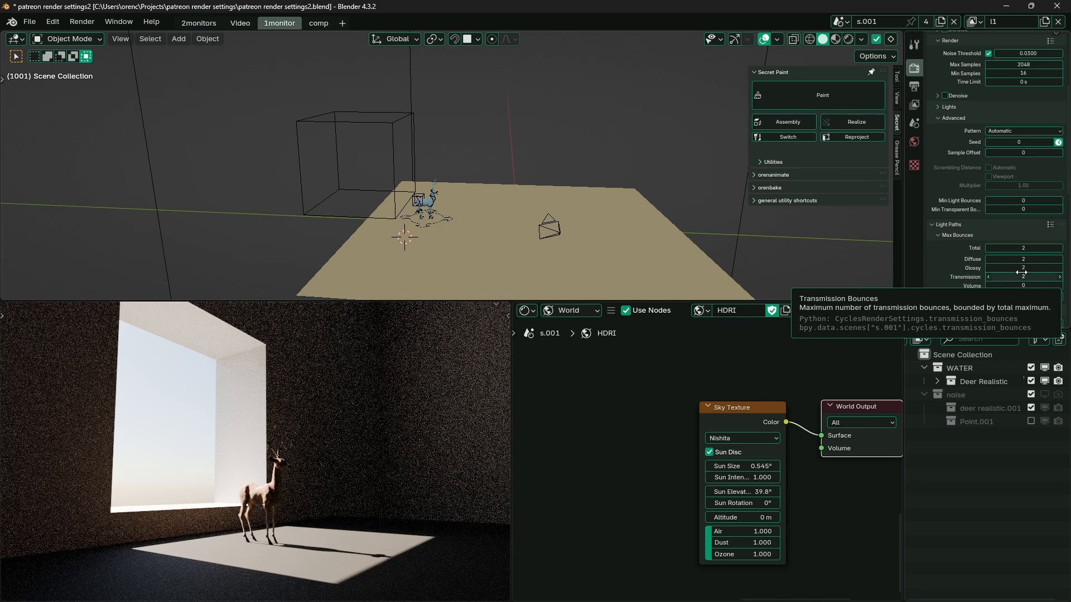
# Expand the Fast GI Approximation section of the light path settings.
pyautogui.scroll(-6, 1021, 268)
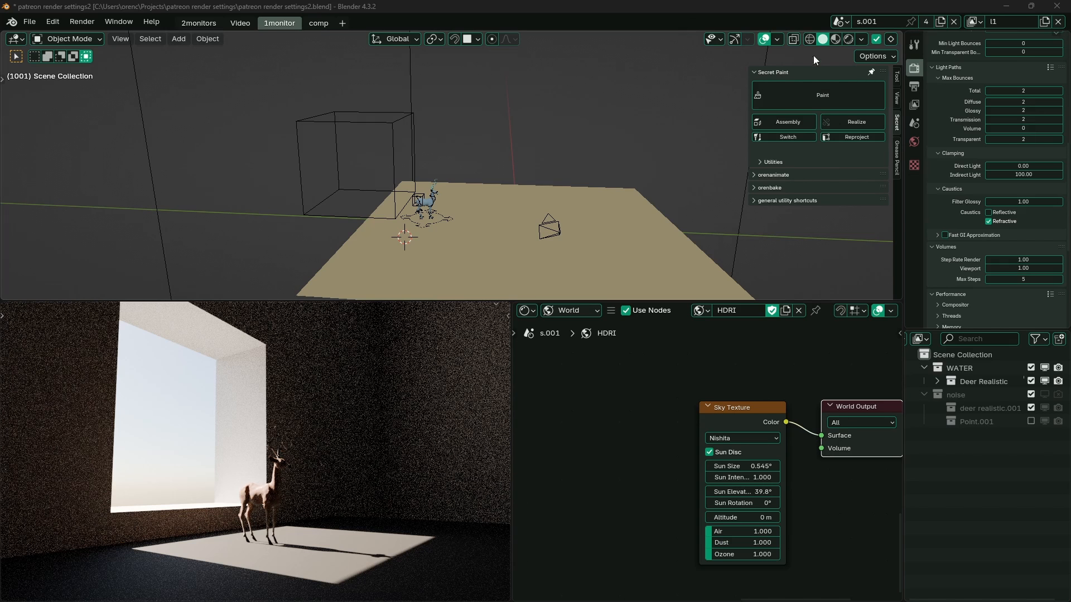
pyautogui.click(944, 235)
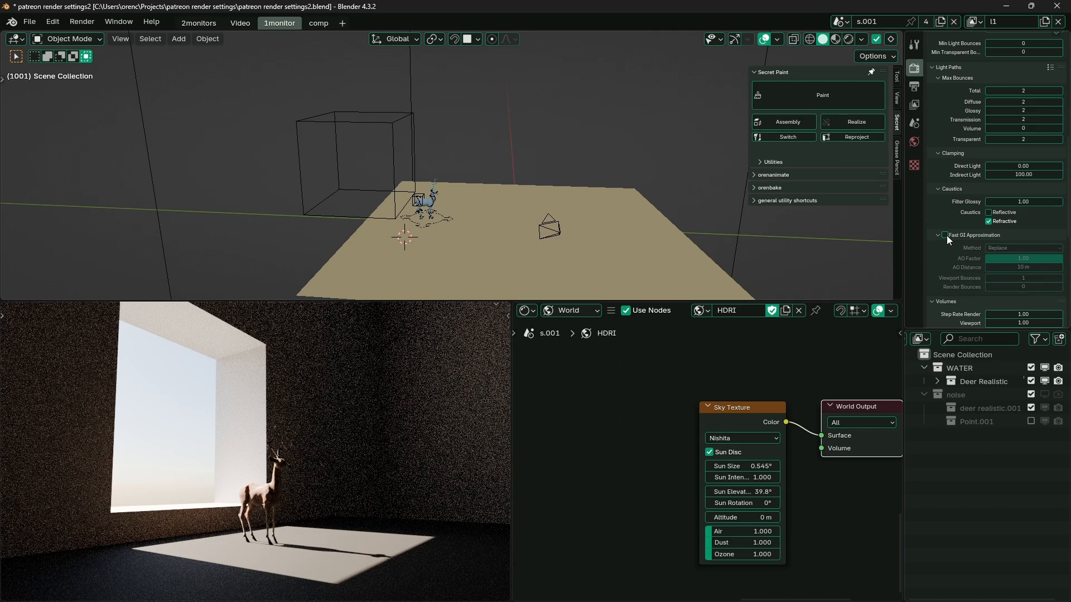
pyautogui.click(949, 236)
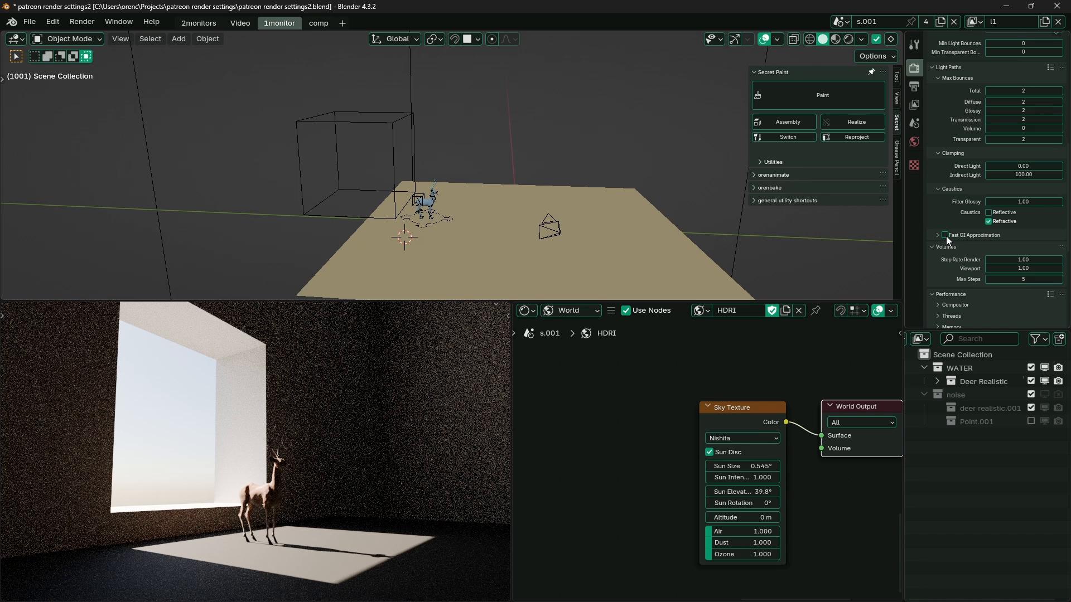
pyautogui.click(968, 236)
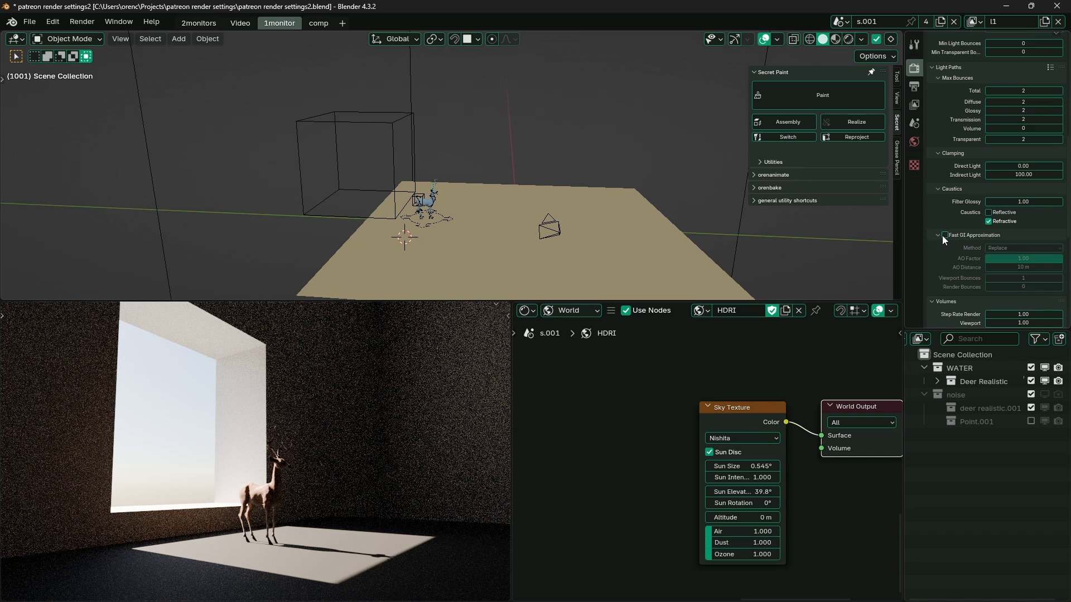
# Collapse the Fast GI Approximation section of the light path settings.
pyautogui.click(939, 236)
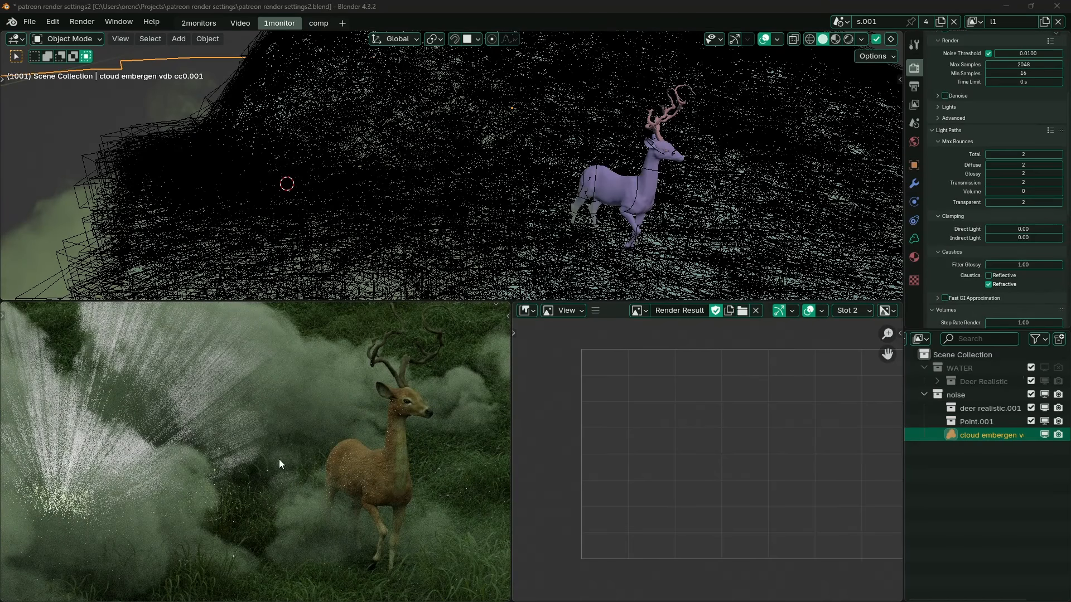
# Examine the noise in the lit smoke cloud and on the deer's fur without indirect light clamping, from near and far.
pyautogui.moveTo(279, 459); pyautogui.dragTo(323, 468, button='middle')
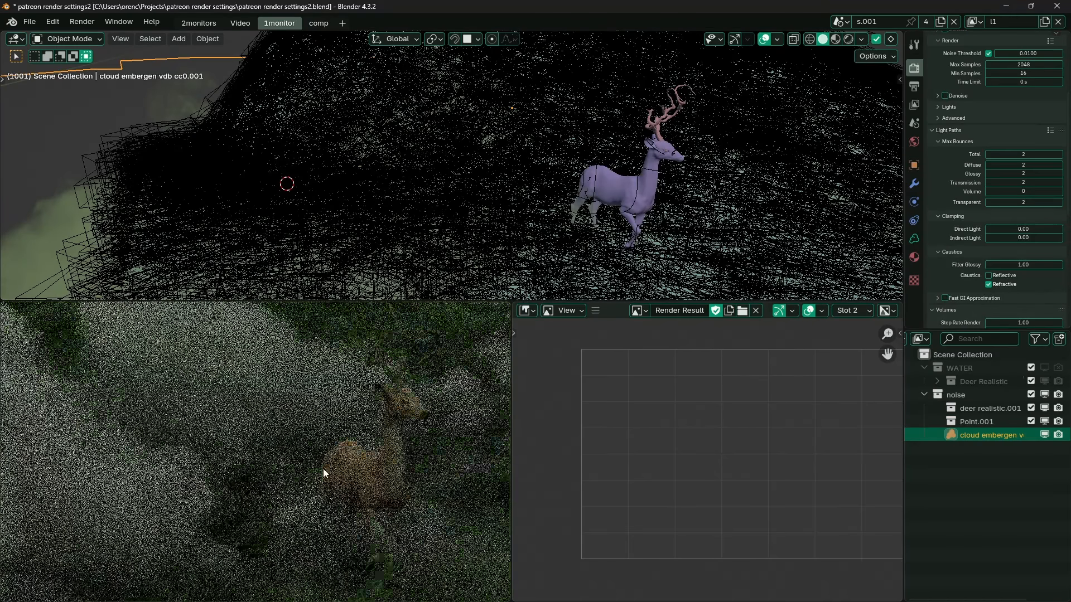
pyautogui.scroll(-5, 348, 504)
pyautogui.scroll(8, 256, 466)
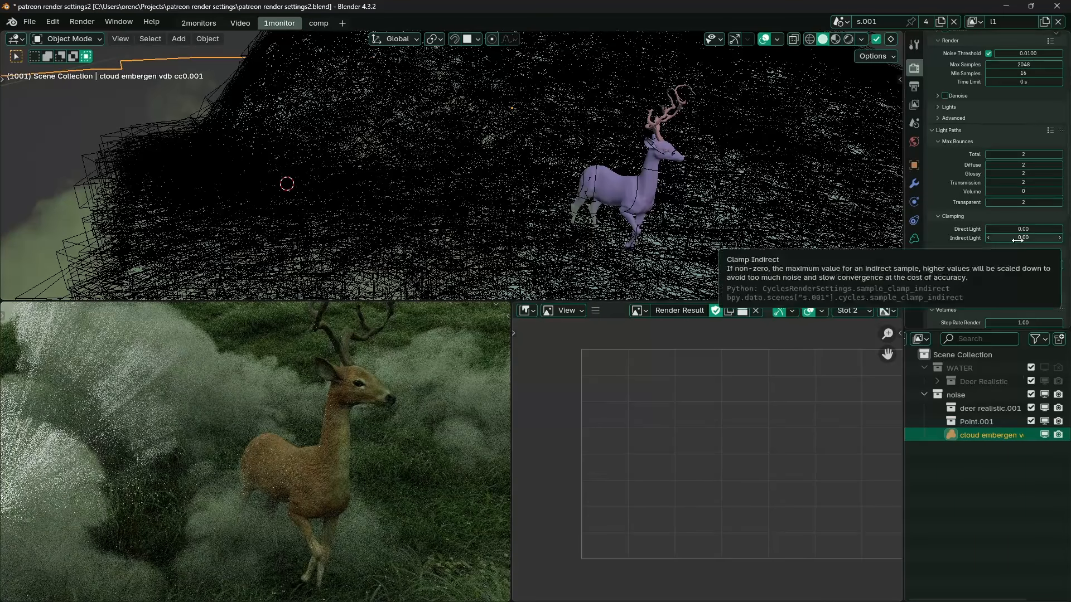
pyautogui.moveTo(1017, 238)
pyautogui.mouseDown()
pyautogui.moveTo(1042, 238)
pyautogui.moveTo(1004, 239)
pyautogui.mouseUp()
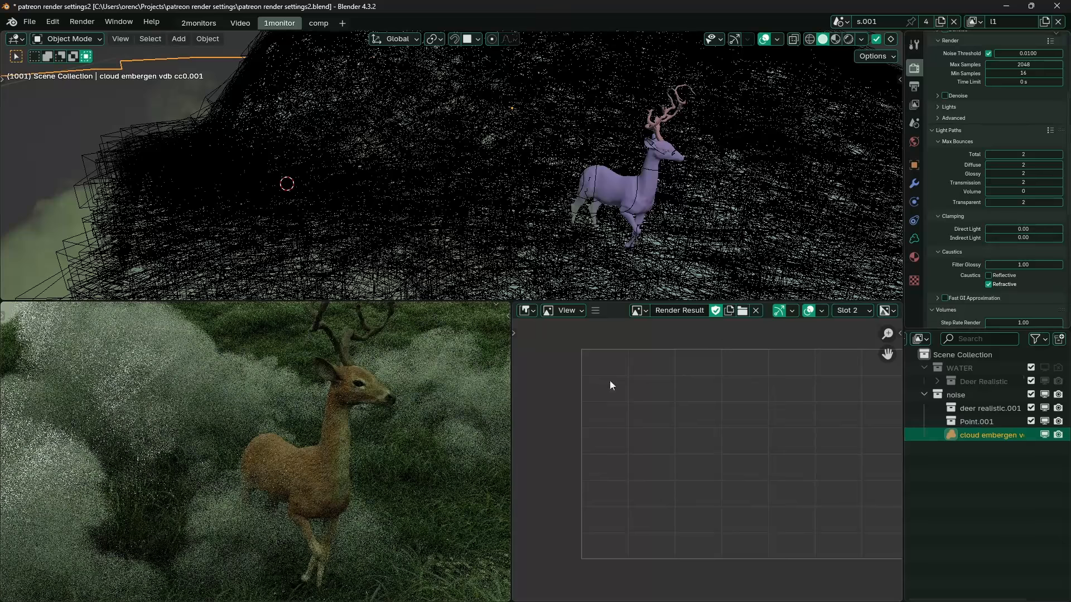
pyautogui.scroll(-5, 266, 520)
pyautogui.moveTo(267, 520); pyautogui.dragTo(308, 517, button='middle')
pyautogui.scroll(2, 232, 506)
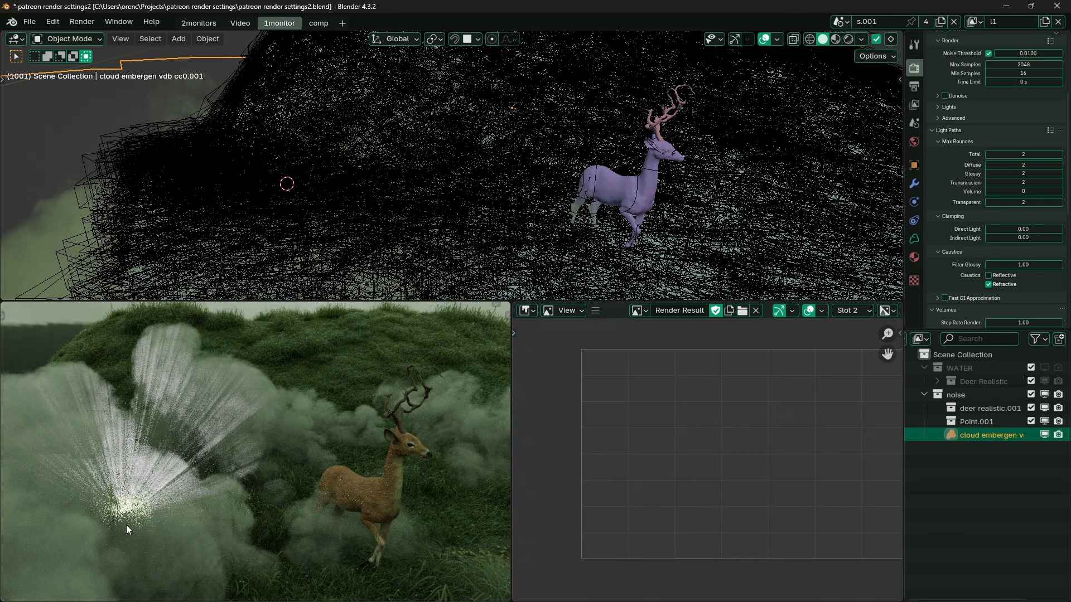
pyautogui.scroll(5, 363, 513)
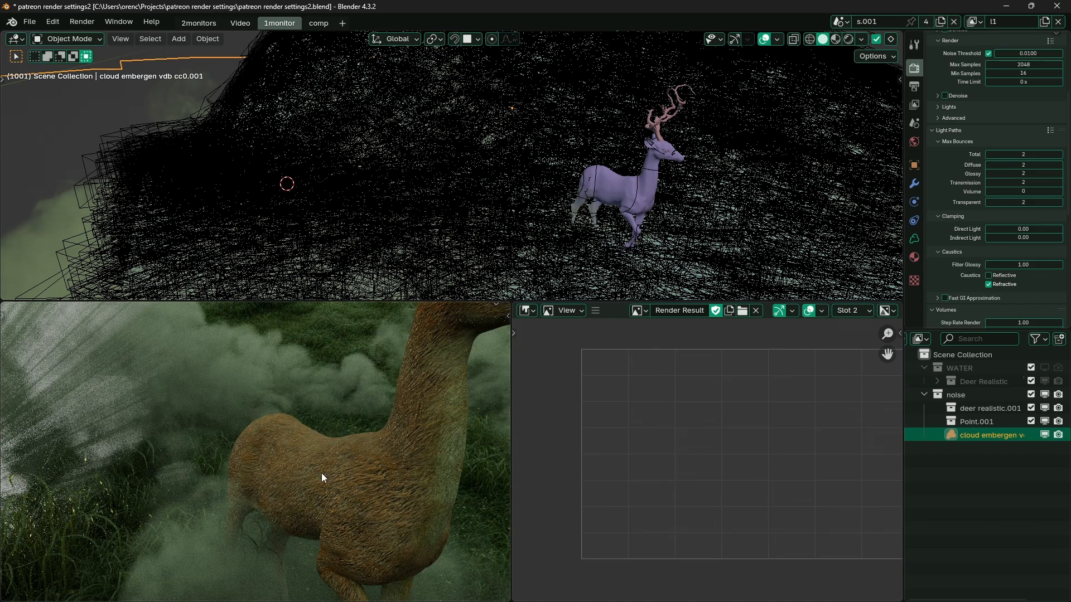
pyautogui.scroll(-4, 322, 474)
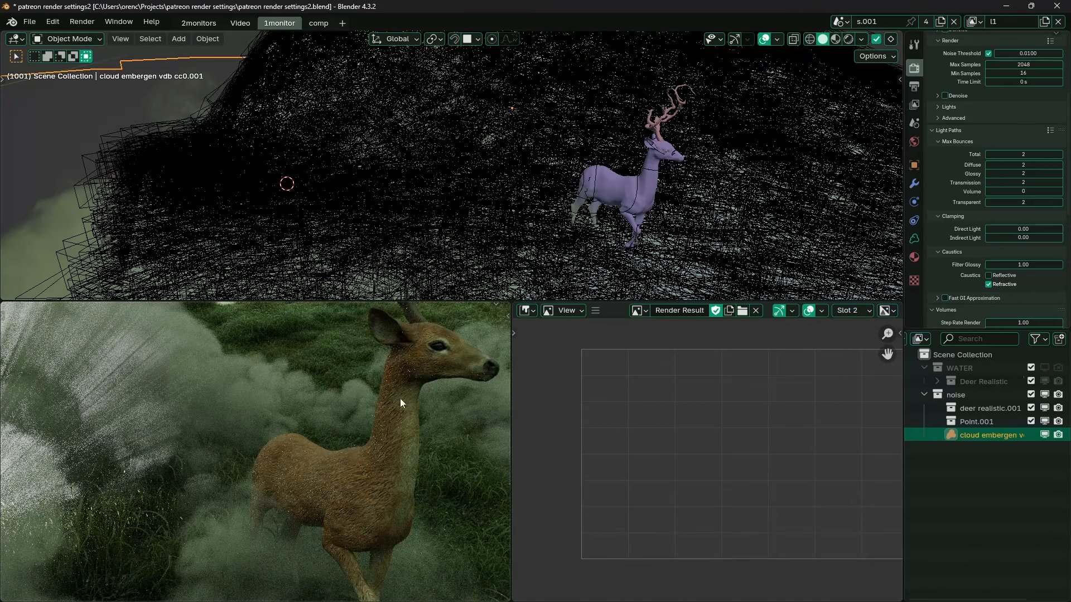
pyautogui.scroll(4, 381, 441)
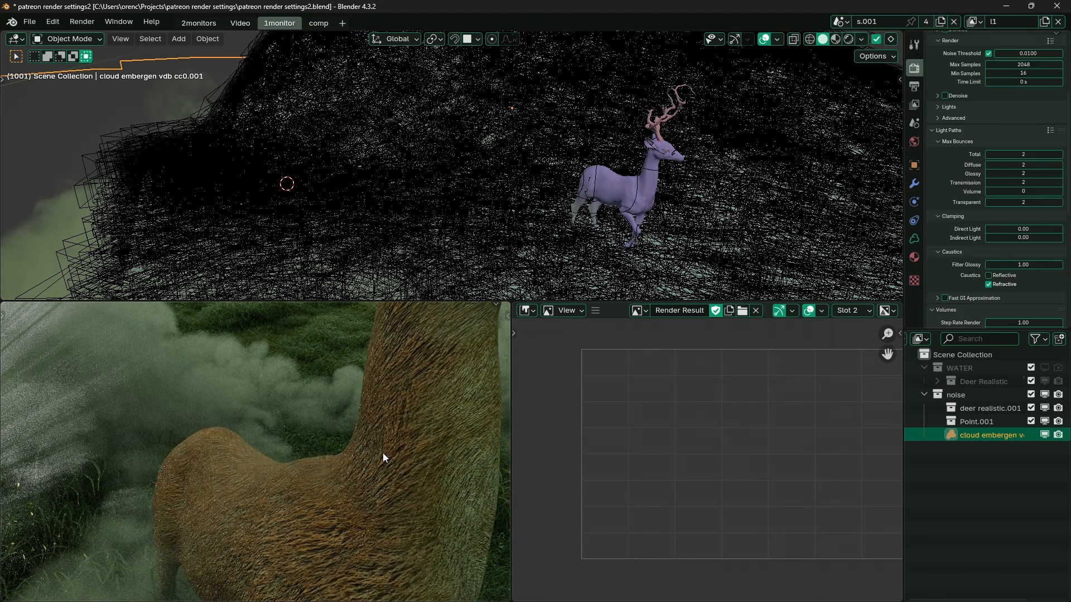
pyautogui.scroll(-1, 382, 453)
pyautogui.scroll(-3, 382, 480)
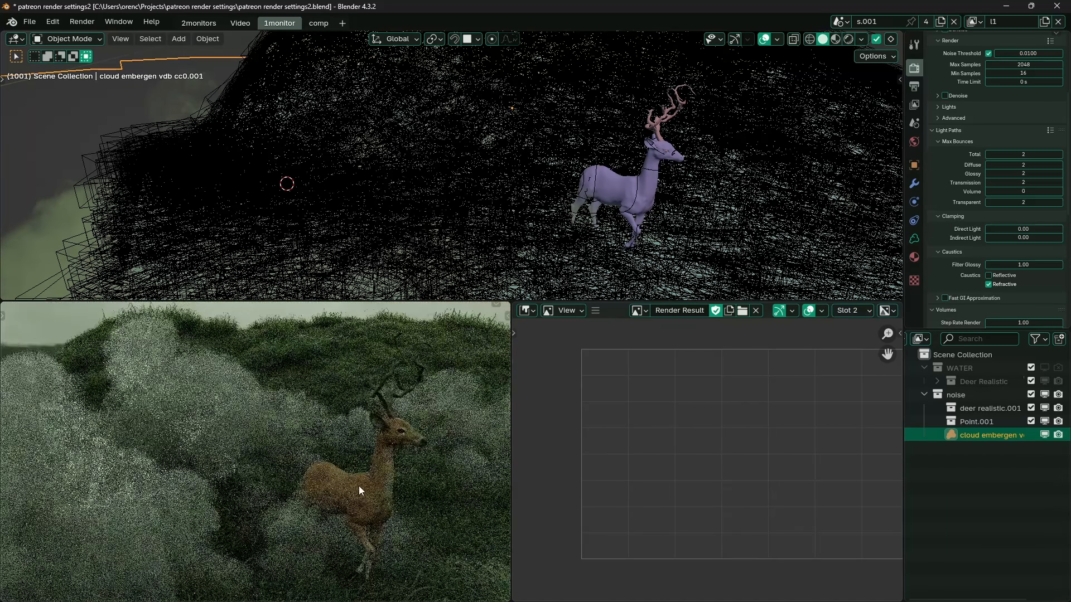
# Try indirect light clamp values of 7.56 and 1 on the smoke scene.
pyautogui.moveTo(1023, 237); pyautogui.dragTo(992, 237)
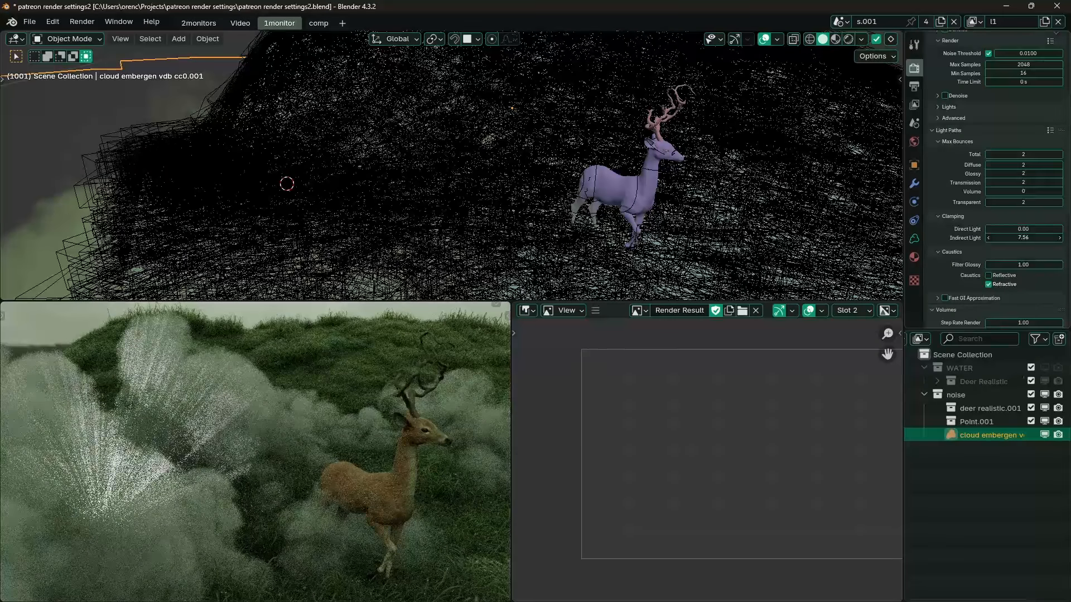
pyautogui.click(1020, 238)
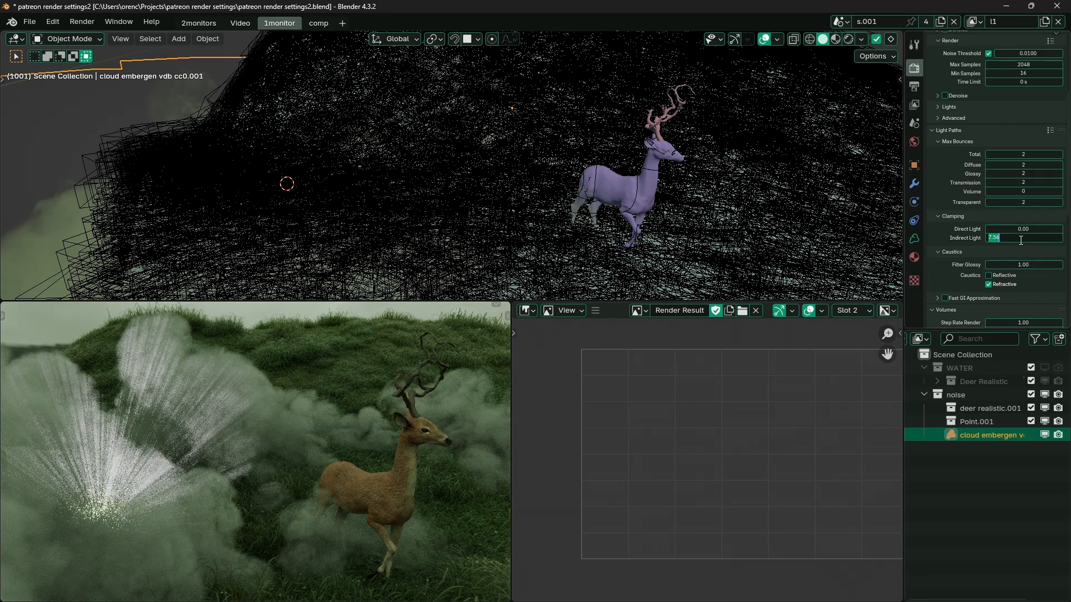
pyautogui.write('1')
pyautogui.press('Return')
# Set the indirect light clamp to 0.01 and check the light rays and the deer's fur up close.
pyautogui.click(1030, 238)
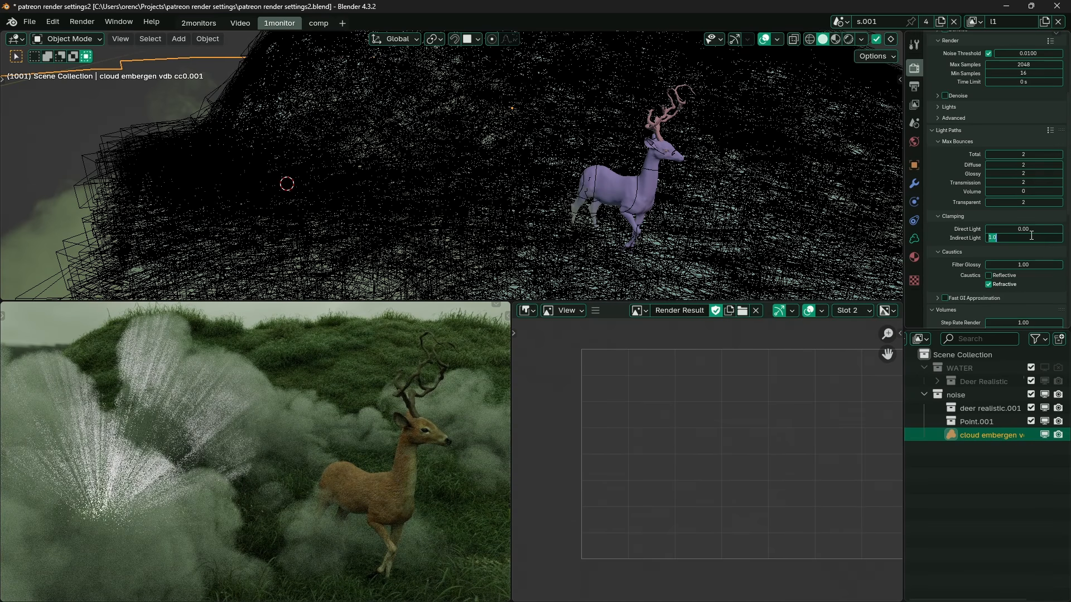
pyautogui.write('0')
pyautogui.press('Return')
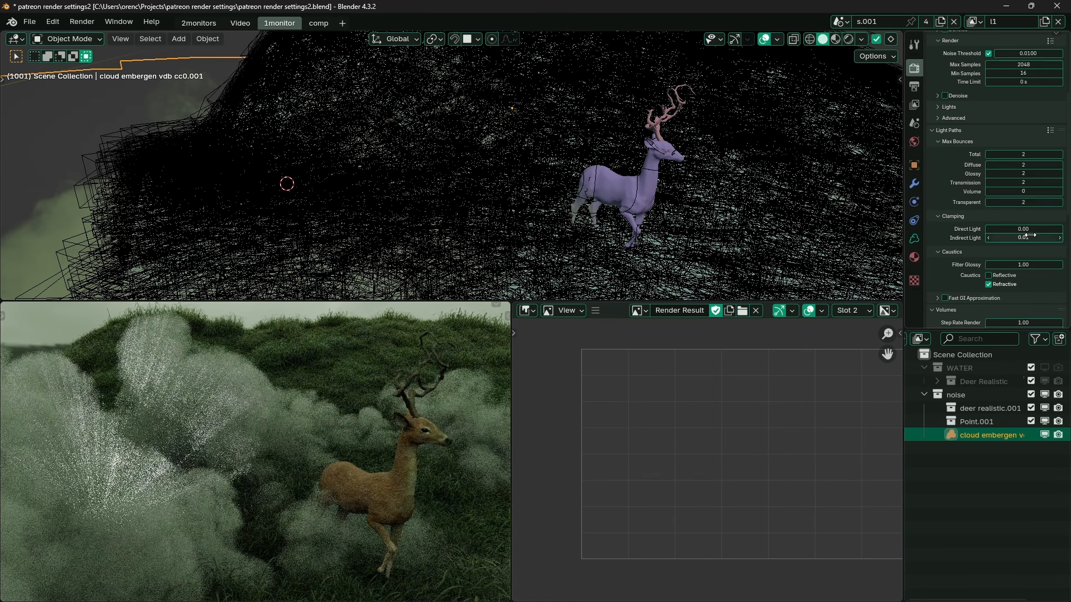
pyautogui.scroll(5, 376, 487)
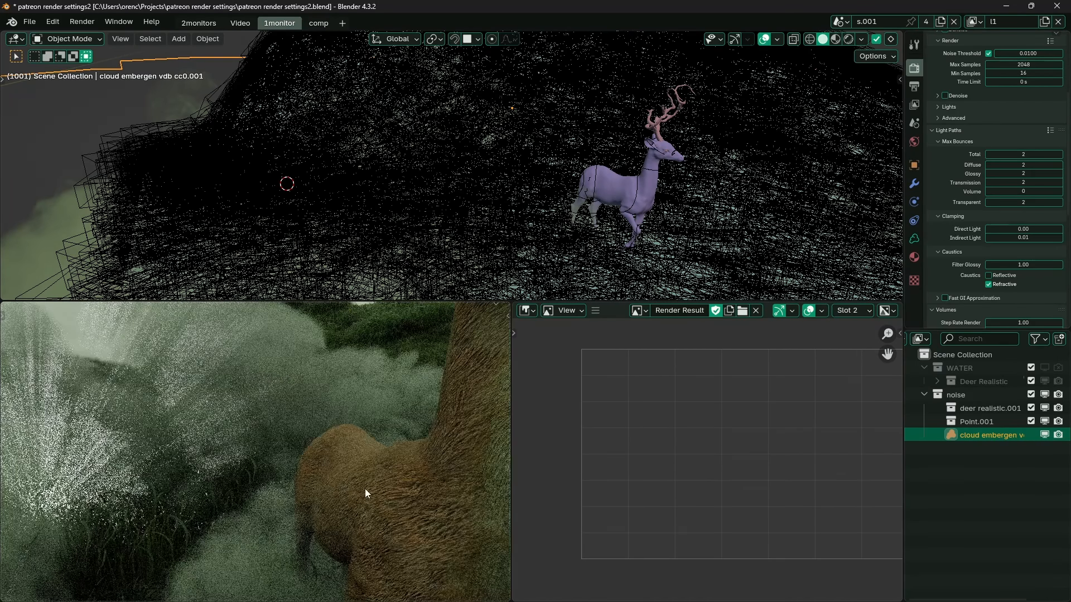
pyautogui.scroll(-5, 393, 490)
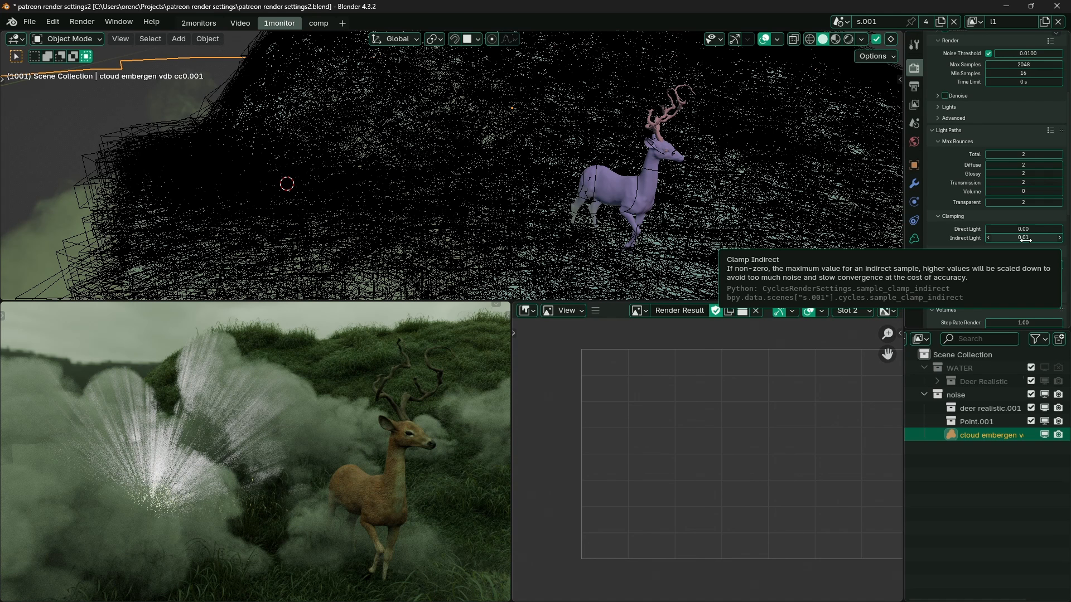
# Set the indirect light clamp to 0 and inspect the glowing smoke beside the deer.
pyautogui.click(1025, 239)
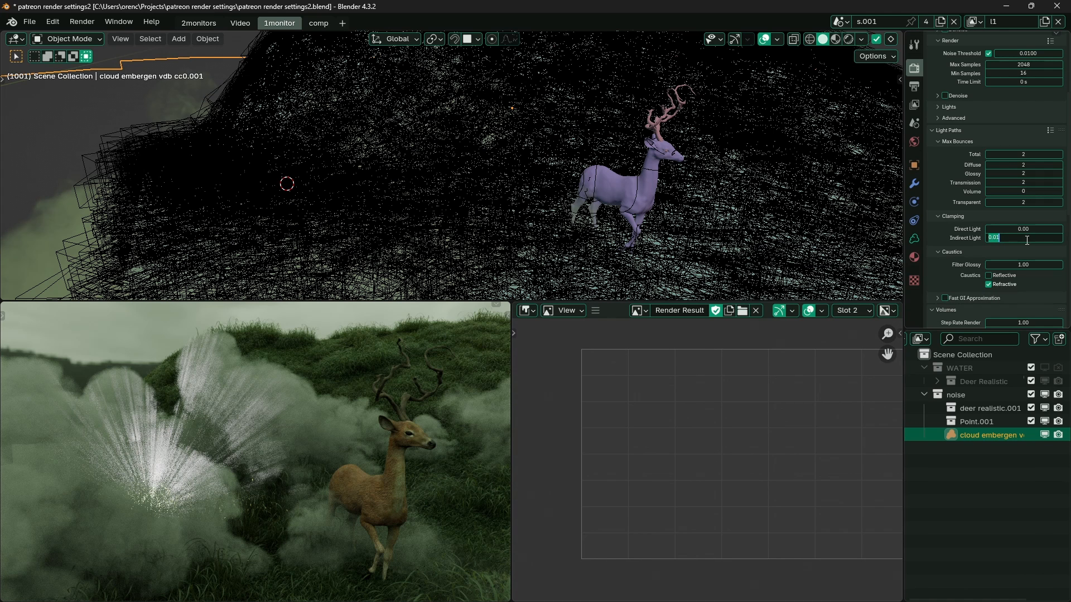
pyautogui.write('0')
pyautogui.press('Return')
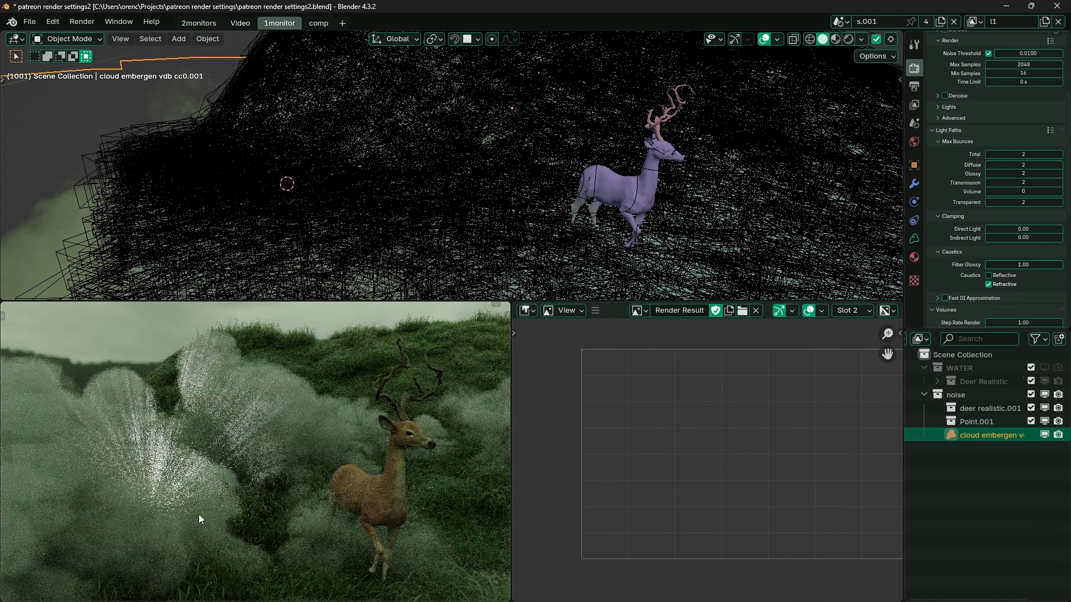
pyautogui.scroll(2, 350, 492)
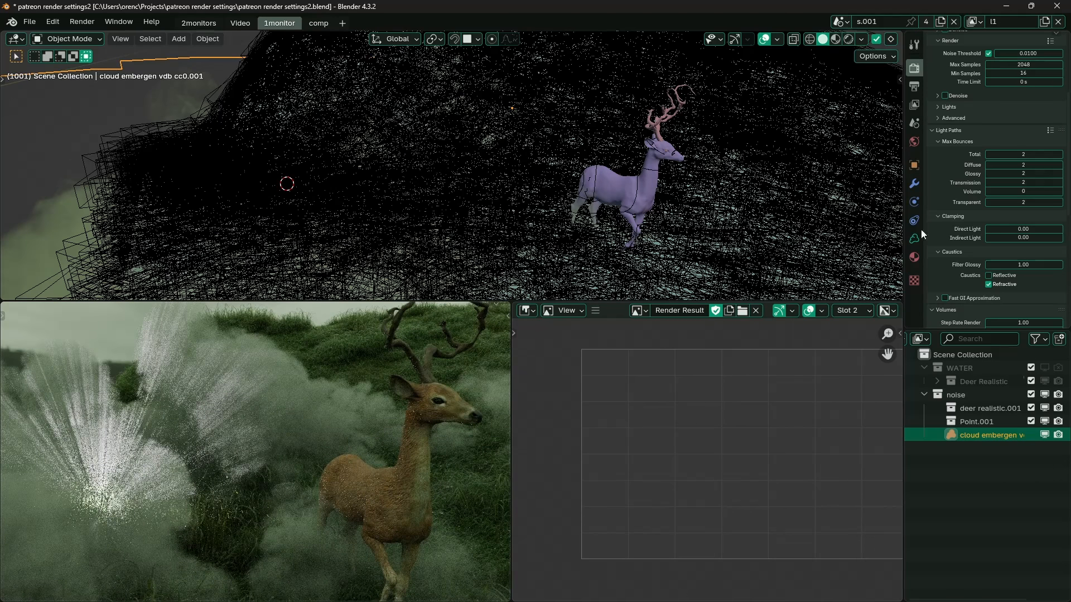
# Set the indirect light clamp to 1 and return to the sampling settings.
pyautogui.click(1020, 238)
pyautogui.write('1')
pyautogui.press('Return')
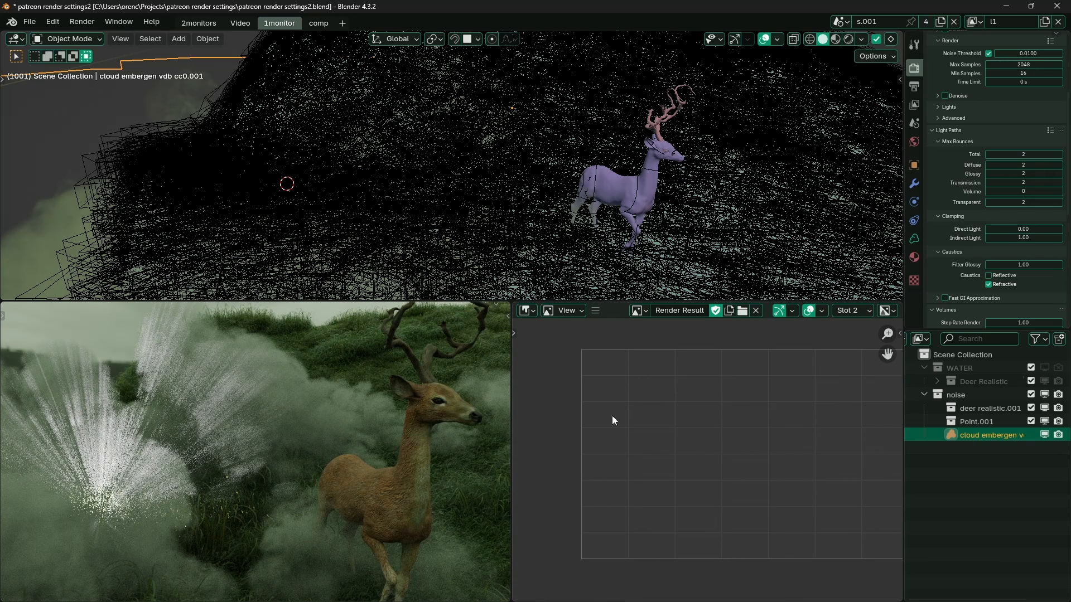
pyautogui.scroll(5, 976, 180)
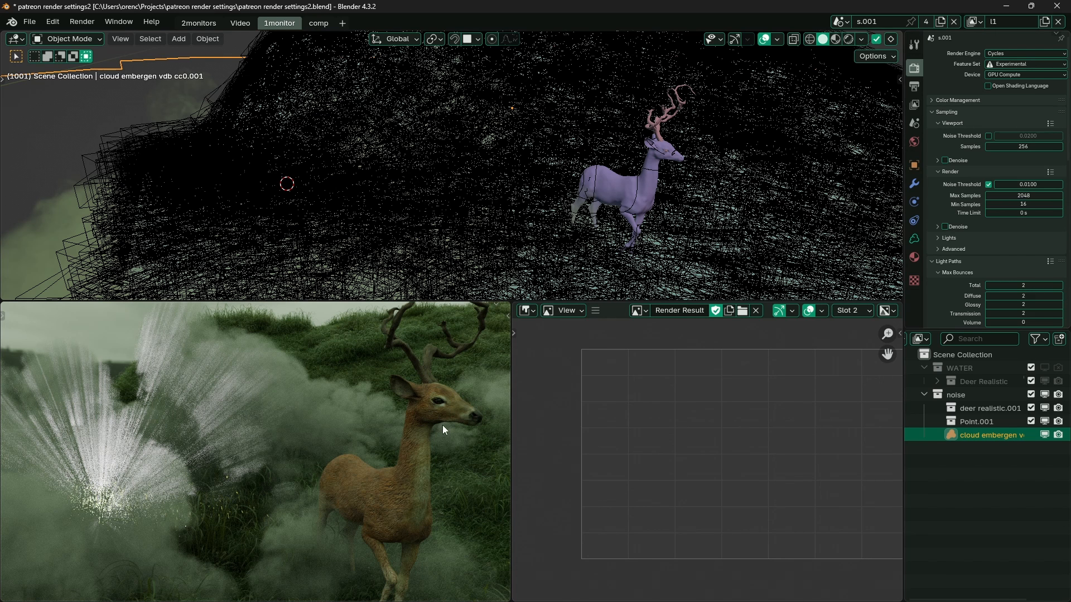
# Bring the image viewer with the "secret feast" render onto this screen and maximize it.
pyautogui.press('super+Tab')
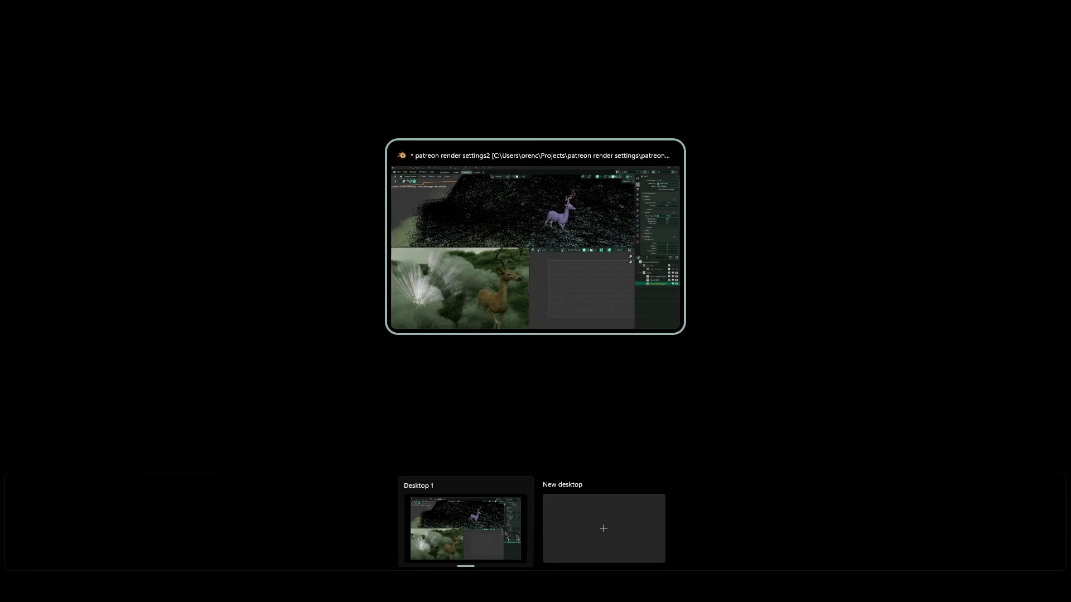
pyautogui.press('Escape')
pyautogui.moveTo(1070, 110); pyautogui.dragTo(567, 110)
pyautogui.doubleClick(567, 109)
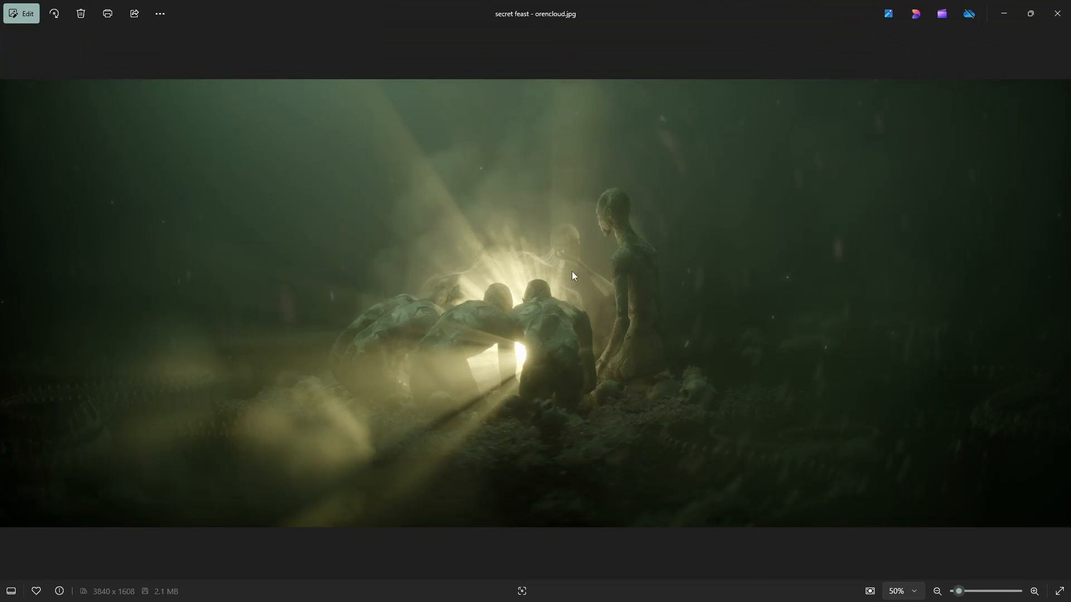
# Examine the light rays, the floating skull and the crouching figures in the "secret feast" image up close.
pyautogui.scroll(3, 572, 273)
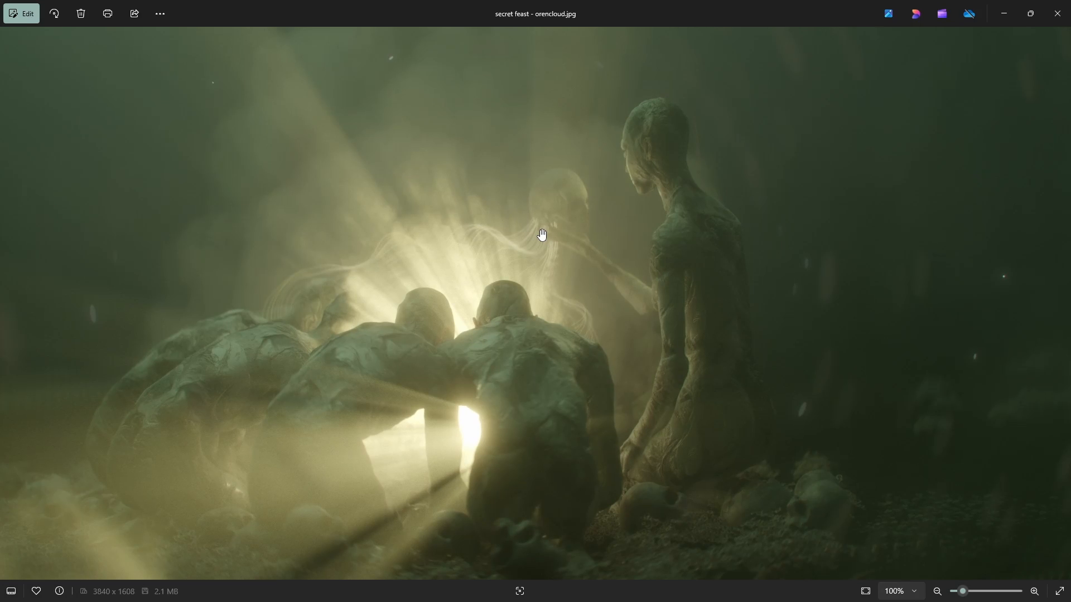
pyautogui.scroll(3, 577, 187)
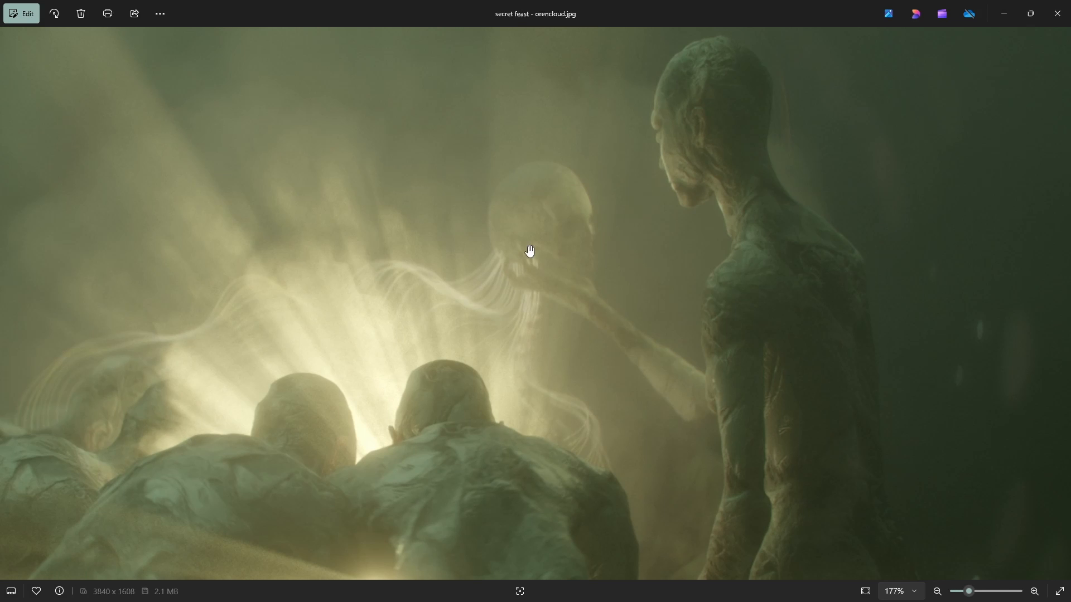
pyautogui.moveTo(547, 171); pyautogui.dragTo(534, 386)
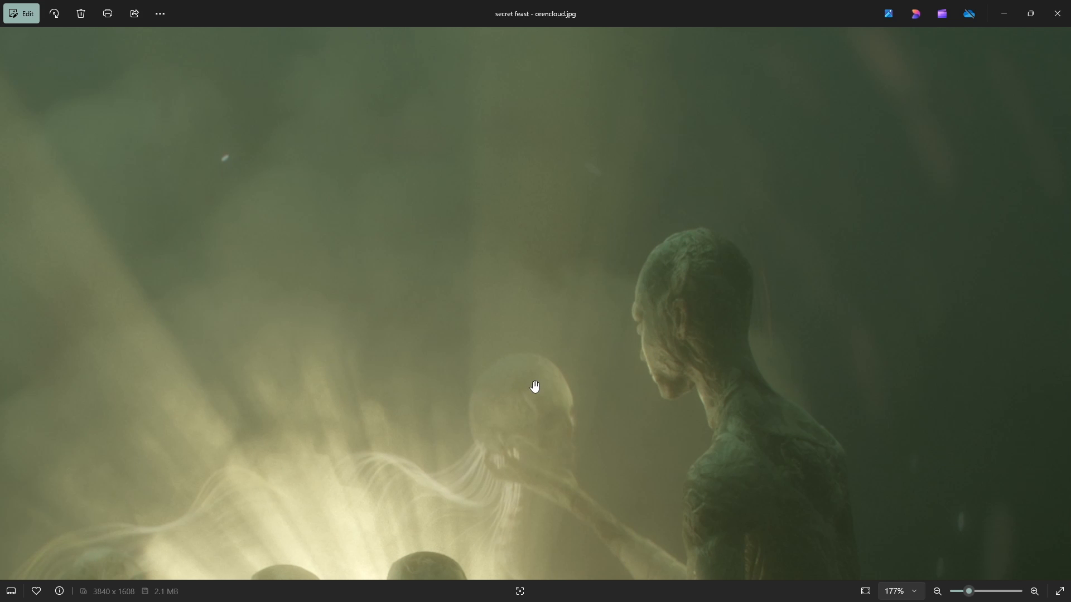
pyautogui.moveTo(459, 476); pyautogui.dragTo(587, 154)
pyautogui.scroll(-5, 537, 290)
pyautogui.moveTo(436, 439); pyautogui.dragTo(639, 280)
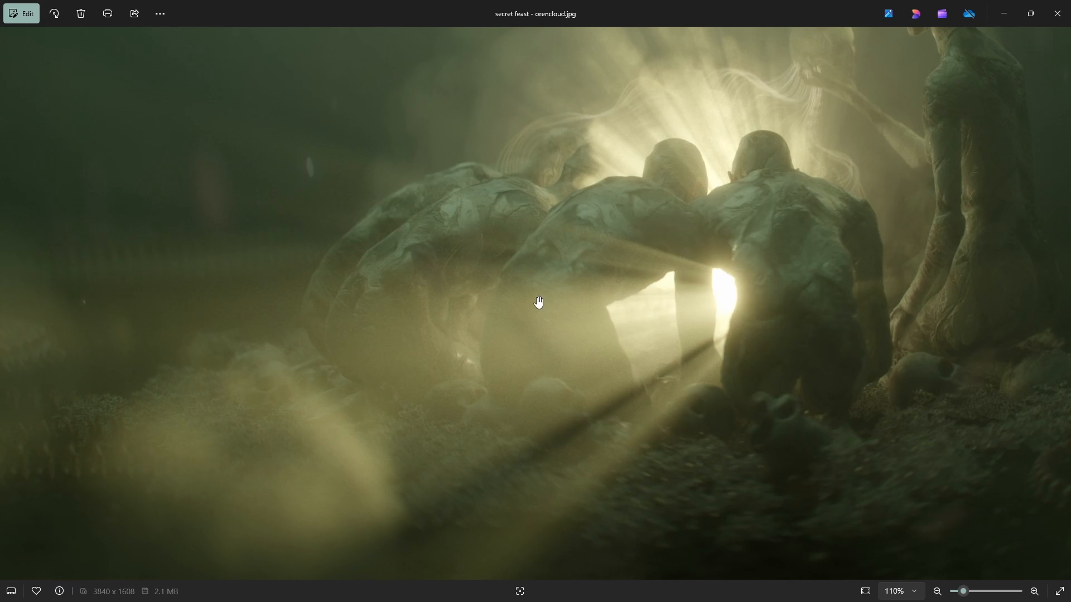
pyautogui.moveTo(680, 100); pyautogui.dragTo(519, 300)
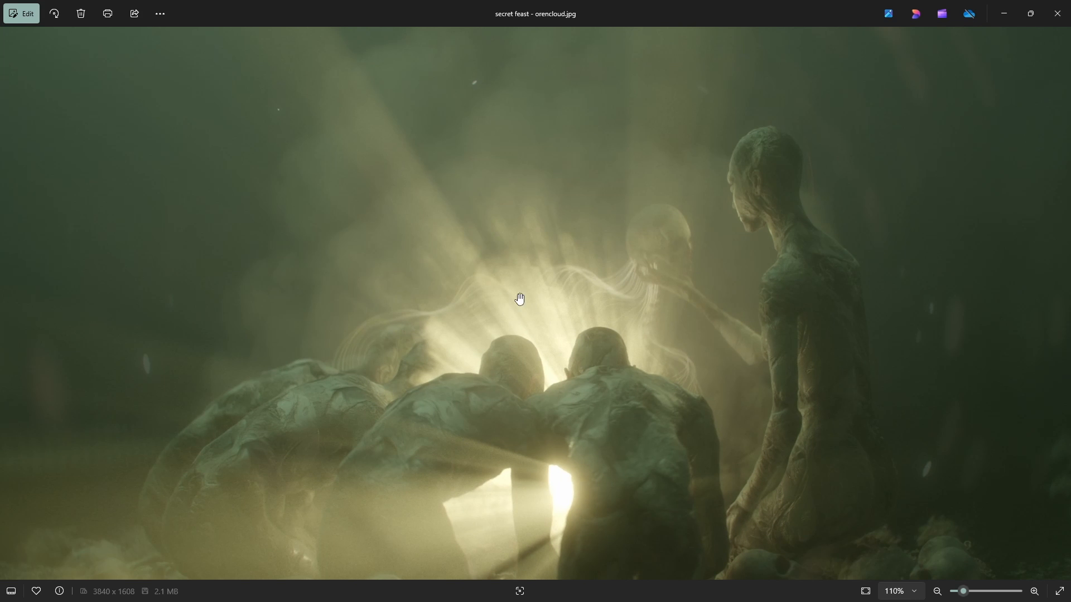
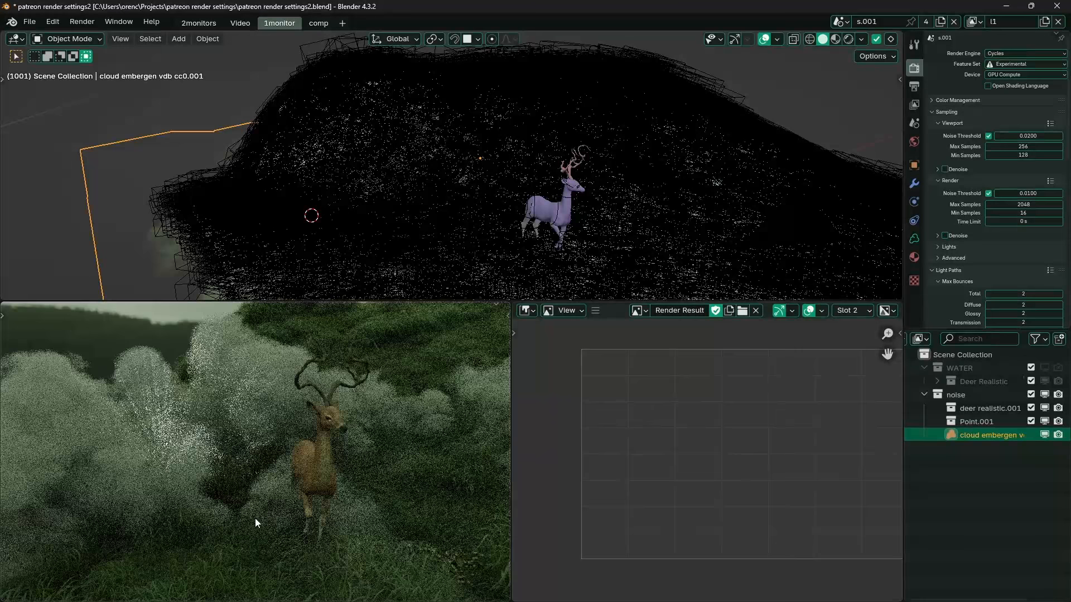
# Turn off the viewport noise threshold for the smoke and deer scene.
pyautogui.click(988, 136)
pyautogui.moveTo(306, 497); pyautogui.dragTo(252, 527, button='middle')
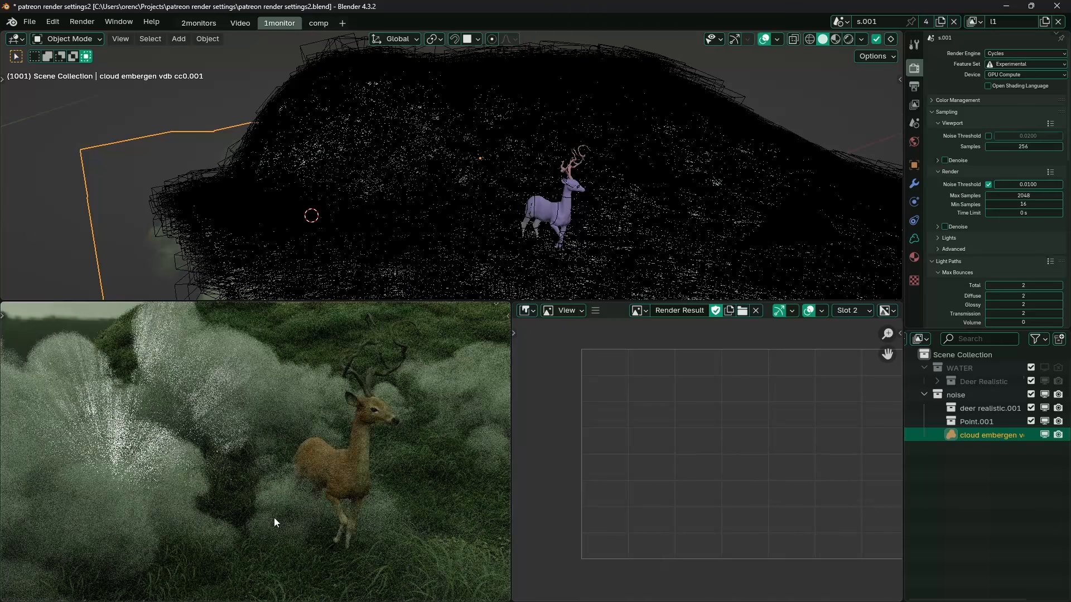
# Enable viewport denoising and examine the light rays in the smoke from several angles.
pyautogui.click(948, 159)
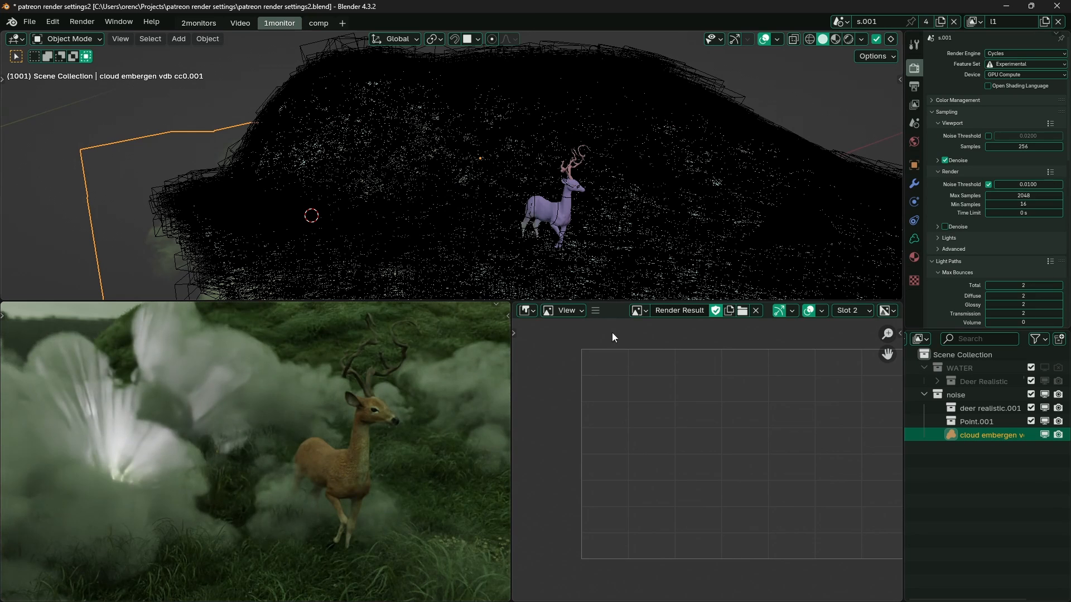
pyautogui.moveTo(263, 520); pyautogui.dragTo(302, 510, button='middle')
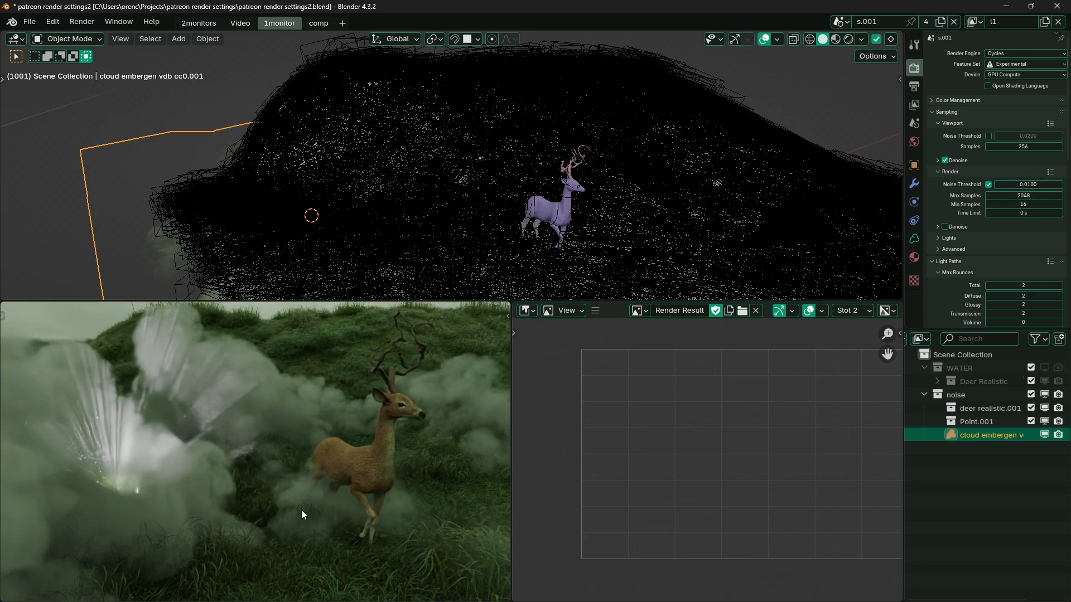
pyautogui.scroll(2, 168, 497)
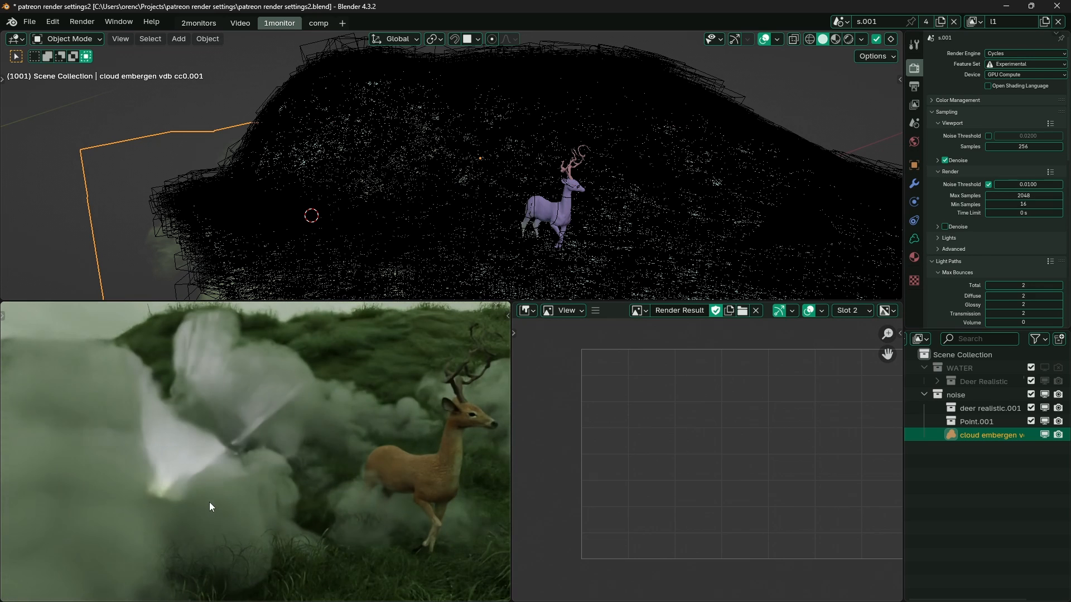
pyautogui.moveTo(209, 507); pyautogui.dragTo(232, 464, button='middle')
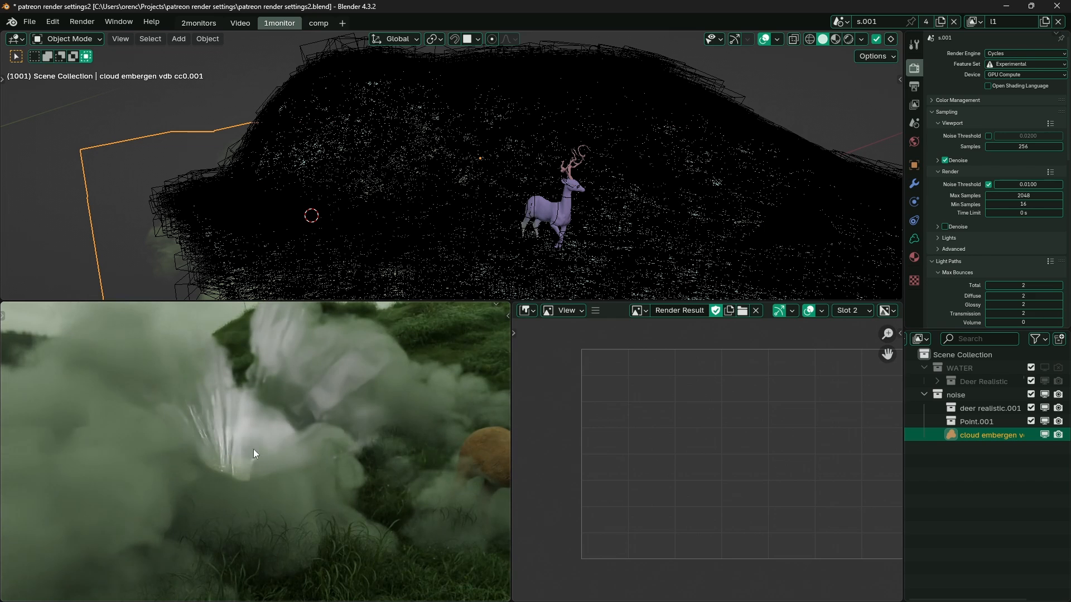
pyautogui.moveTo(248, 470)
pyautogui.mouseDown(button='middle')
pyautogui.moveTo(236, 467)
pyautogui.moveTo(275, 491)
pyautogui.moveTo(262, 501)
pyautogui.mouseUp(button='middle')
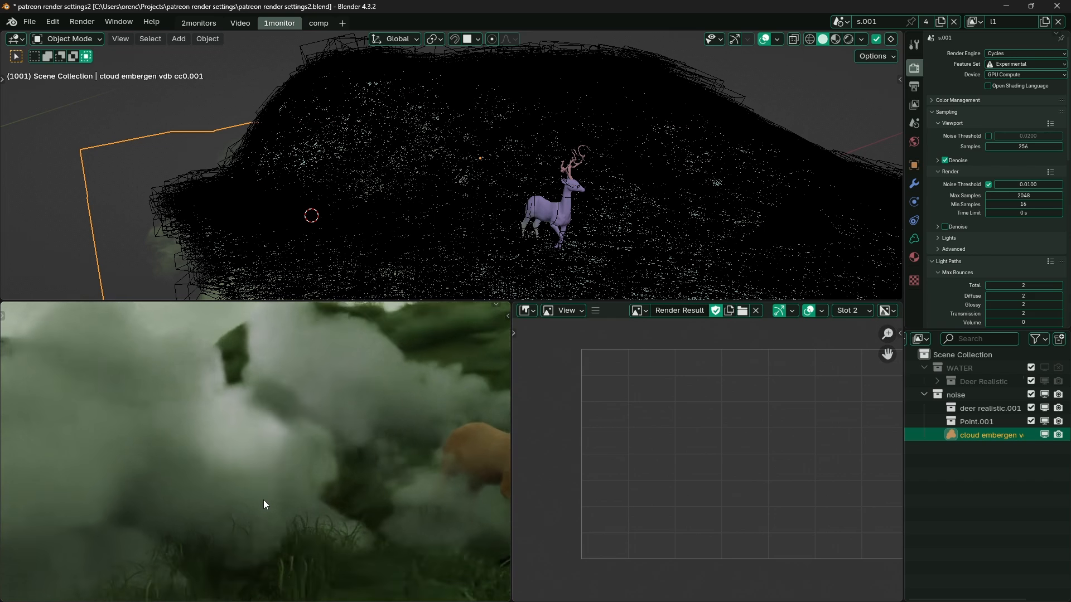
pyautogui.scroll(-1, 257, 498)
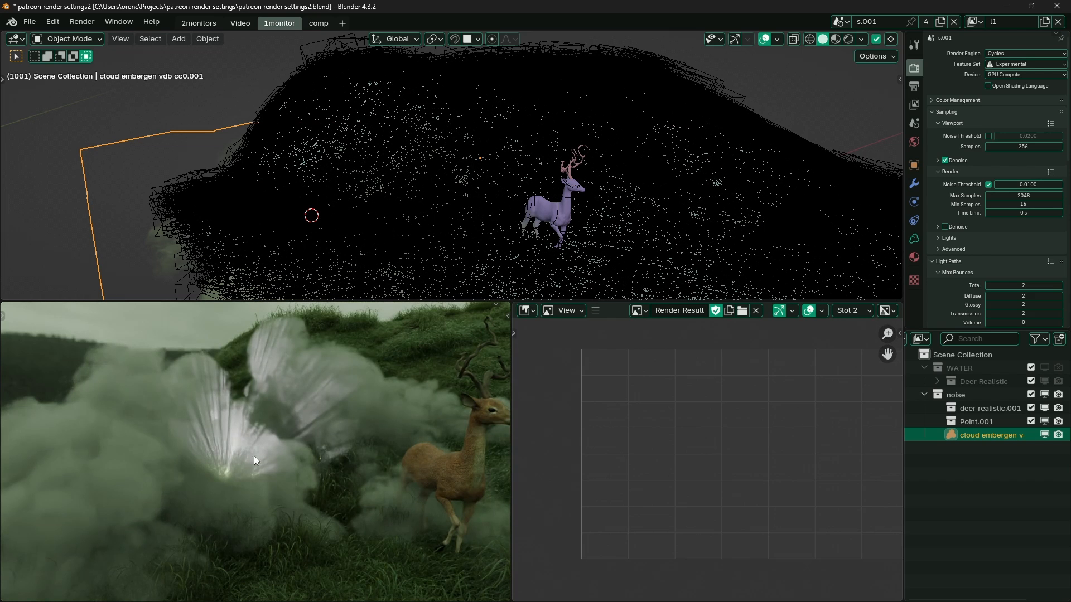
# Turn off viewport denoising for the smoke and deer scene.
pyautogui.moveTo(254, 456); pyautogui.dragTo(252, 485, button='middle')
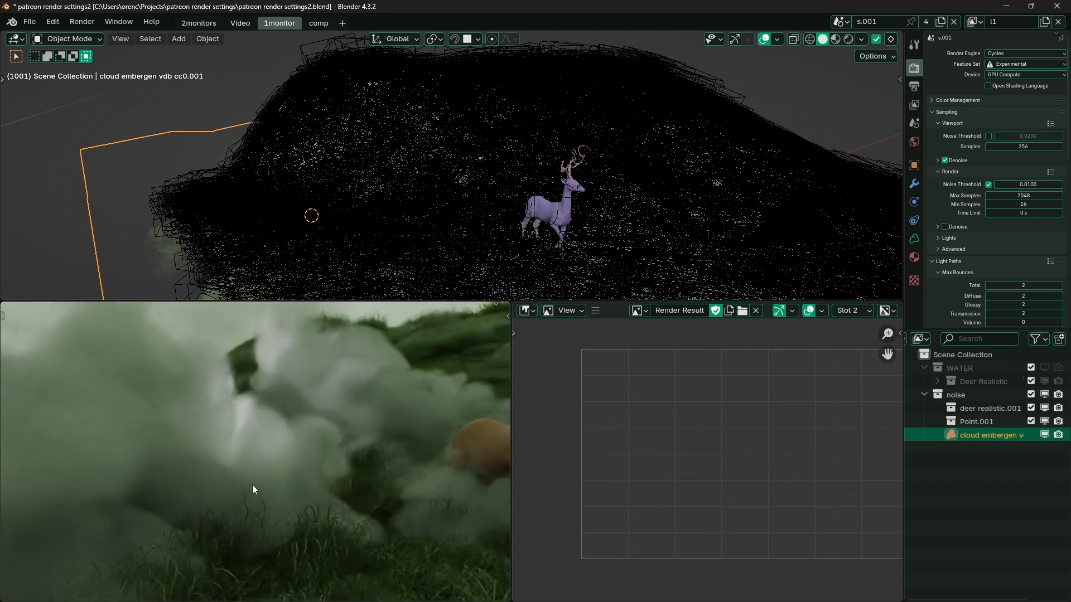
pyautogui.click(945, 160)
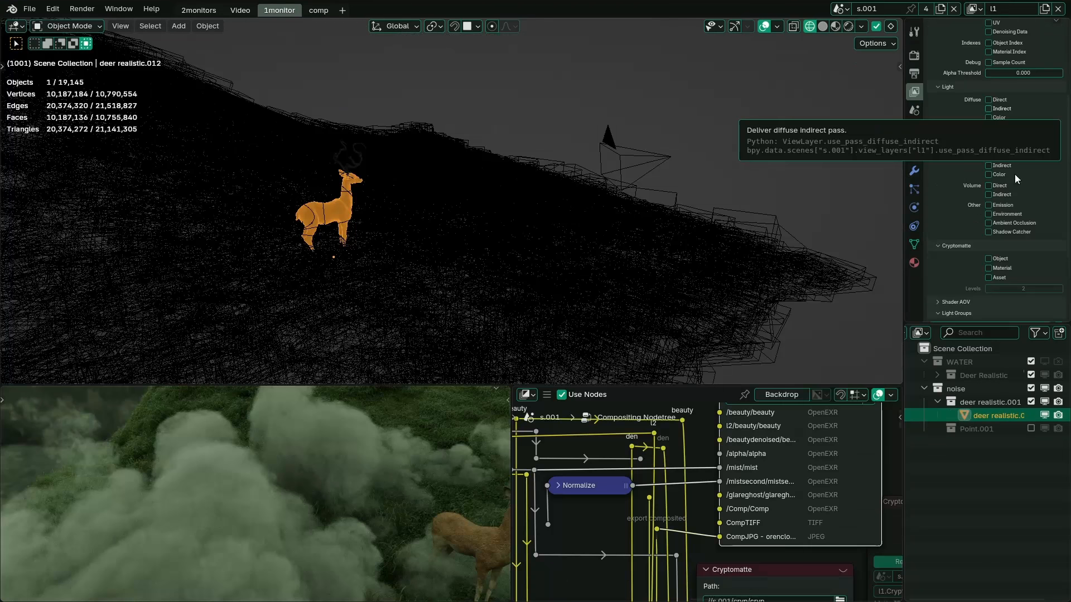
# Review the Cycles sampling and light path settings and the view layer's data and light passes.
pyautogui.click(914, 55)
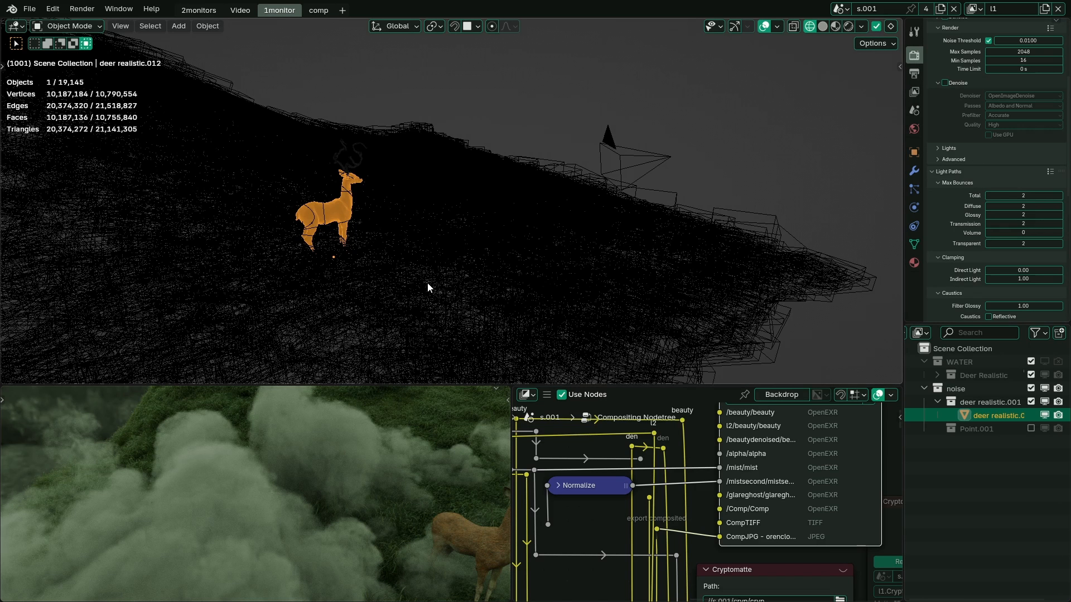
pyautogui.scroll(5, 972, 228)
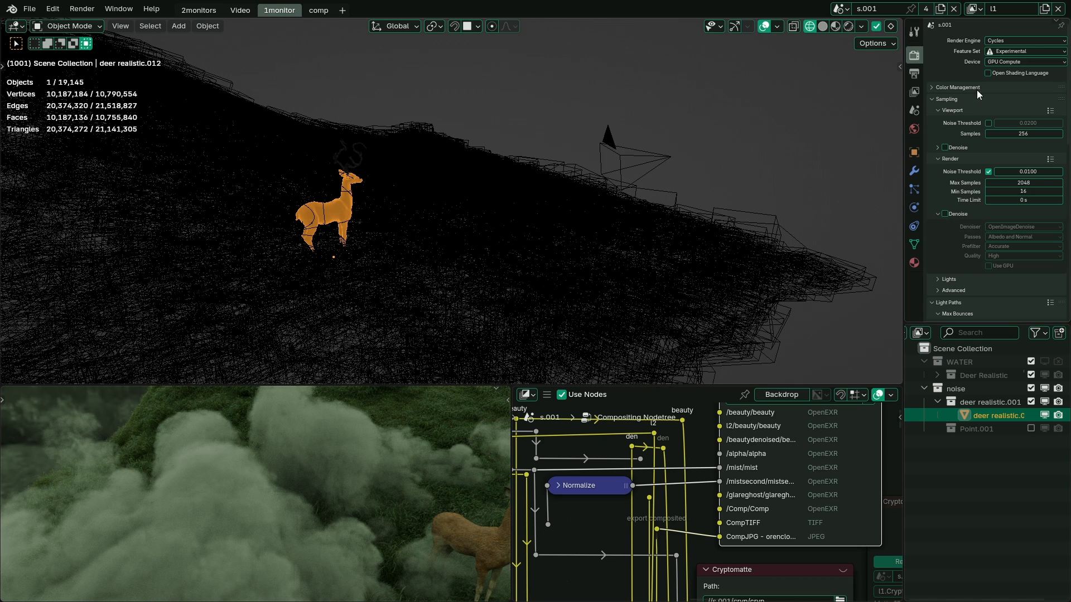
pyautogui.click(915, 92)
pyautogui.scroll(-3, 992, 241)
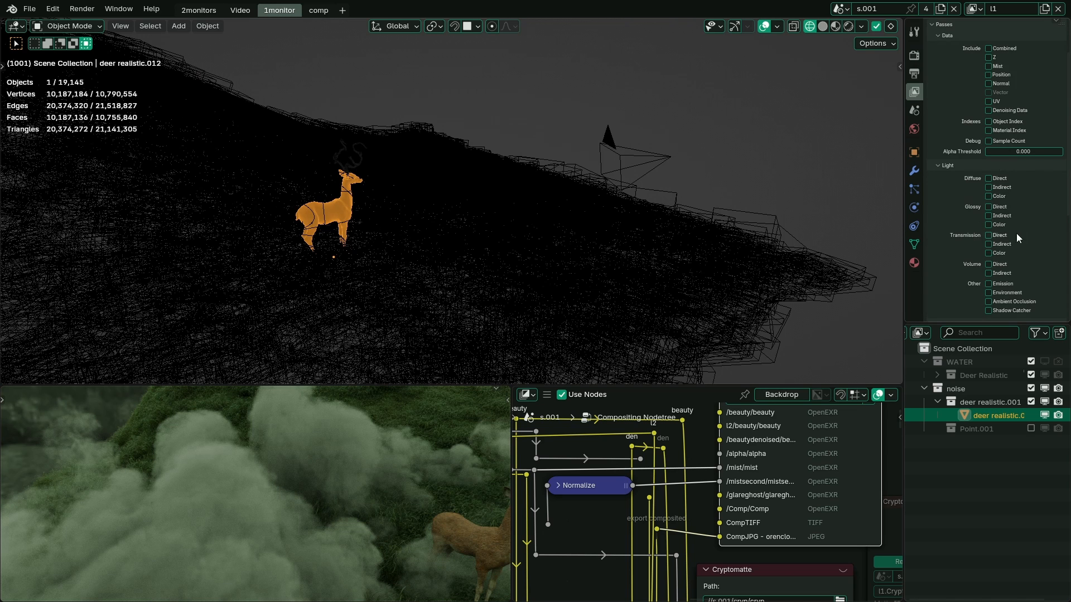
pyautogui.click(914, 55)
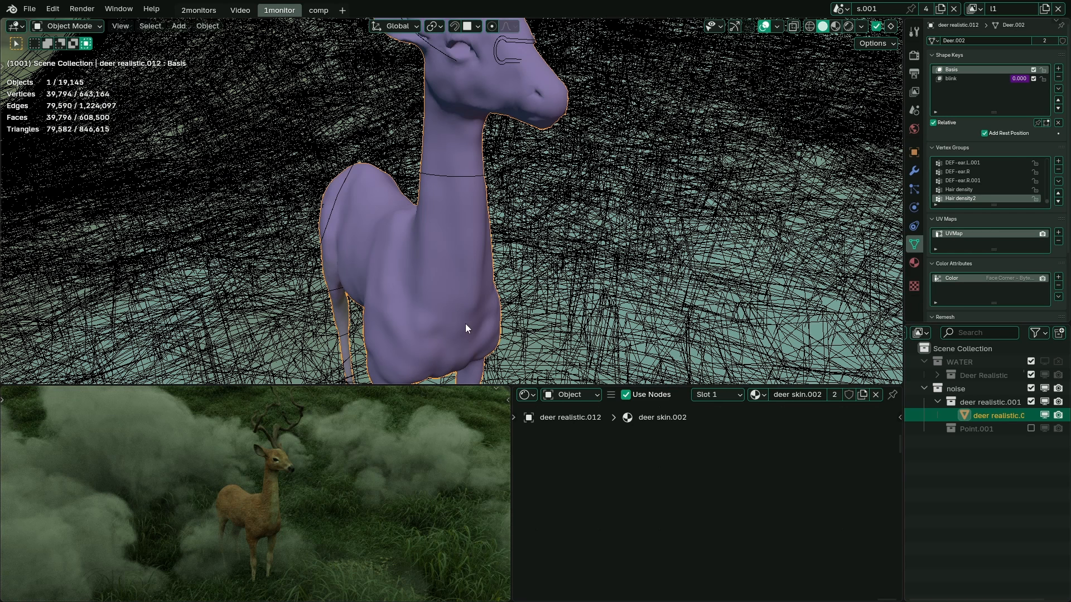
# Switch to the comp workspace and inspect the deer's body in the "highpoly deer" and "lowpoly deer" render slots.
pyautogui.click(319, 10)
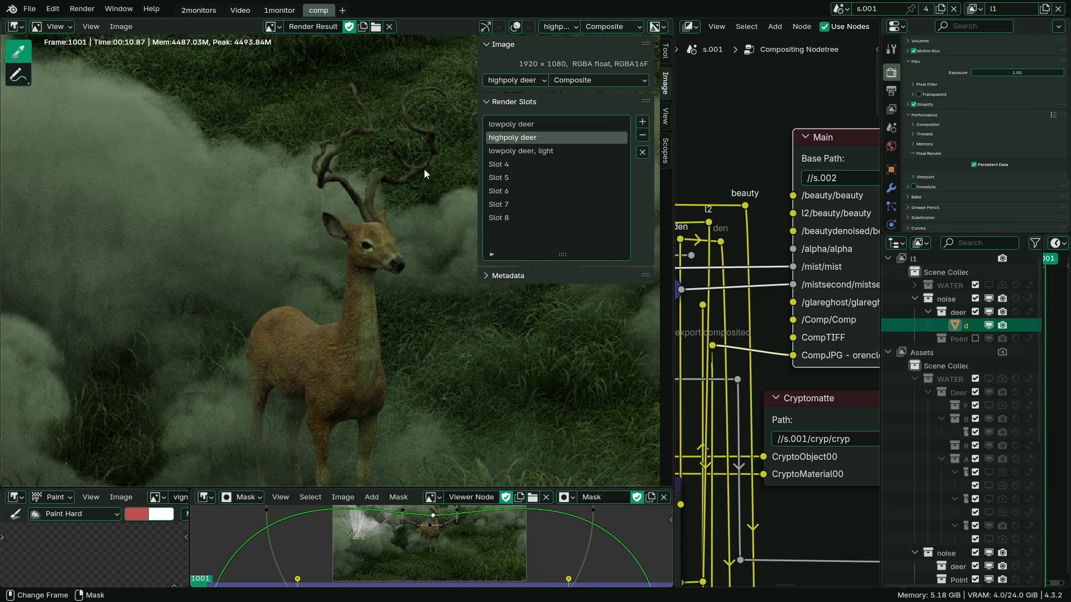
pyautogui.scroll(-4, 326, 270)
pyautogui.scroll(7, 383, 320)
pyautogui.scroll(1, 316, 321)
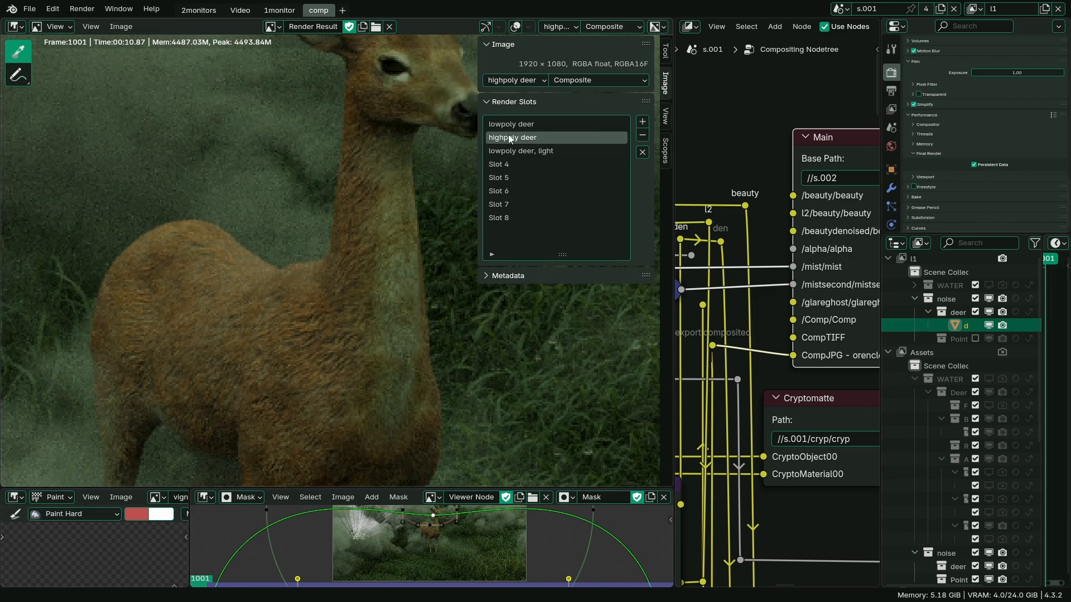
pyautogui.click(510, 126)
pyautogui.moveTo(368, 272); pyautogui.dragTo(335, 296, button='middle')
pyautogui.scroll(-1, 335, 296)
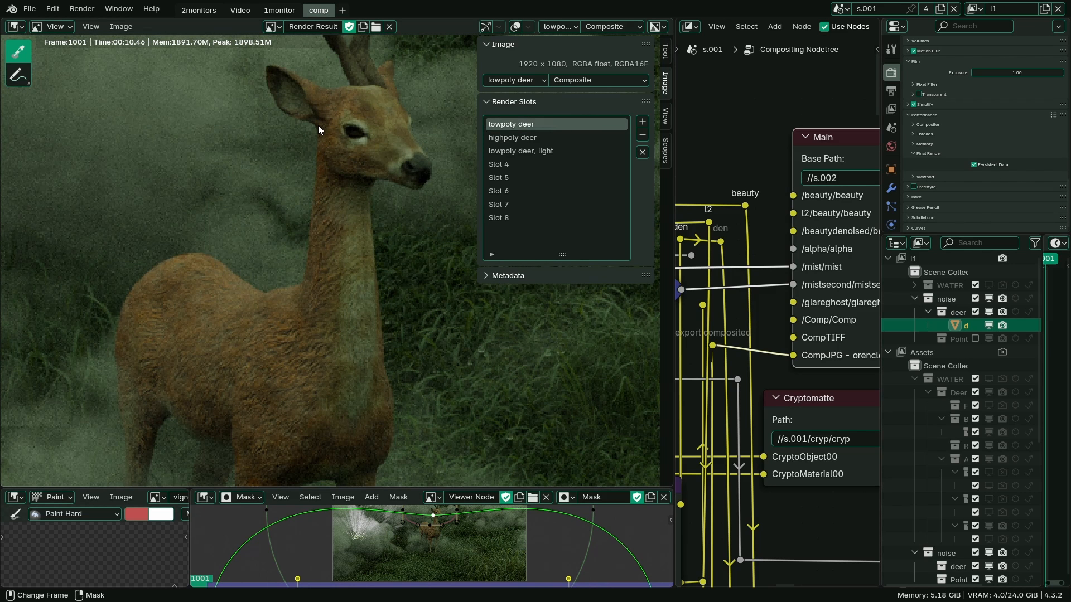
# Compare the deer's head and ear up close between the "lowpoly deer" and "highpoly deer" render slots.
pyautogui.scroll(4, 318, 127)
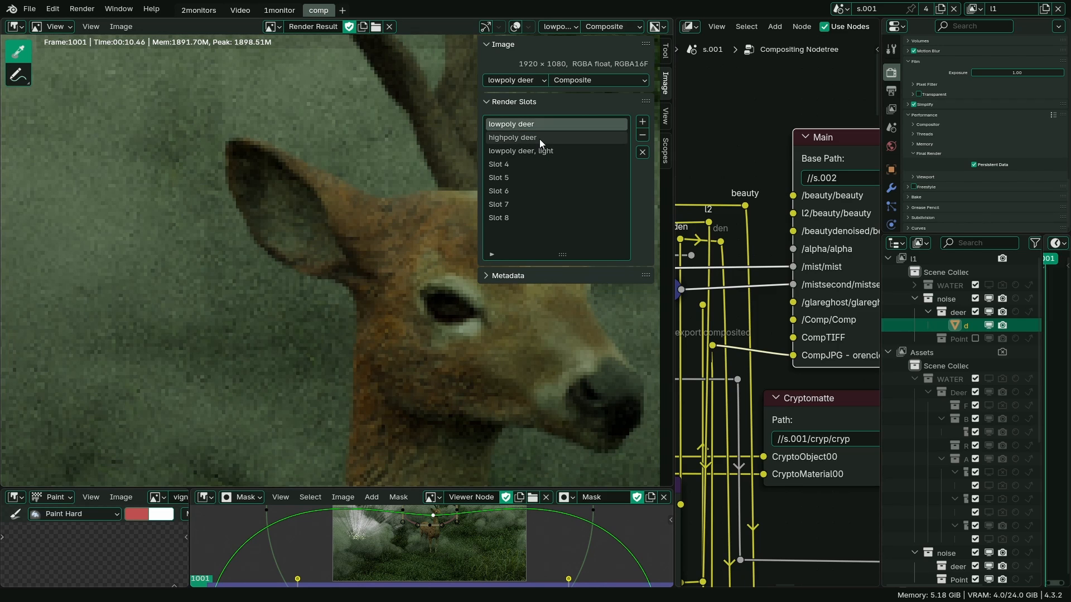
pyautogui.click(540, 139)
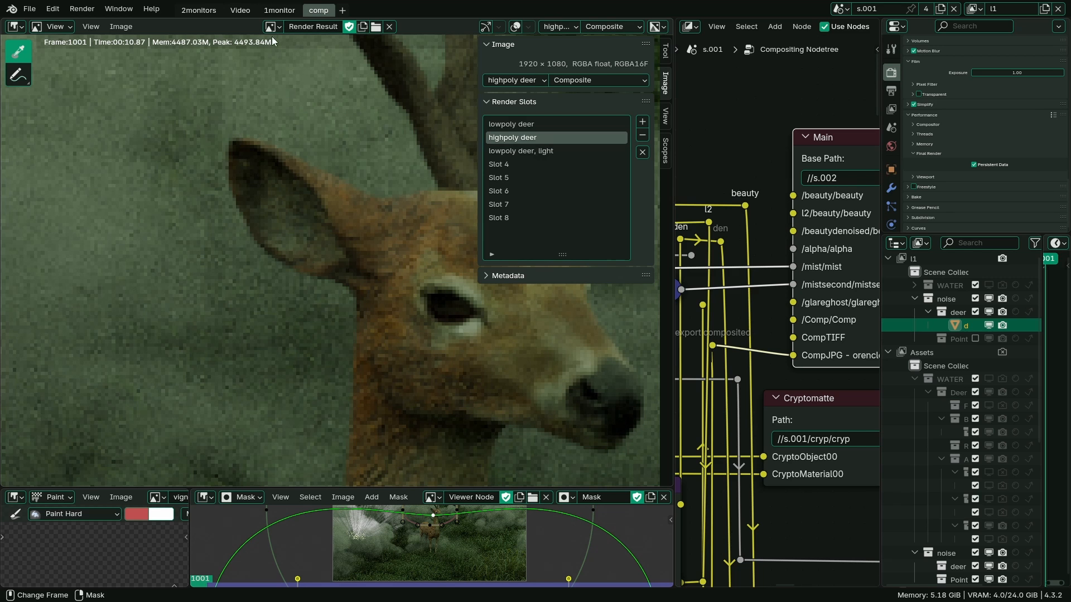
pyautogui.moveTo(389, 253); pyautogui.dragTo(370, 273, button='middle')
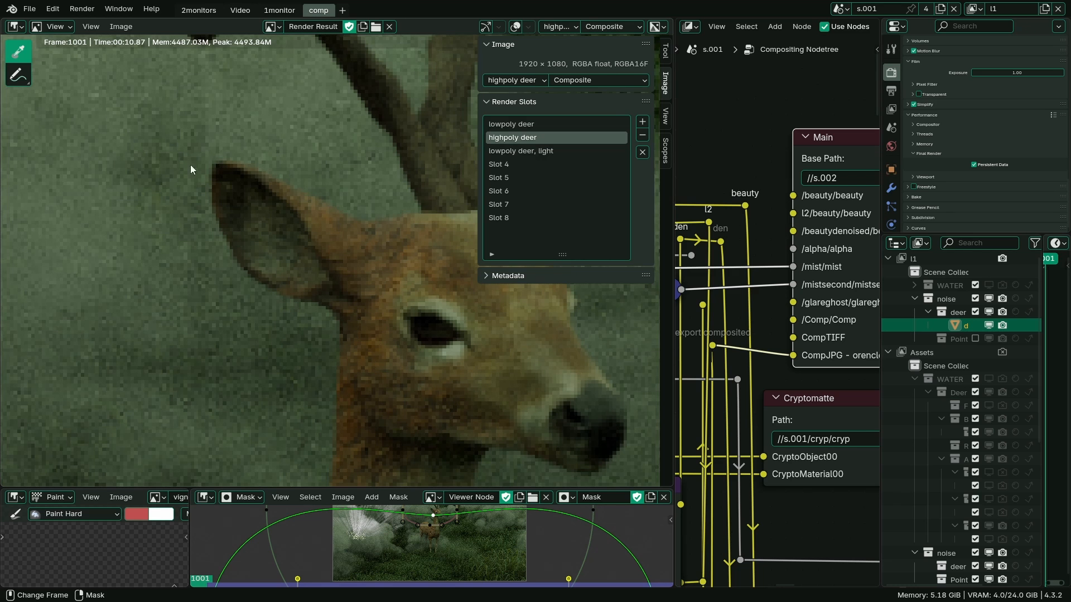
pyautogui.scroll(3, 162, 118)
pyautogui.hotkey('alt', 'j')
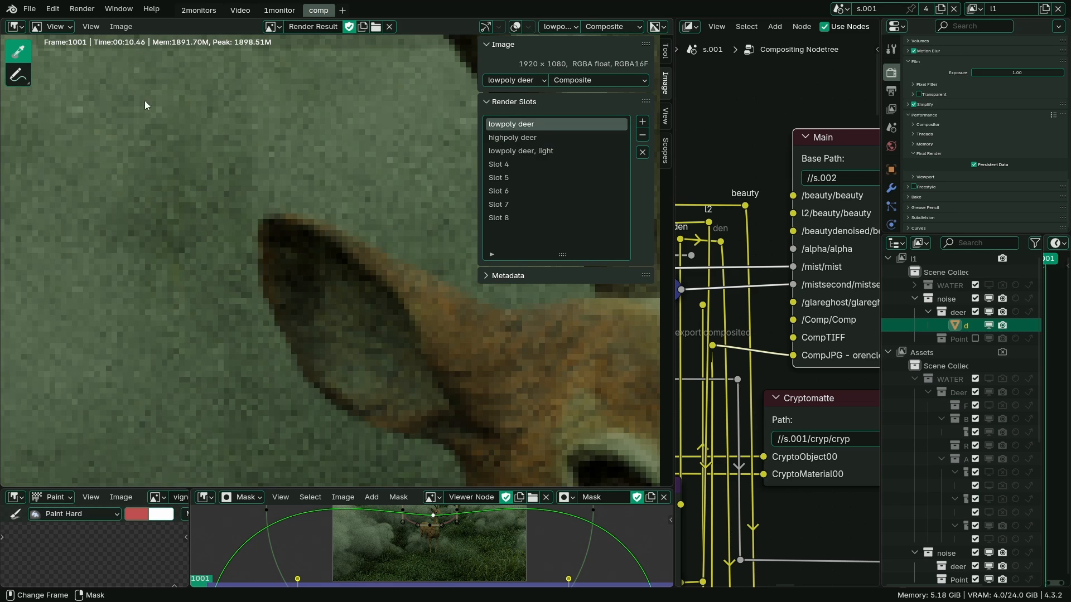
pyautogui.press('j')
pyautogui.scroll(-2, 245, 206)
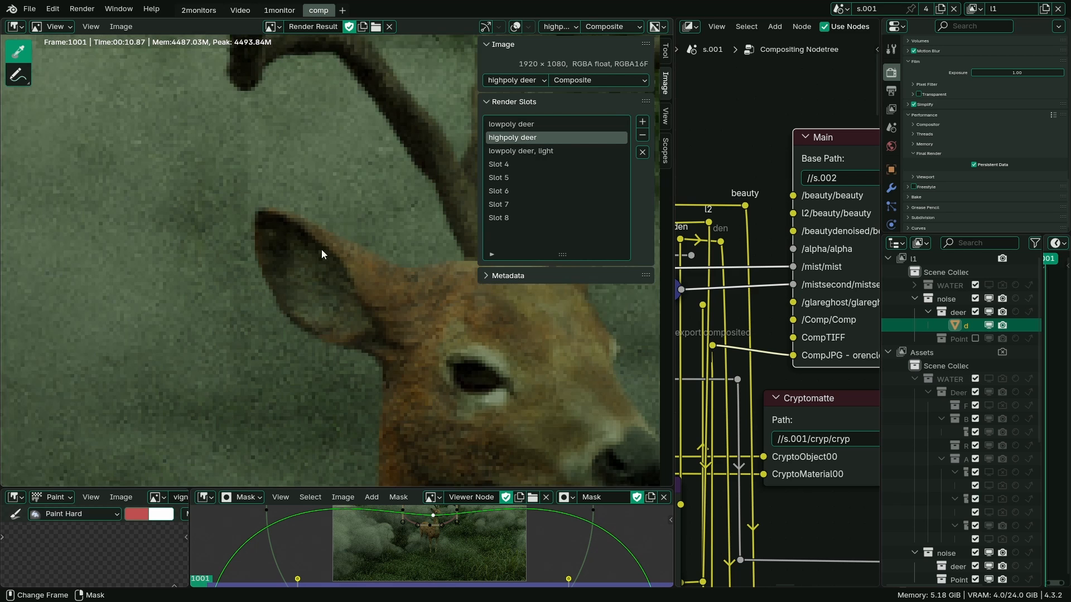
# Flip repeatedly between the low-poly and high-poly renders to compare the fur around the deer's eye and forehead.
pyautogui.moveTo(412, 311); pyautogui.dragTo(360, 286, button='middle')
pyautogui.hotkey('alt', 'j')
pyautogui.press('j')
pyautogui.scroll(3, 334, 272)
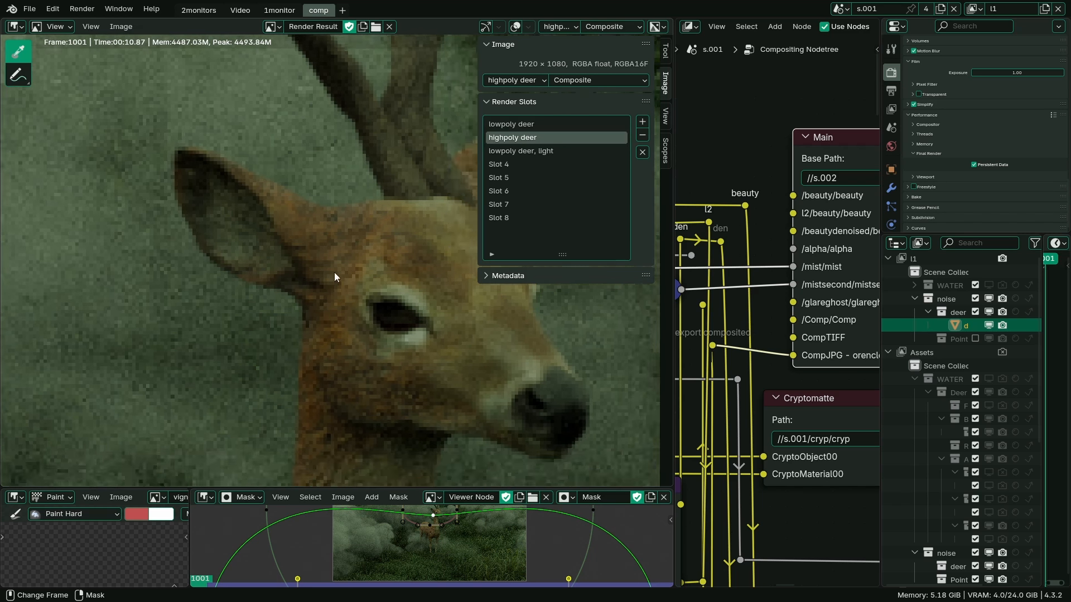
pyautogui.press('j')
pyautogui.hotkey('alt', 'j')
pyautogui.scroll(-5, 352, 237)
pyautogui.hotkey('alt', 'j')
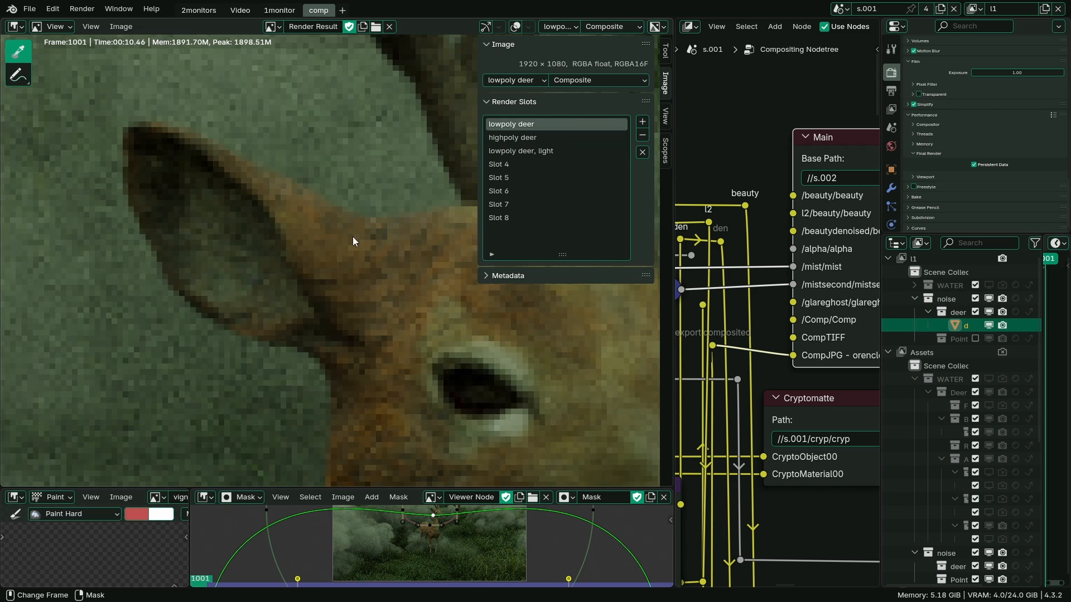
# Examine the smoke clouds and the full deer in the low-poly render, ending on the "highpoly deer" slot.
pyautogui.scroll(-3, 274, 209)
pyautogui.moveTo(274, 210); pyautogui.dragTo(380, 223, button='middle')
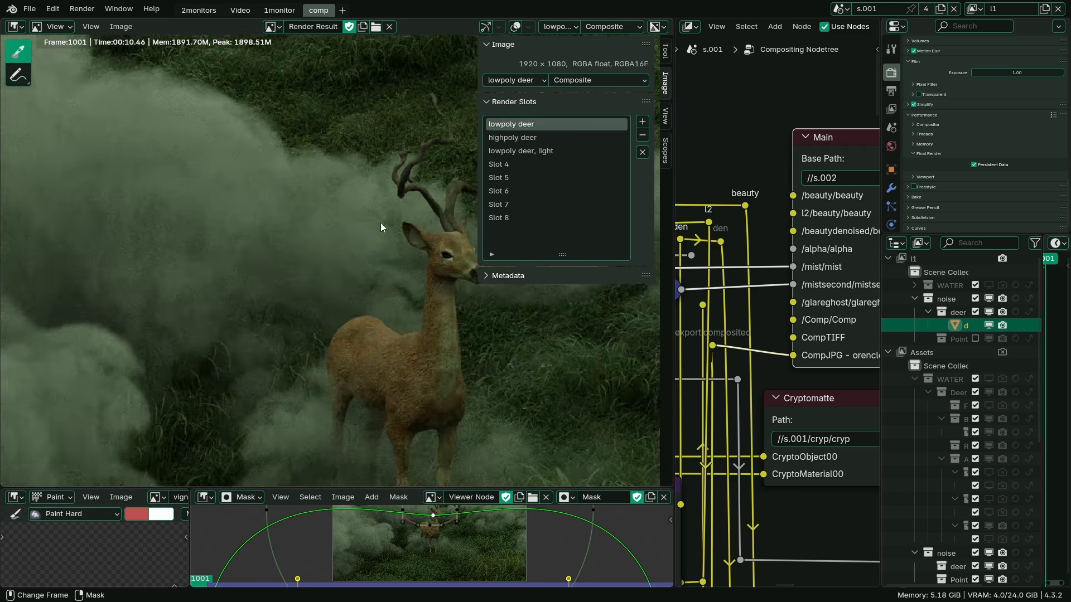
pyautogui.scroll(-1, 380, 223)
pyautogui.moveTo(176, 257); pyautogui.dragTo(327, 260, button='middle')
pyautogui.moveTo(516, 295); pyautogui.dragTo(418, 308, button='middle')
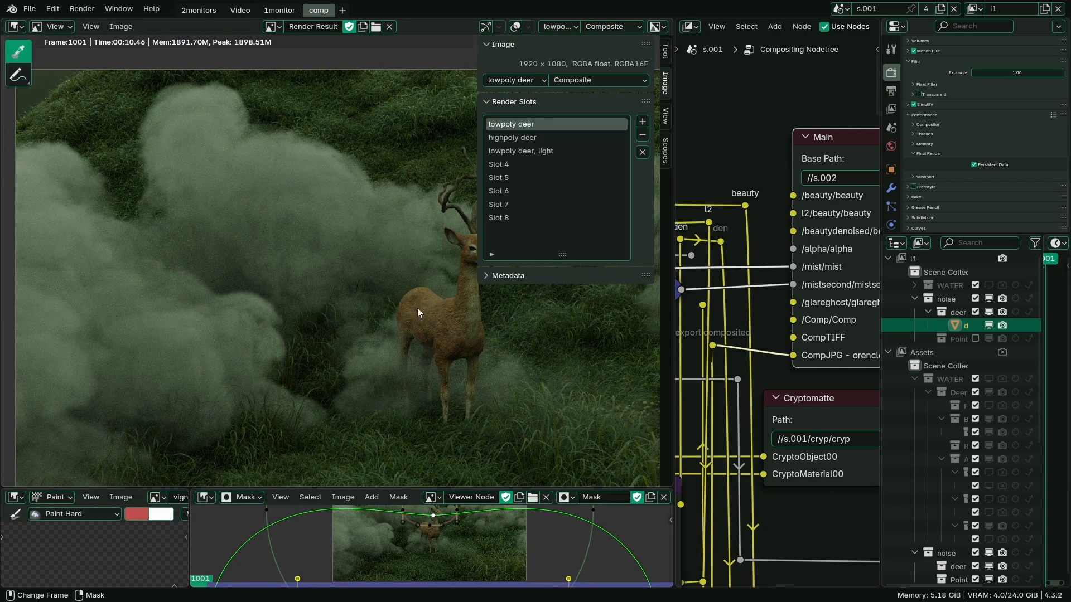
pyautogui.moveTo(192, 320); pyautogui.dragTo(282, 317, button='middle')
pyautogui.scroll(1, 259, 302)
pyautogui.press('j')
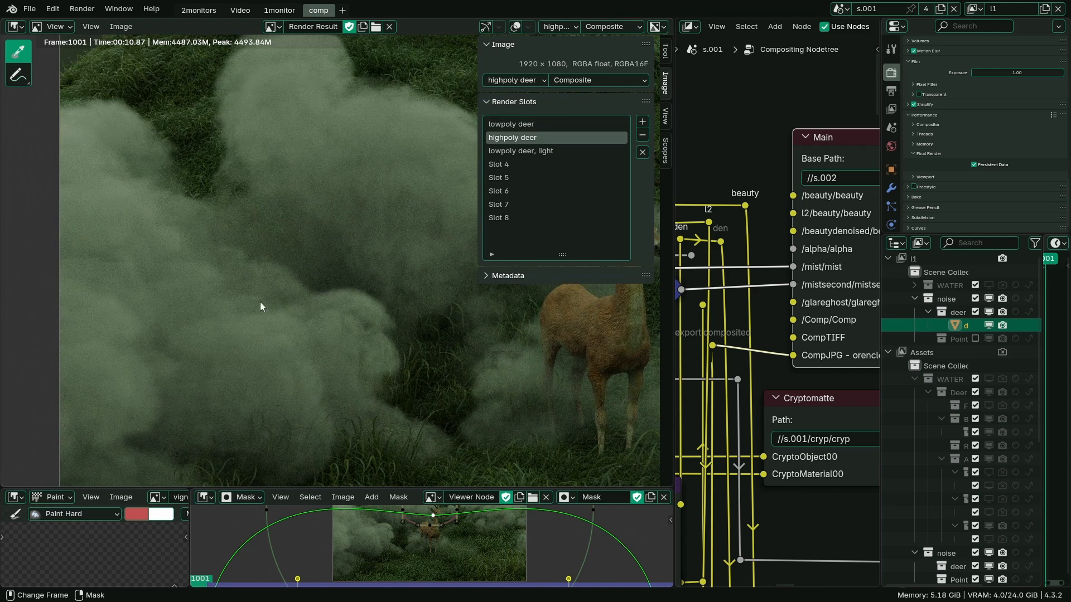
# Show the "lowpoly deer, light" render slot and examine the light rays and lit grass in the smoke.
pyautogui.press('j')
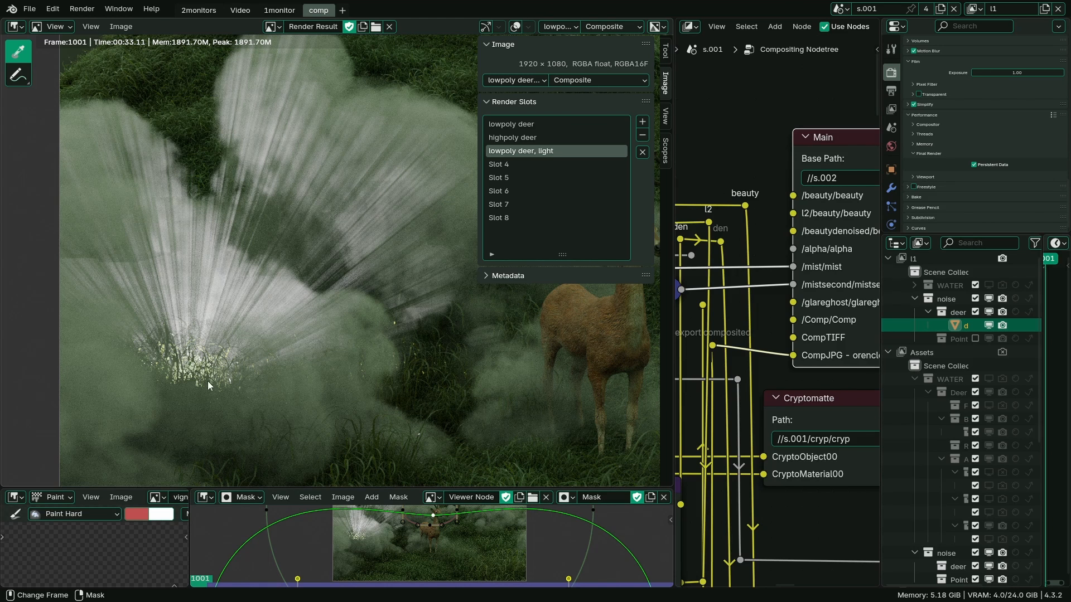
pyautogui.moveTo(385, 324); pyautogui.dragTo(326, 335, button='middle')
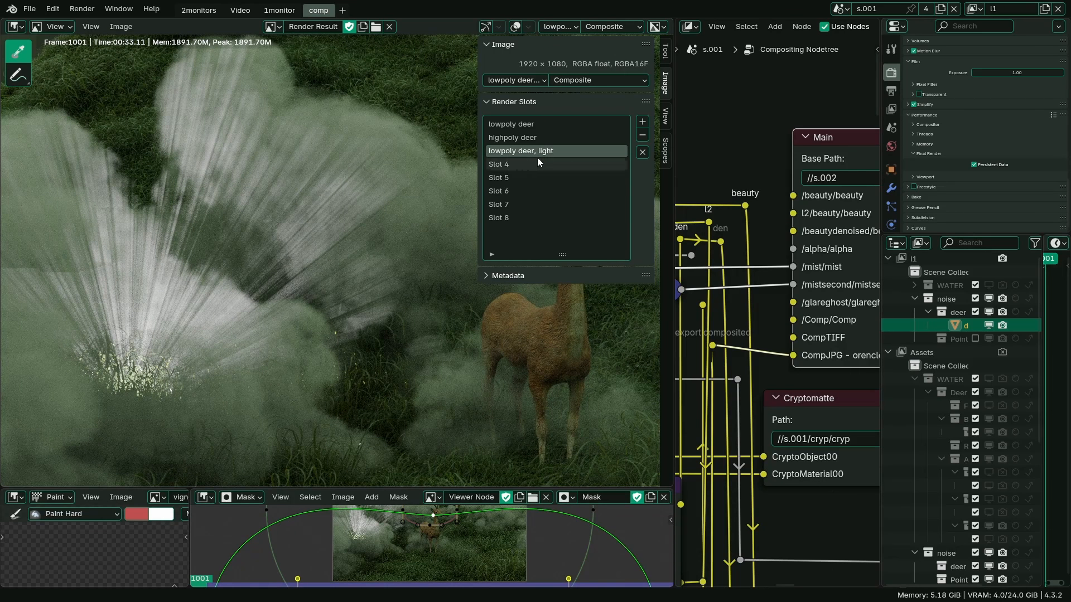
pyautogui.scroll(3, 222, 302)
pyautogui.scroll(2, 199, 399)
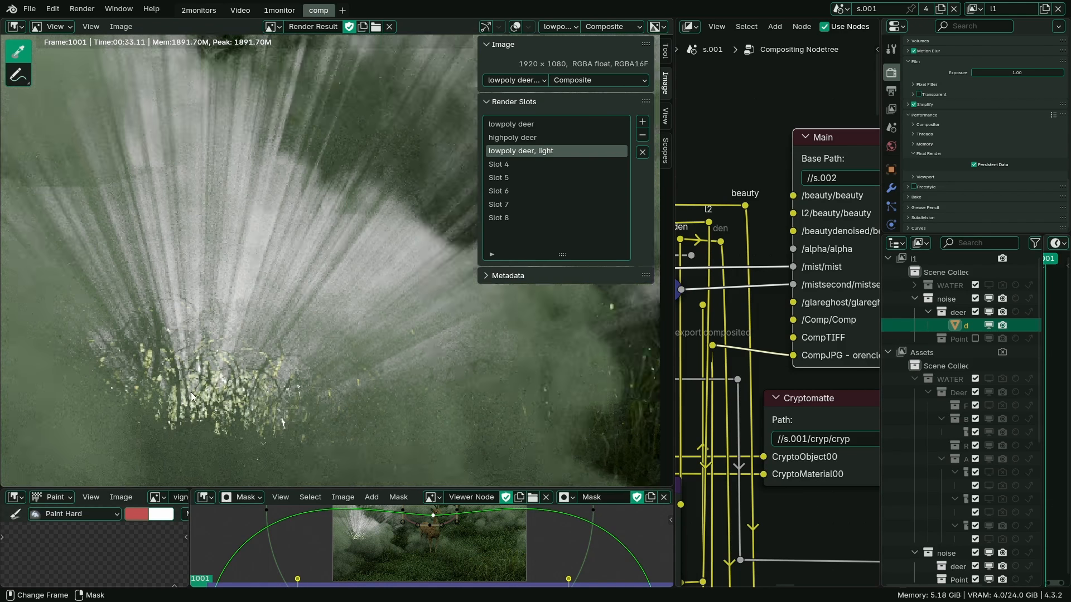
pyautogui.scroll(-8, 338, 212)
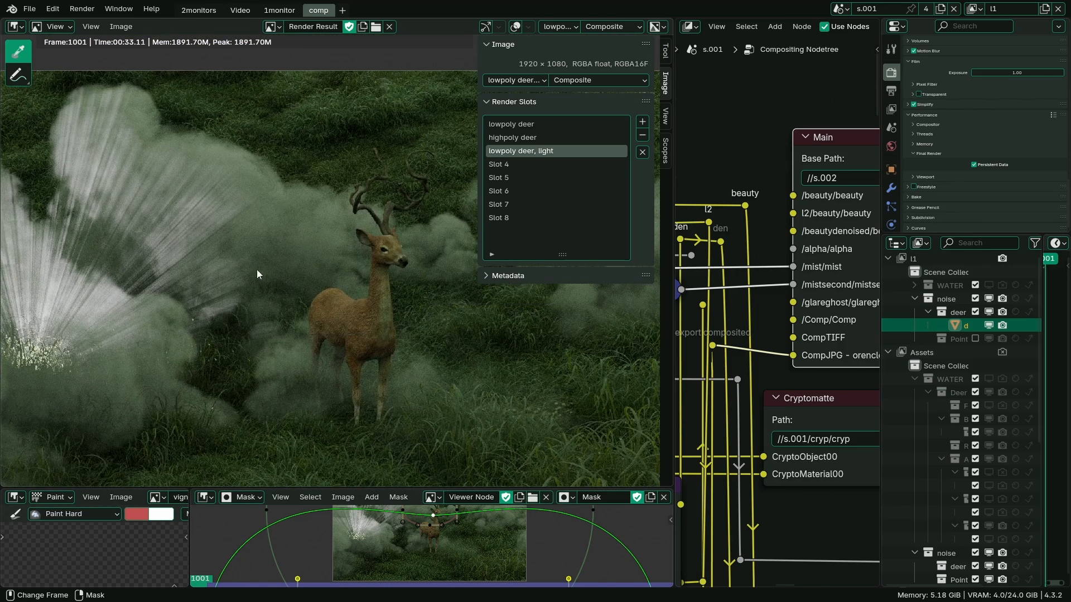
# Return to the "highpoly deer" render slot and check its render time, smoke and deer.
pyautogui.click(512, 137)
pyautogui.scroll(2, 136, 82)
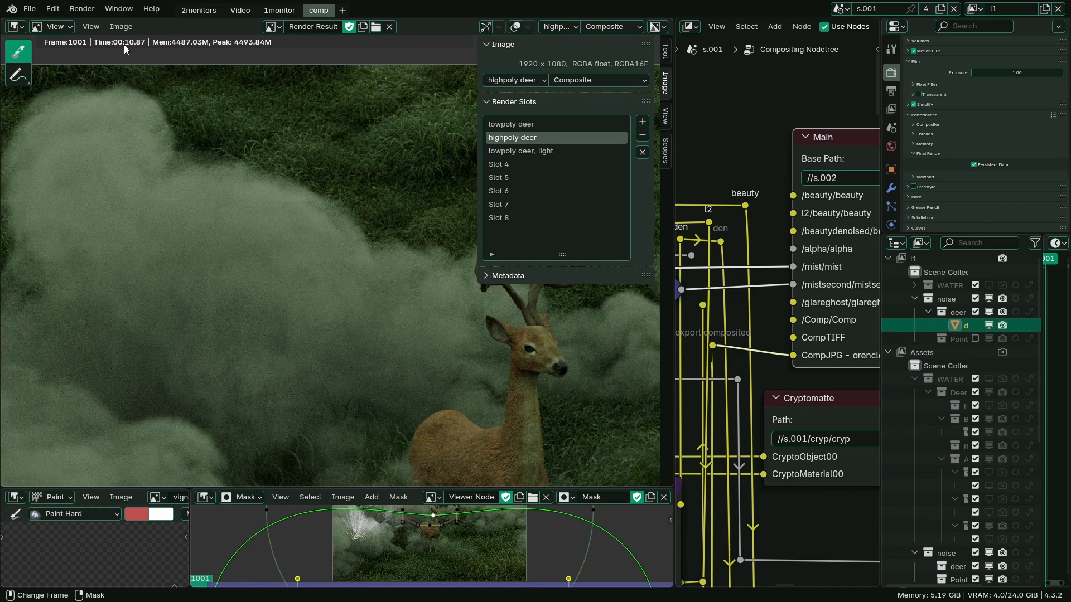
pyautogui.scroll(-2, 289, 278)
pyautogui.moveTo(289, 278); pyautogui.dragTo(267, 278, button='middle')
pyautogui.scroll(1, 268, 278)
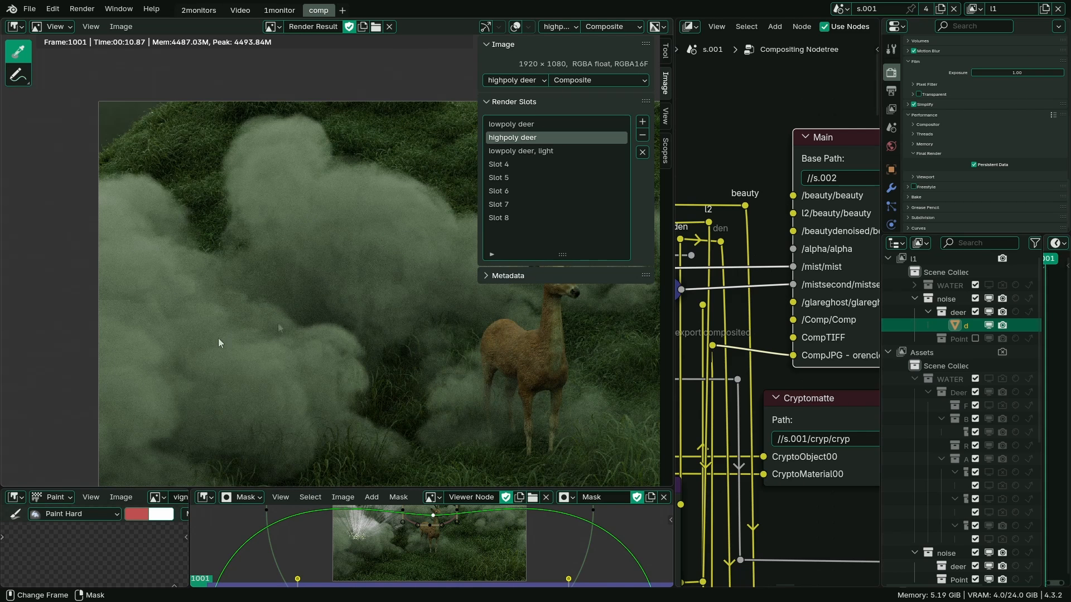
pyautogui.moveTo(469, 352); pyautogui.dragTo(340, 355, button='middle')
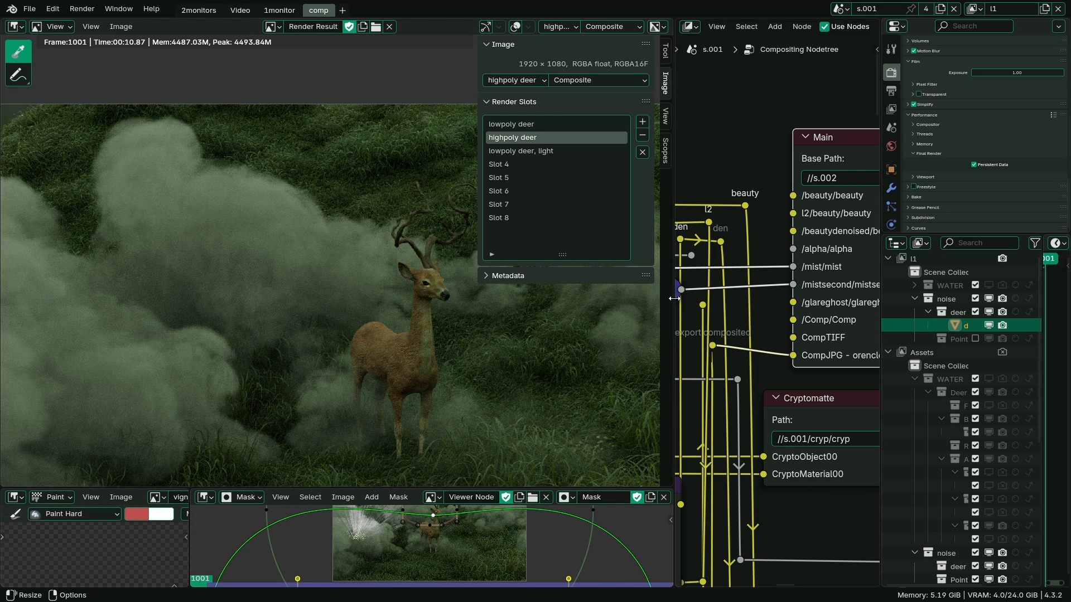
# Widen the compositor area and bring the lower groups of the compositing node tree into view.
pyautogui.moveTo(676, 285); pyautogui.dragTo(371, 290)
pyautogui.scroll(-5, 547, 307)
pyautogui.scroll(-8, 580, 301)
pyautogui.moveTo(644, 477); pyautogui.dragTo(560, 256, button='middle')
pyautogui.scroll(-6, 561, 255)
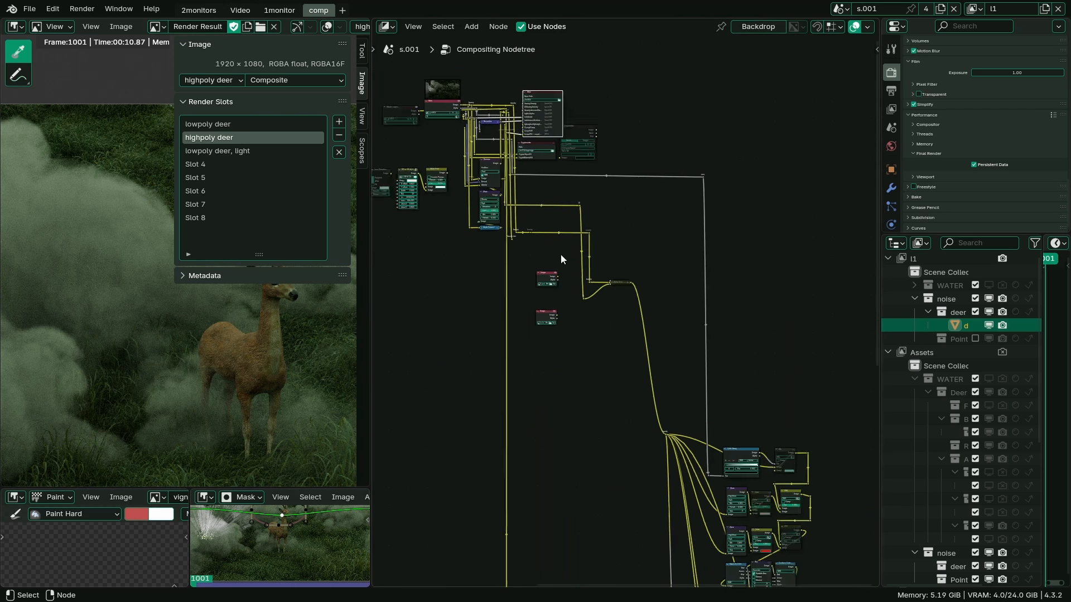
pyautogui.moveTo(746, 580); pyautogui.dragTo(647, 325, button='middle')
pyautogui.scroll(2, 654, 419)
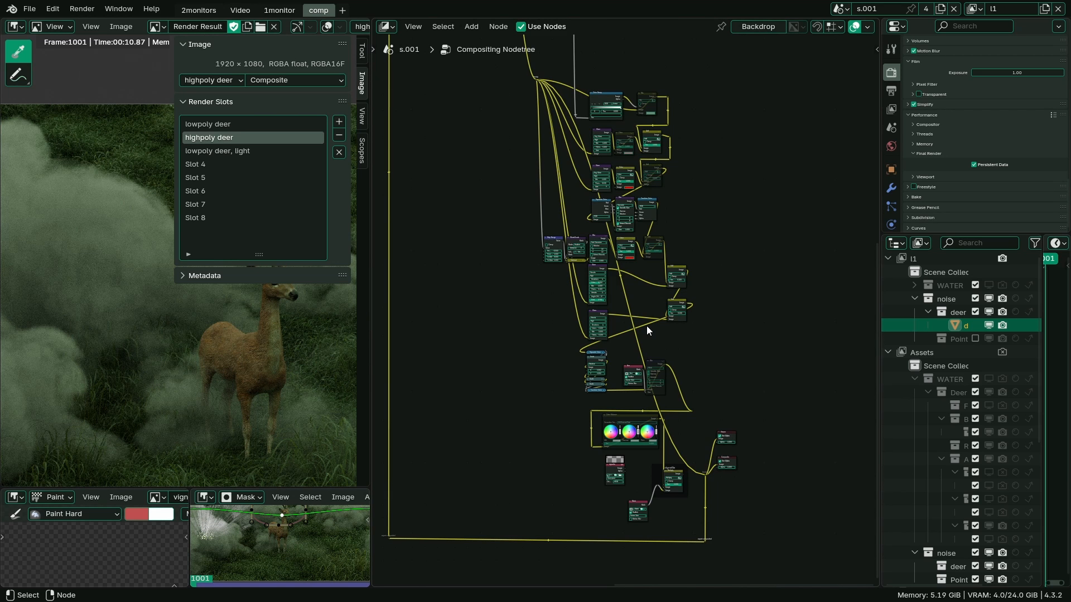